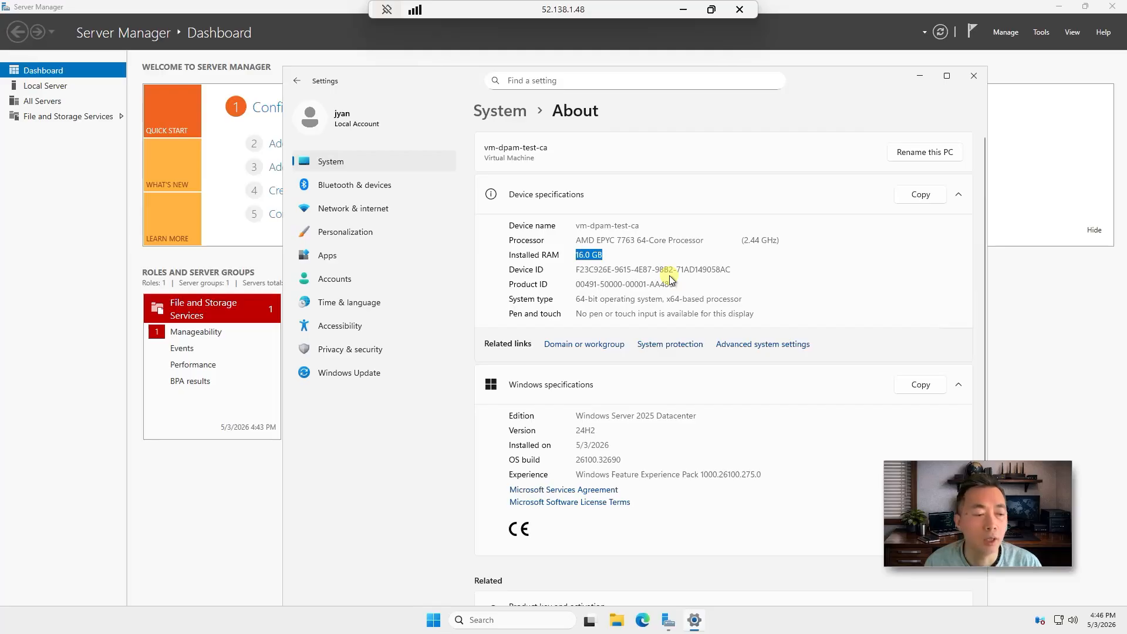
# Minimize the Remote Desktop session to reveal the DPAM Lab diagram in draw.io
pyautogui.click(683, 10)
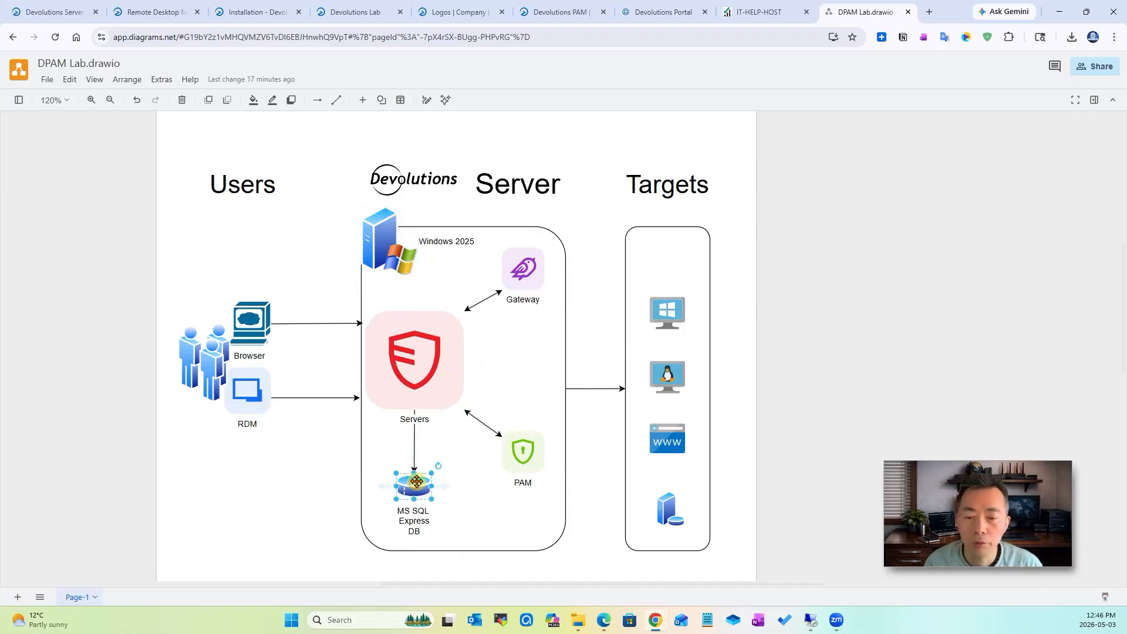
# Highlight the Servers, Gateway, PAM and Users/Browser/RDM shapes in the DPAM Lab diagram
pyautogui.click(423, 364)
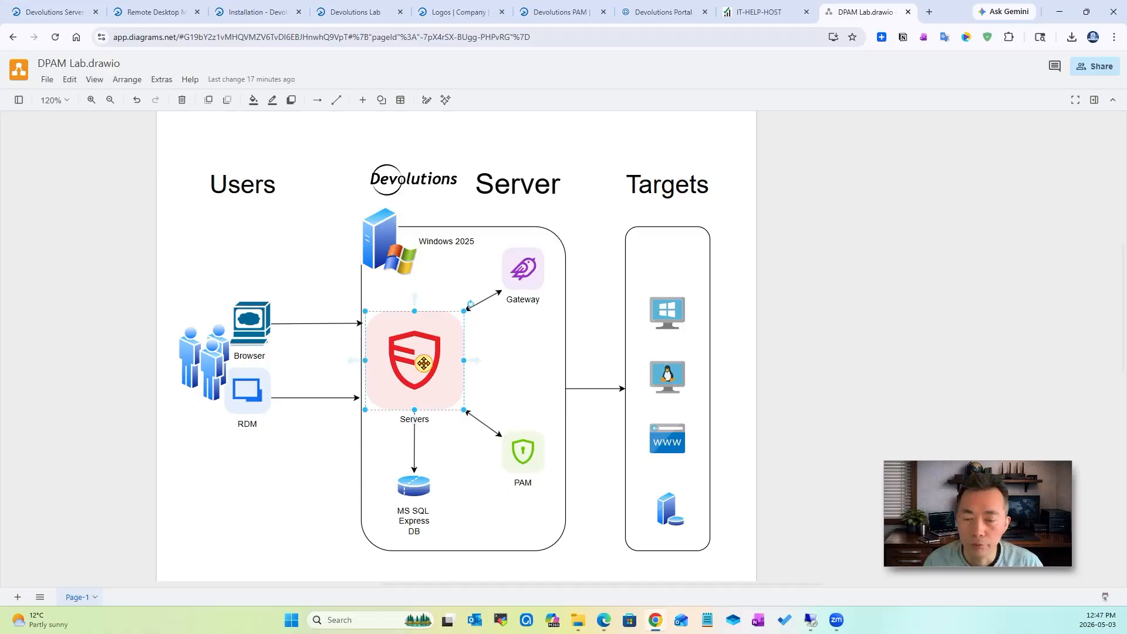
pyautogui.click(516, 275)
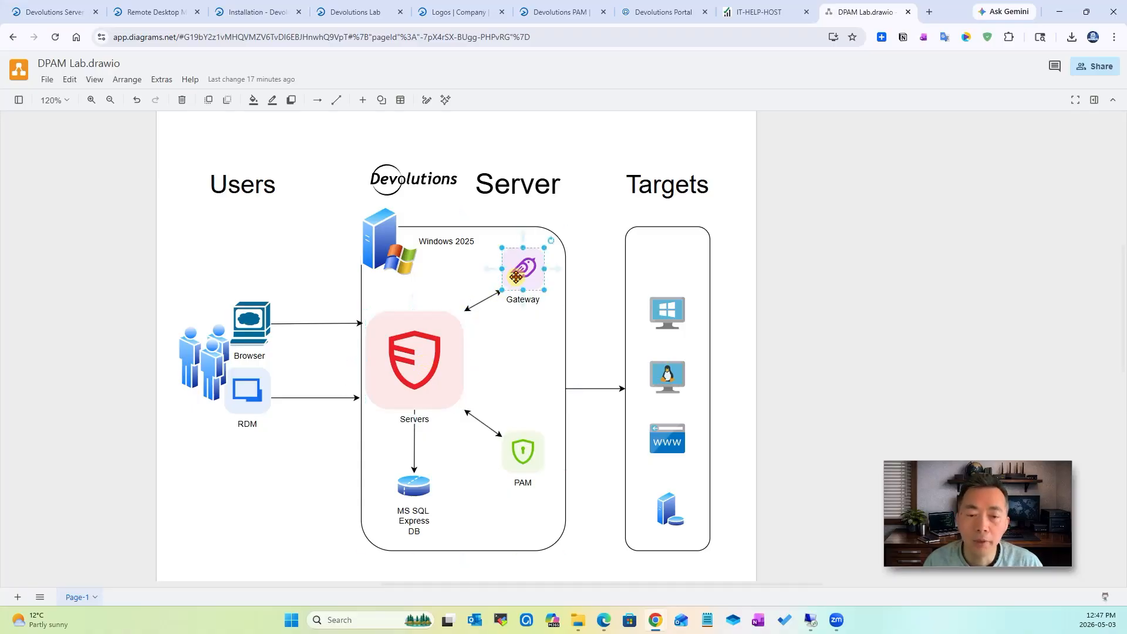
pyautogui.click(522, 450)
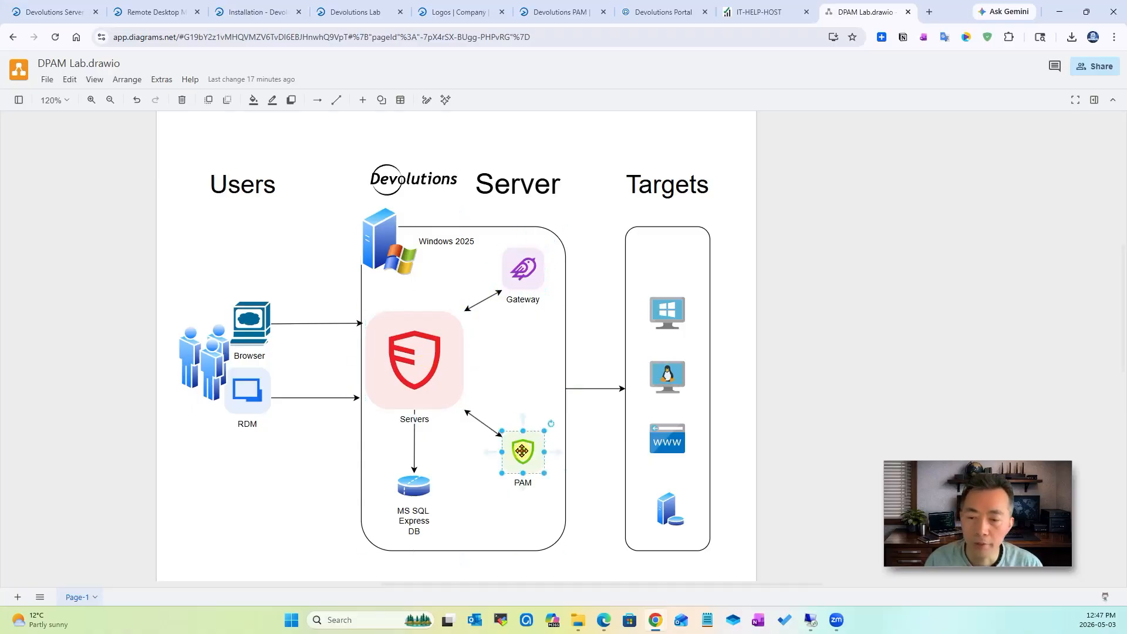
pyautogui.click(245, 381)
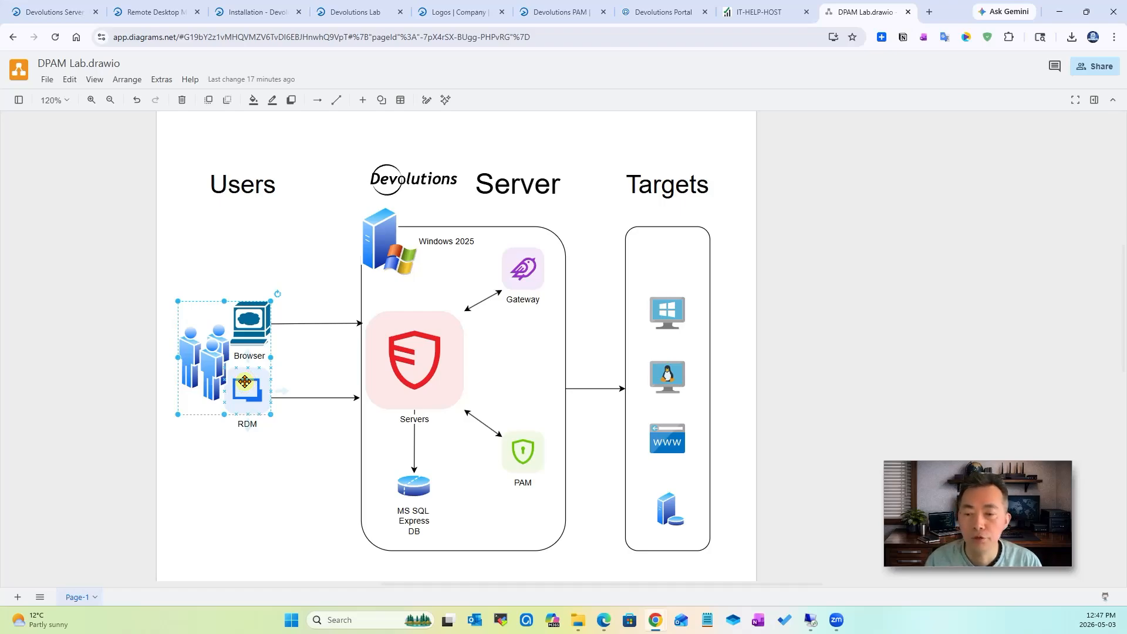
pyautogui.click(411, 364)
pyautogui.click(251, 317)
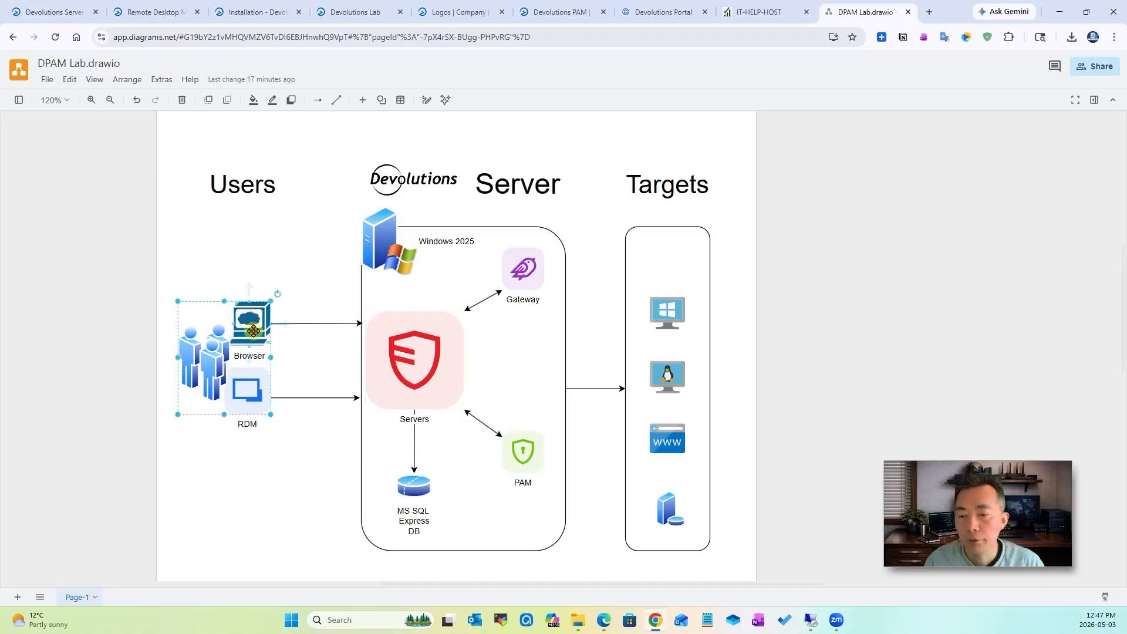
pyautogui.click(247, 390)
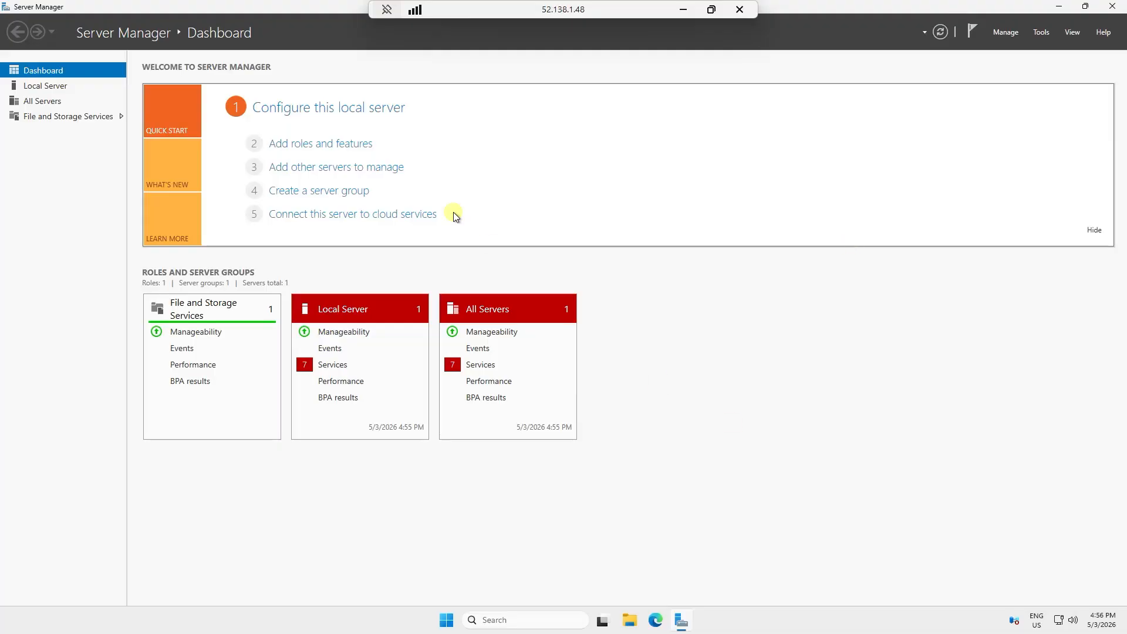
# Select the Active Directory Domain Services role with its management features on this server
pyautogui.click(321, 144)
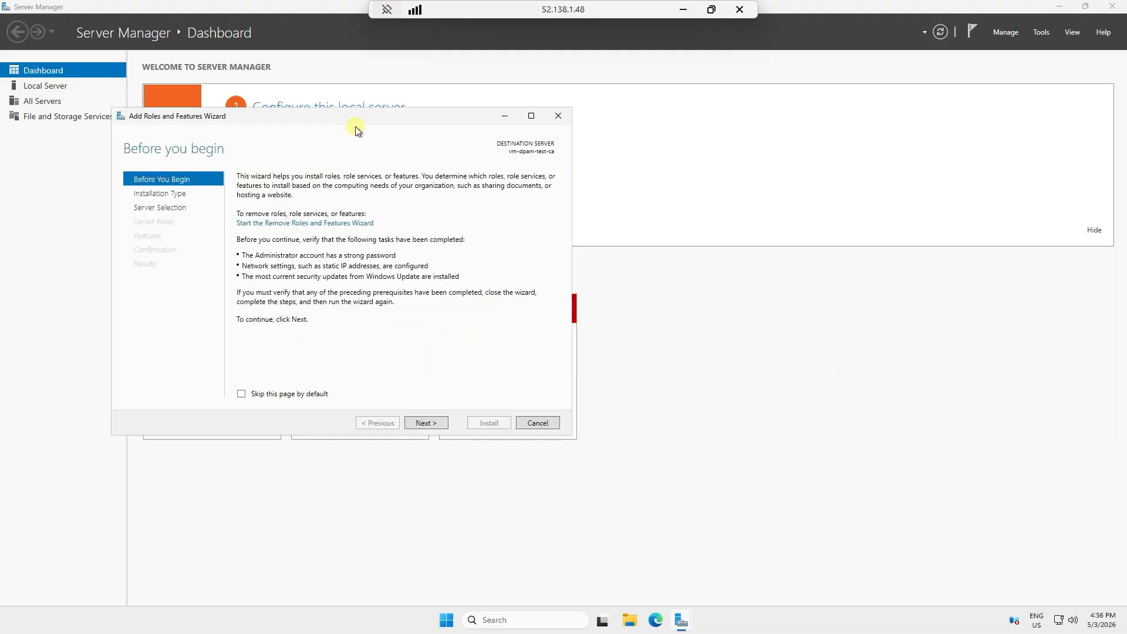
pyautogui.click(615, 439)
pyautogui.click(615, 439)
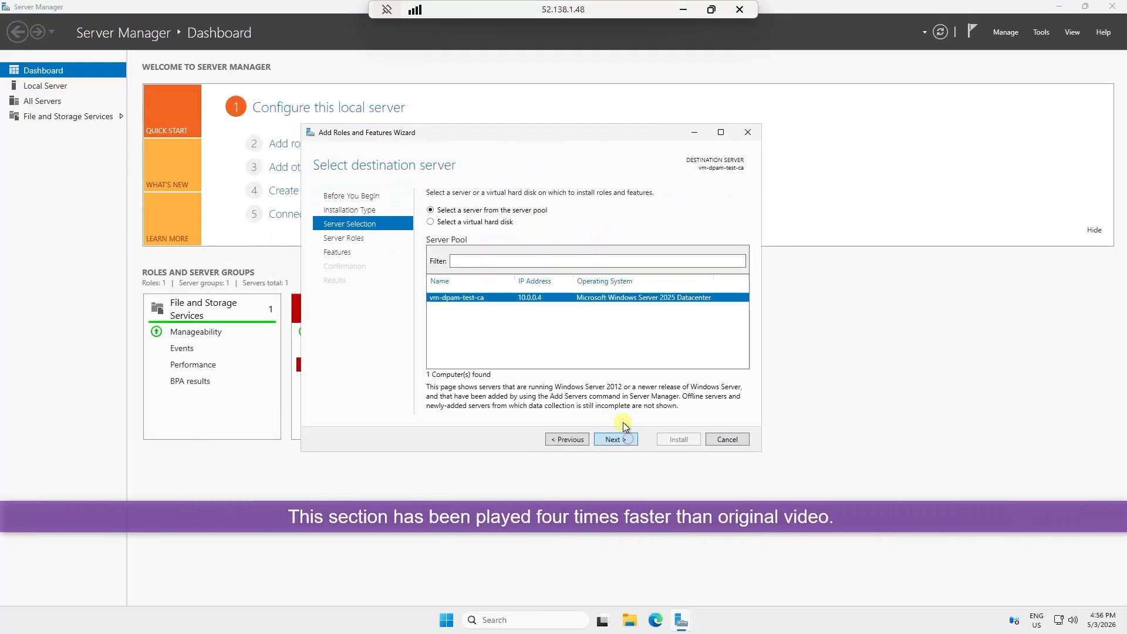
pyautogui.click(615, 439)
pyautogui.click(450, 245)
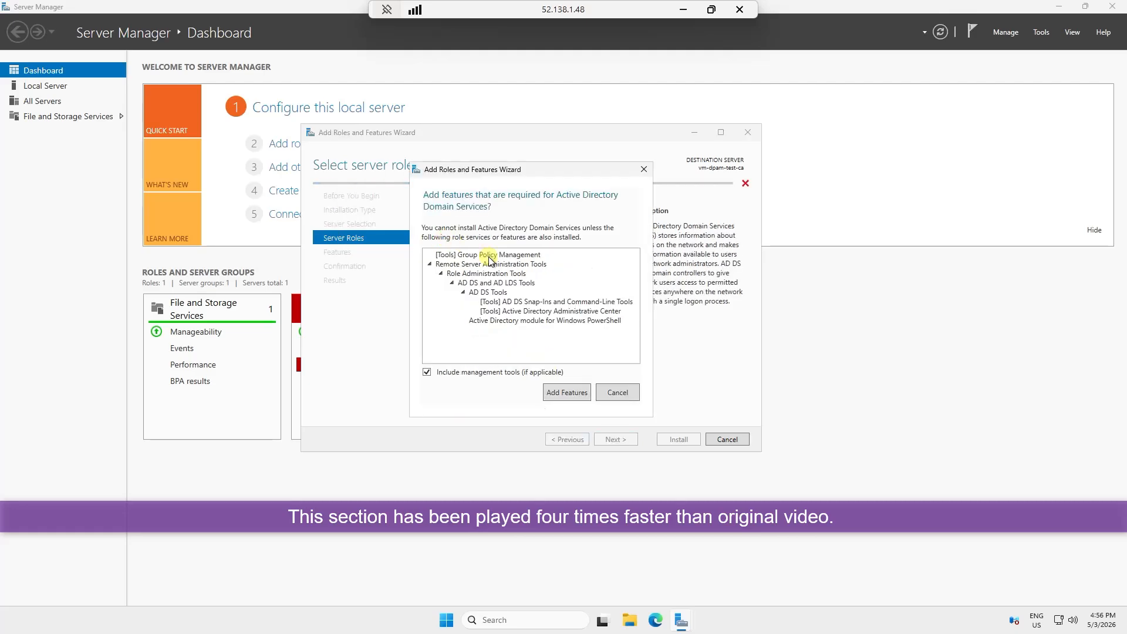
pyautogui.click(566, 392)
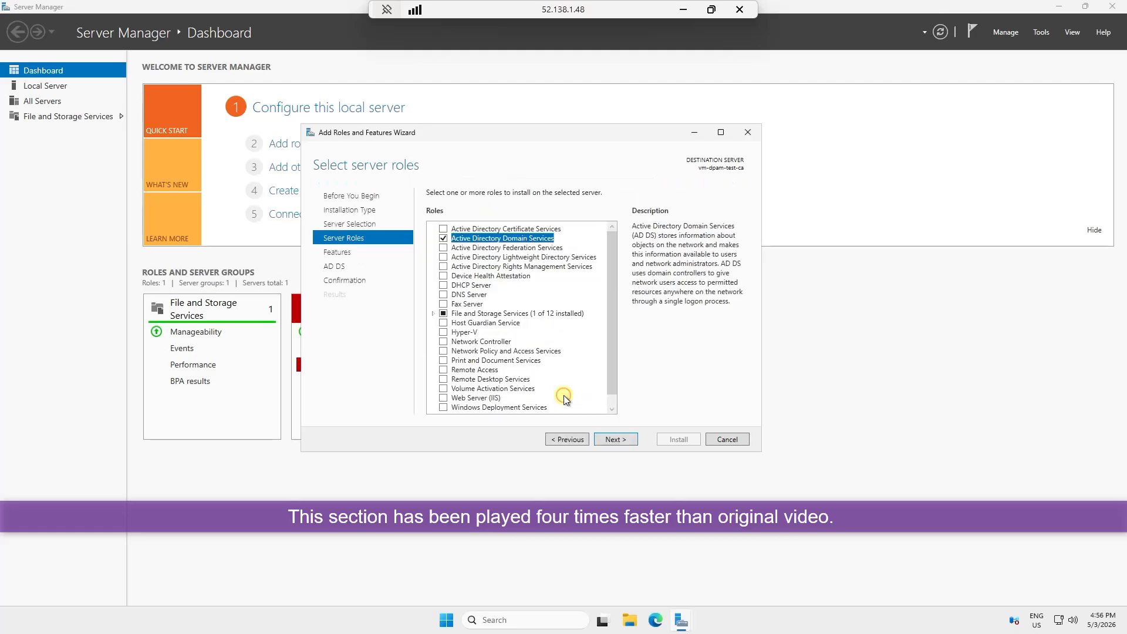
pyautogui.click(615, 439)
# Allow automatic restart and install the AD DS role
pyautogui.scroll(-10, 561, 368)
pyautogui.scroll(10, 569, 384)
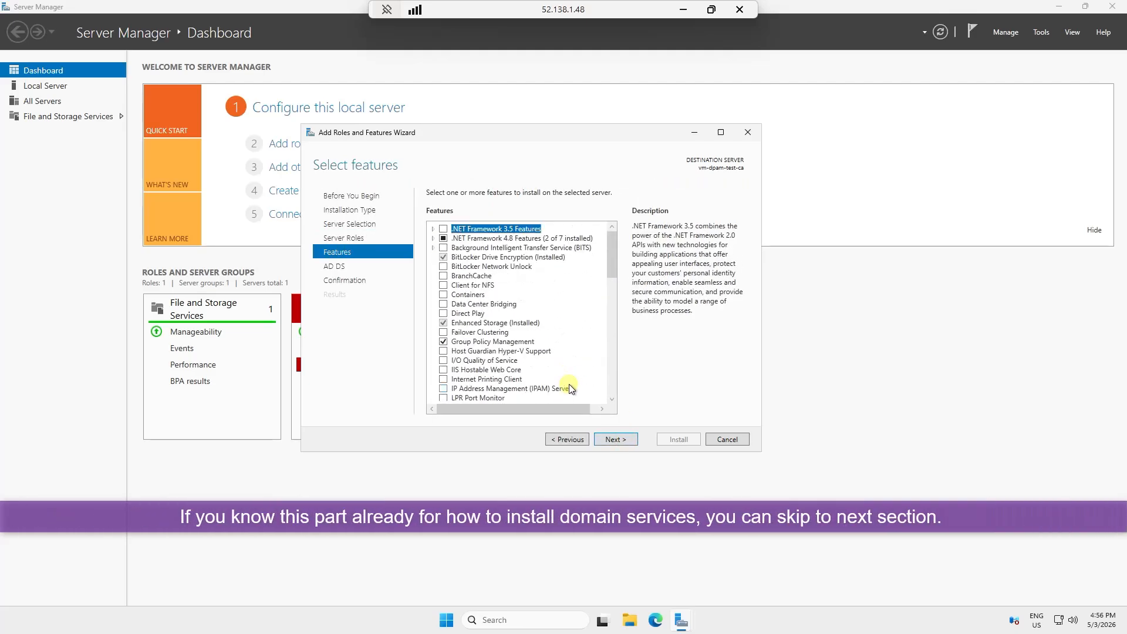
pyautogui.click(615, 439)
pyautogui.click(614, 439)
pyautogui.click(449, 210)
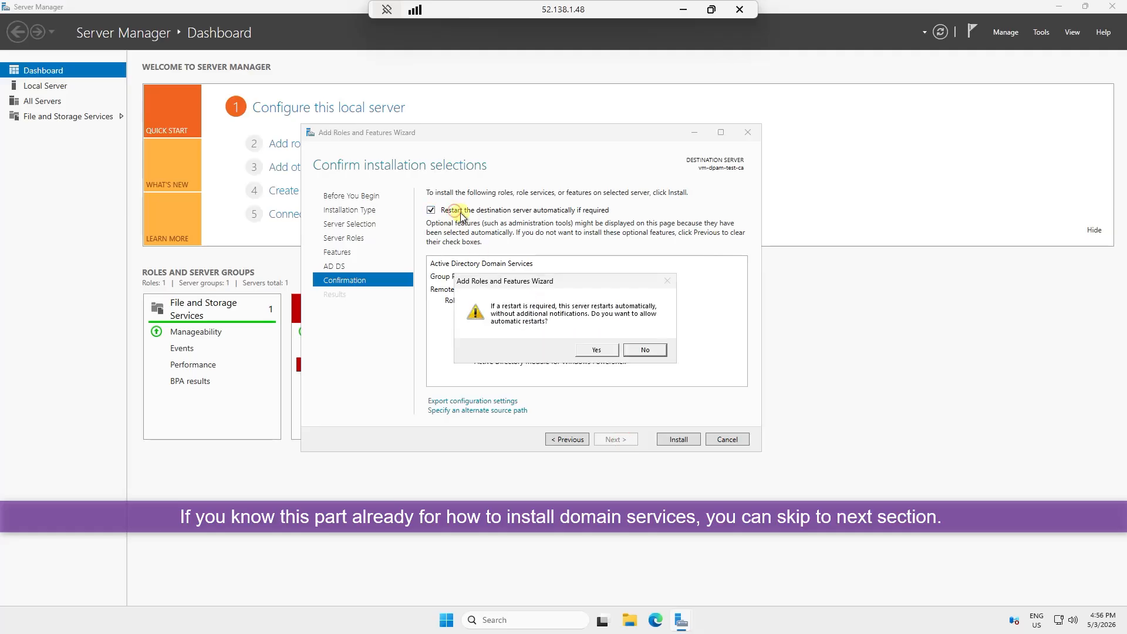
pyautogui.click(596, 349)
pyautogui.click(676, 438)
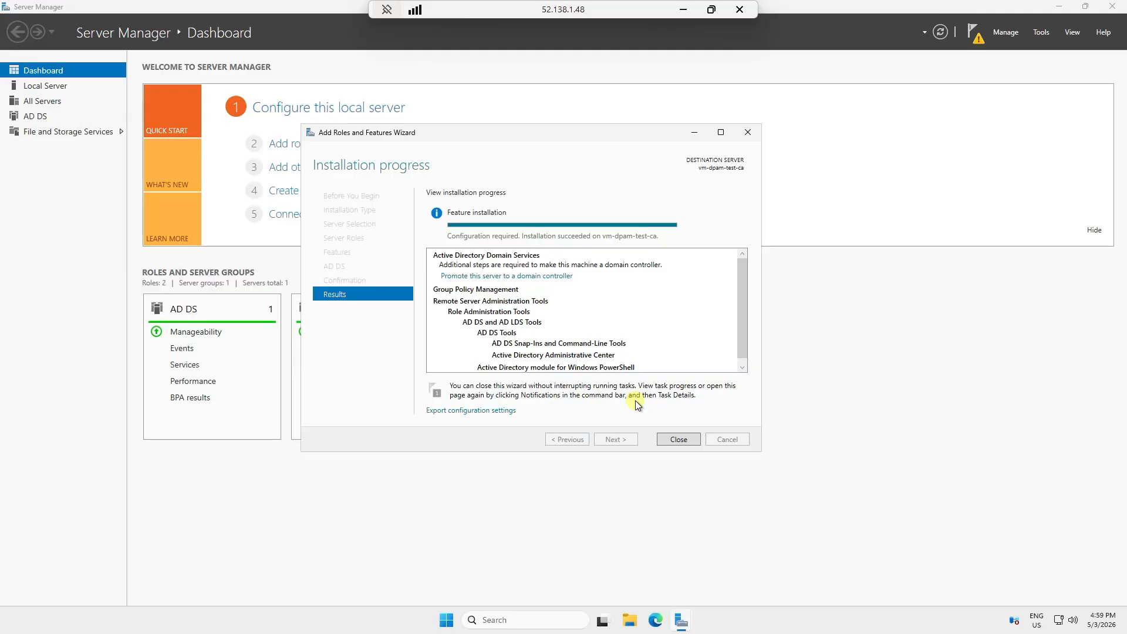
# Start promoting the server to a domain controller for a new forest named cyber.local
pyautogui.click(675, 442)
pyautogui.click(974, 38)
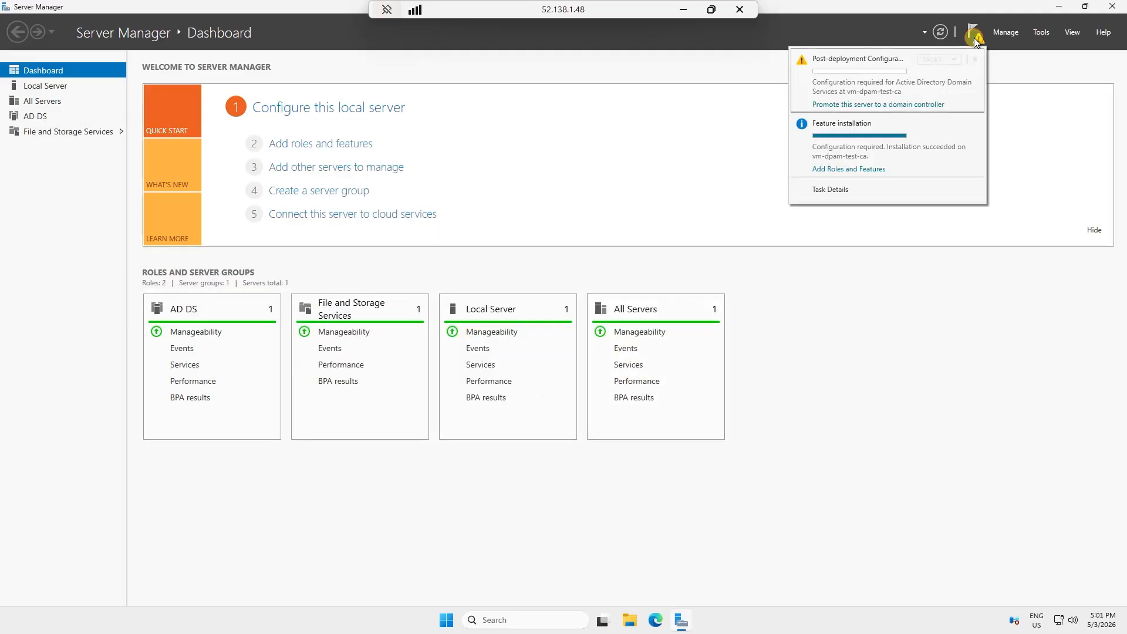
pyautogui.click(880, 105)
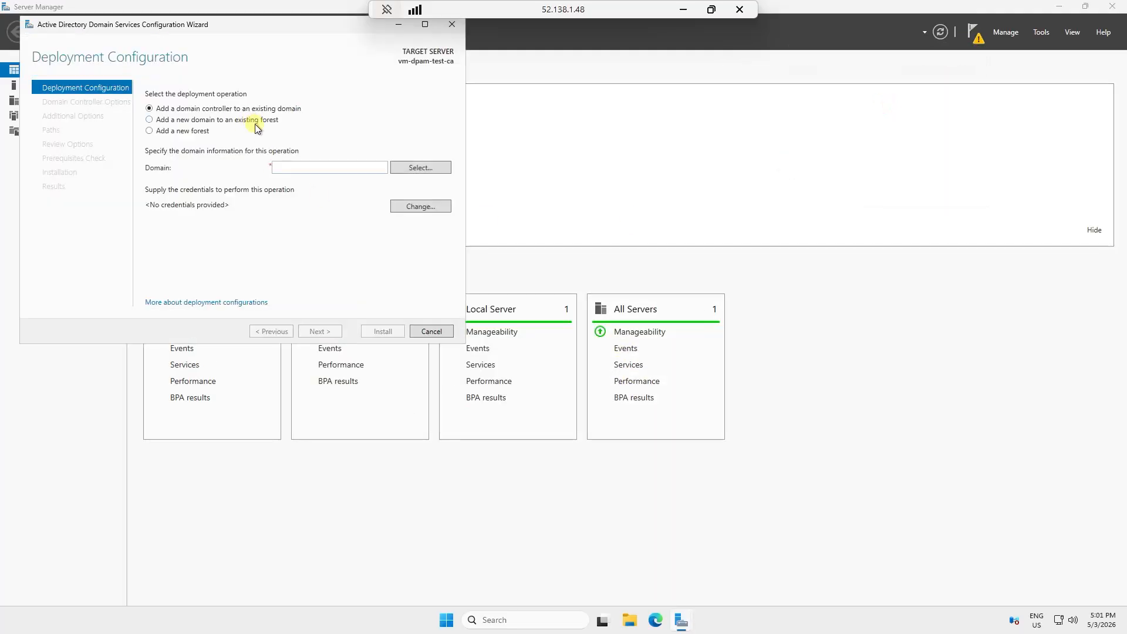
pyautogui.click(151, 130)
pyautogui.click(309, 168)
pyautogui.write('cyber.local')
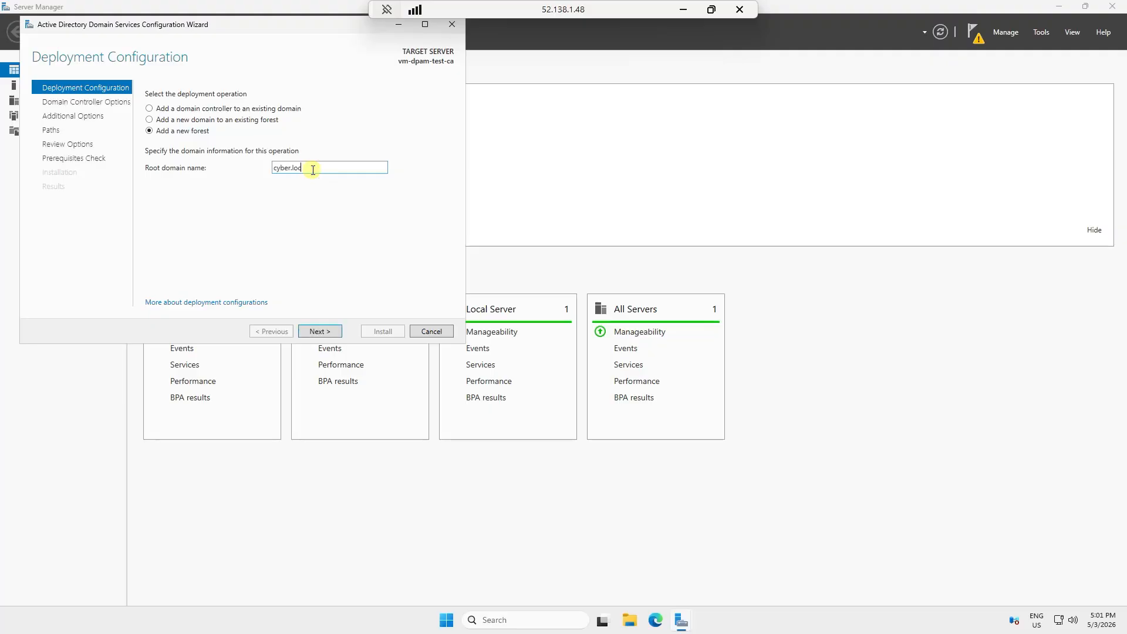
pyautogui.click(329, 330)
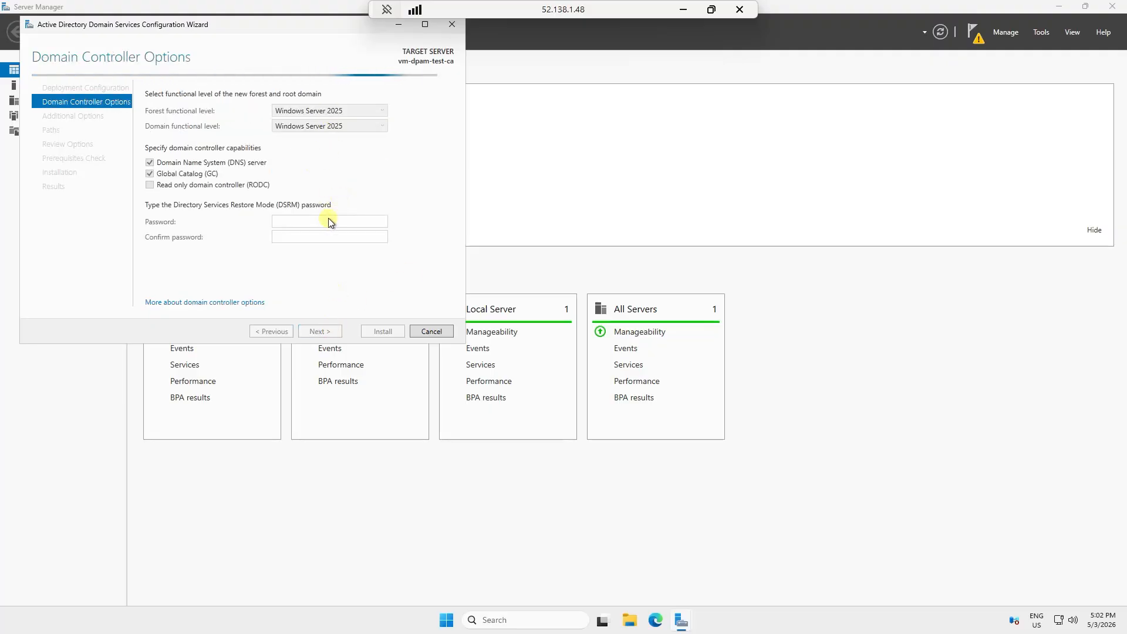
# Set and confirm the Directory Services Restore Mode password
pyautogui.click(304, 220)
pyautogui.write('•••••••••')
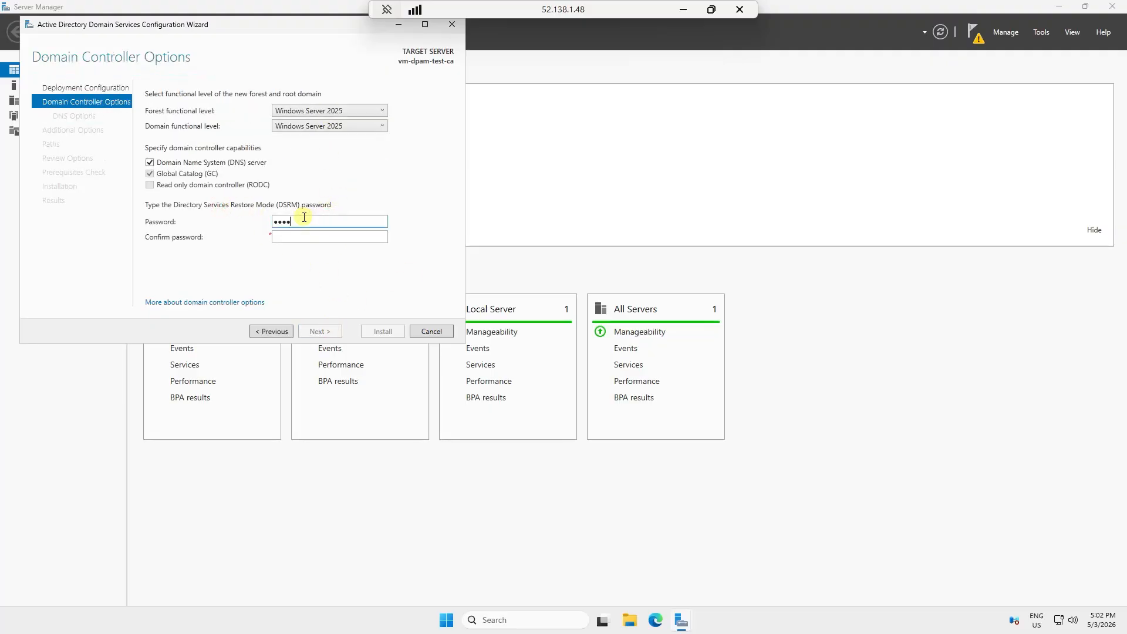
pyautogui.press('Tab')
pyautogui.write('•••••••••')
pyautogui.press('Return')
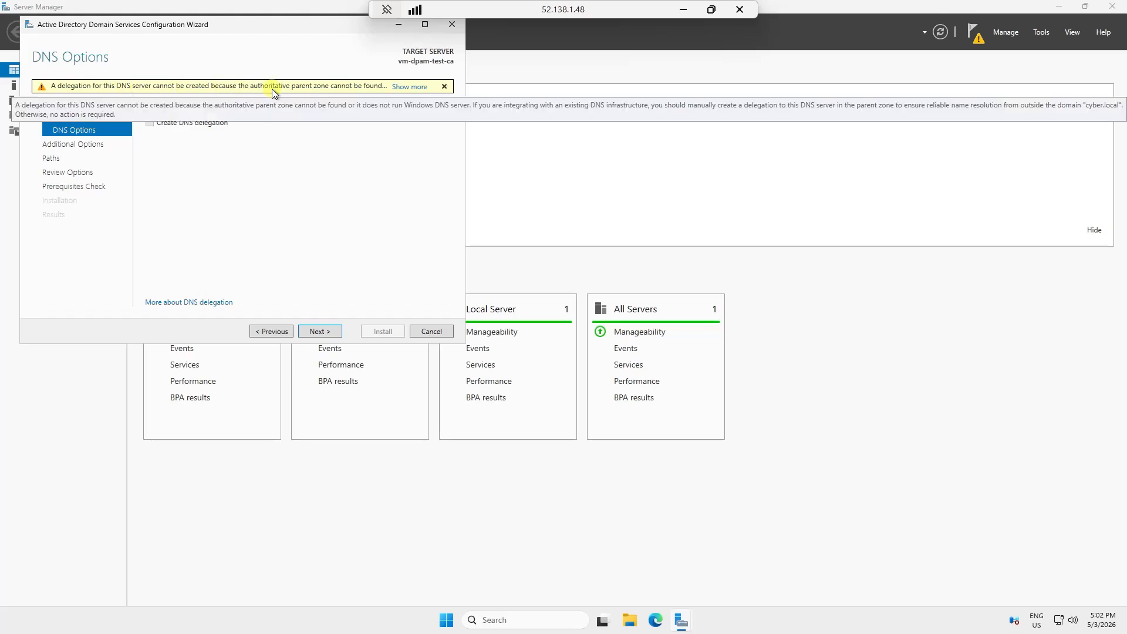
# Keep the default DNS, NetBIOS name and database paths, then install the domain controller
pyautogui.click(320, 331)
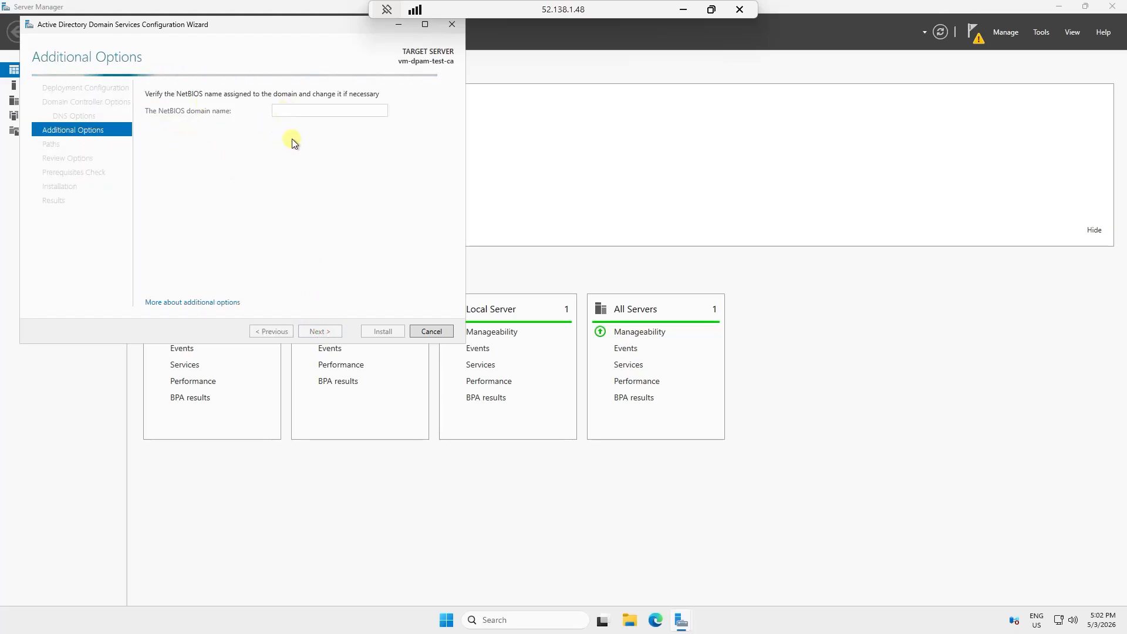
pyautogui.click(336, 327)
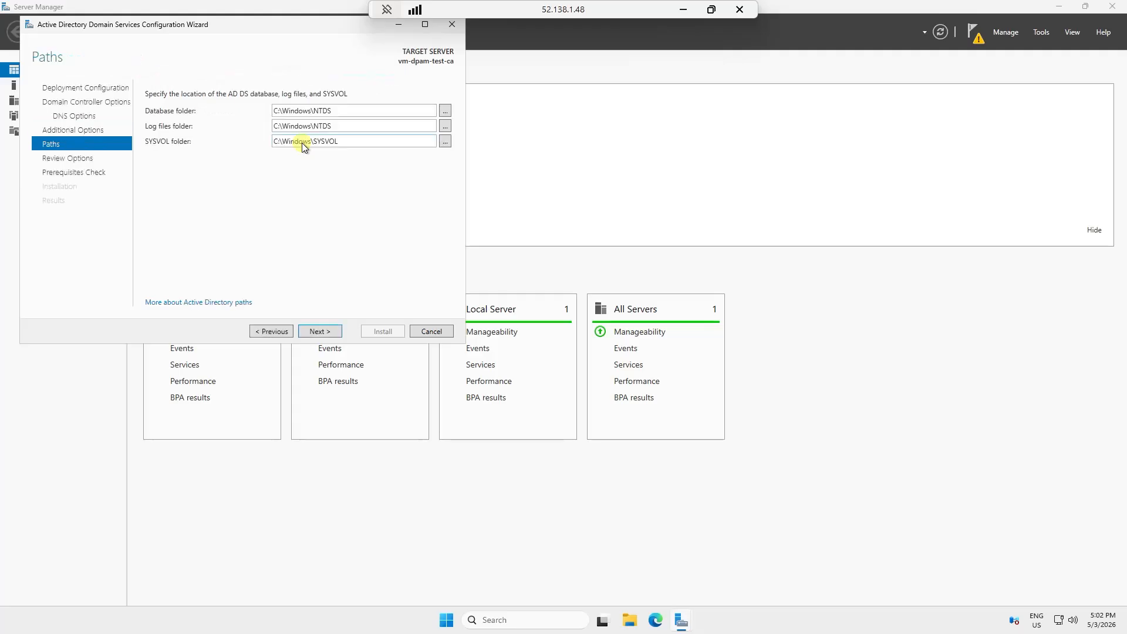
pyautogui.click(320, 329)
pyautogui.click(326, 330)
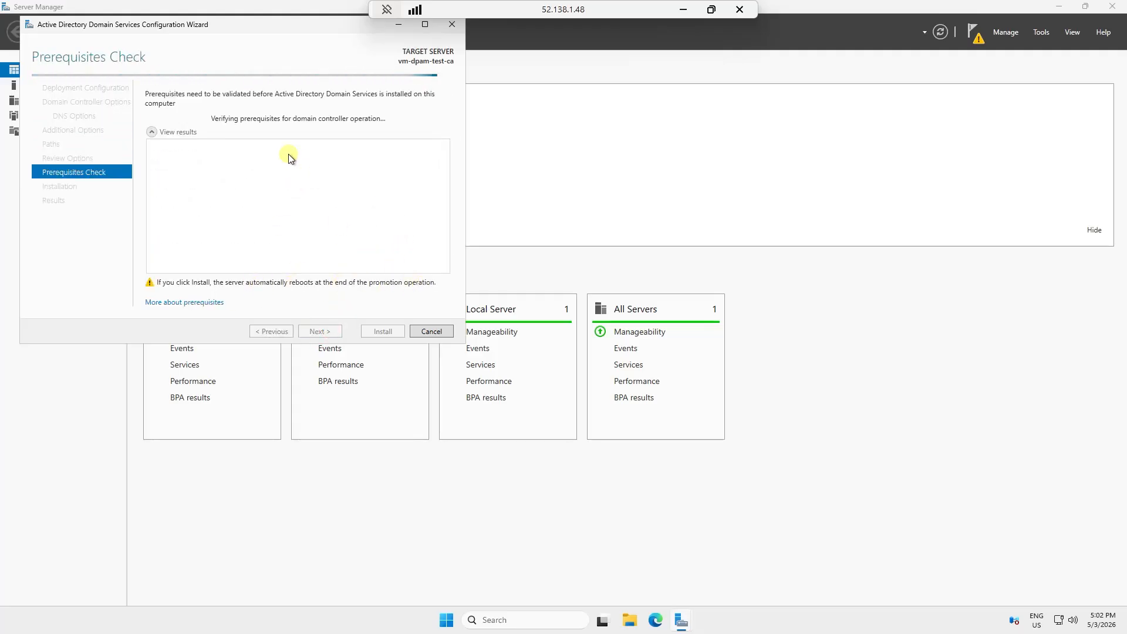
pyautogui.click(382, 331)
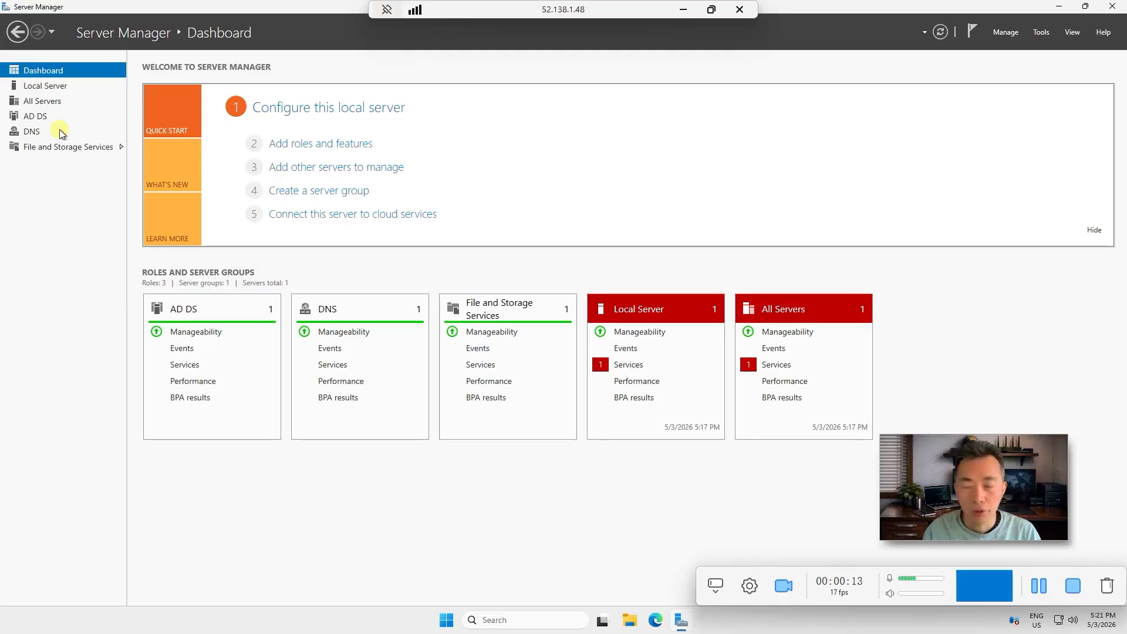
# Launch Active Directory Users and Computers maximized and expand the cyber.local domain
pyautogui.click(36, 117)
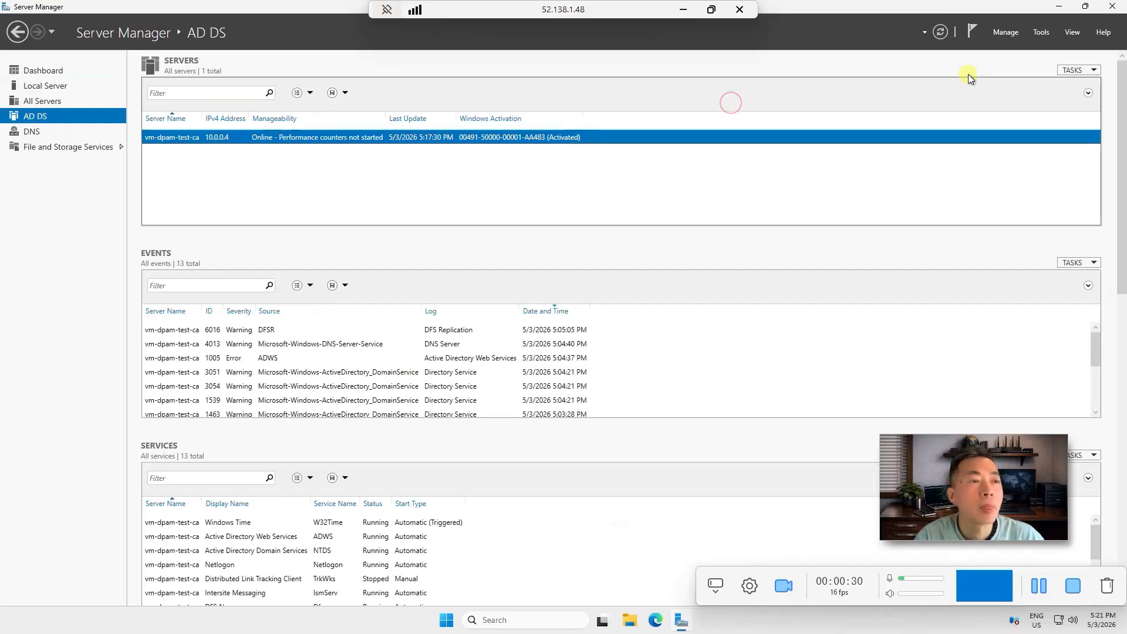
pyautogui.click(1041, 33)
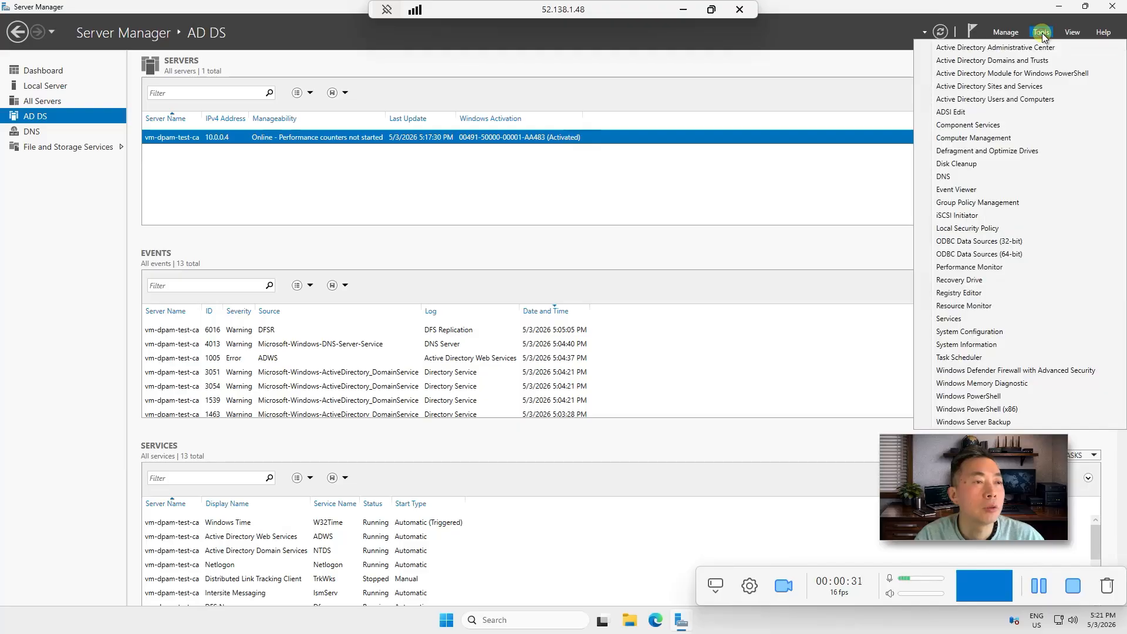
pyautogui.click(993, 100)
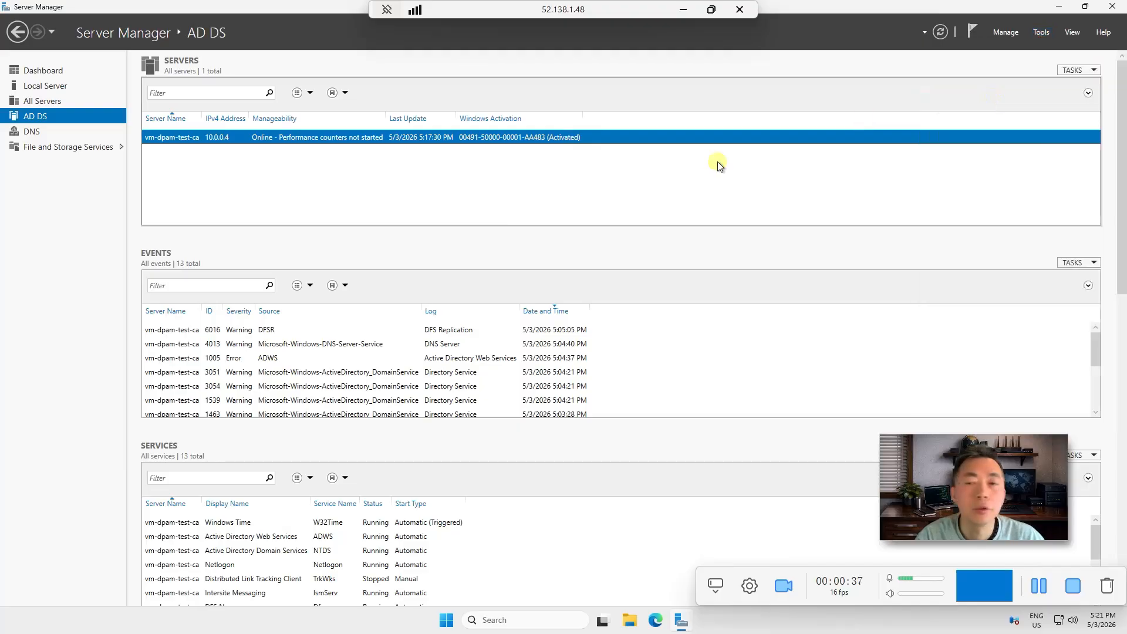
pyautogui.moveTo(364, 62); pyautogui.dragTo(576, 91)
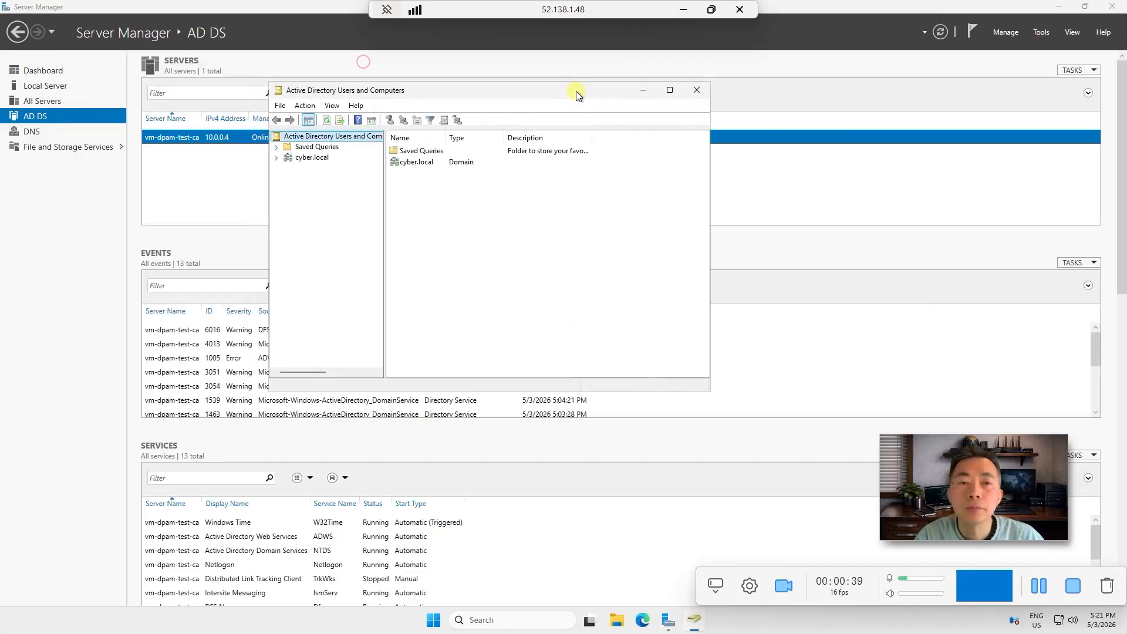
pyautogui.doubleClick(575, 91)
pyautogui.click(7, 72)
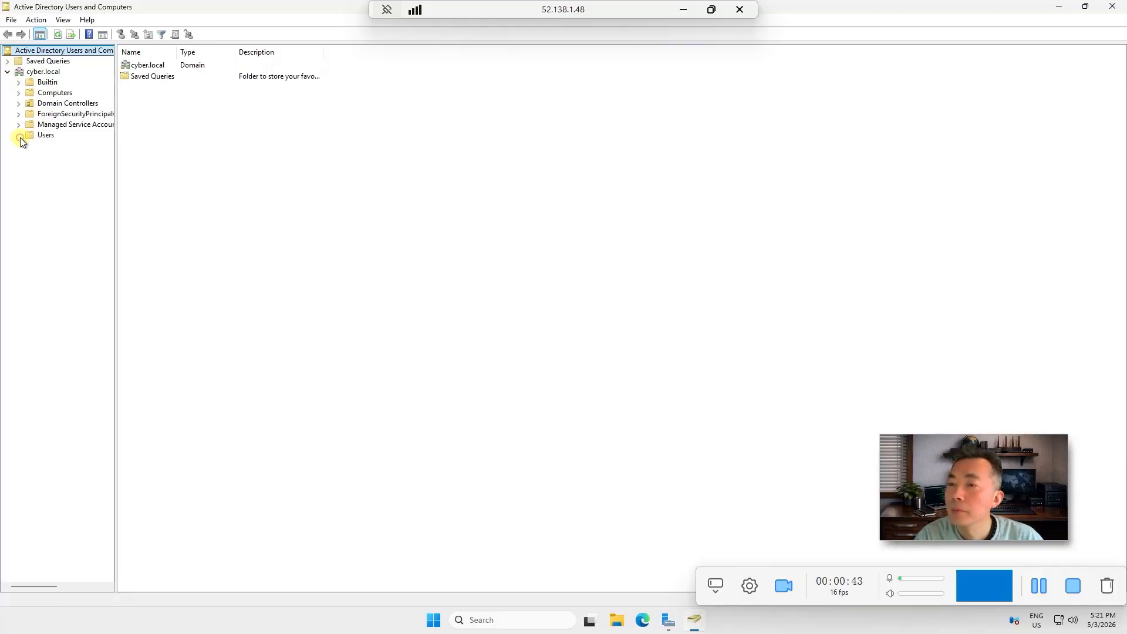
pyautogui.click(40, 135)
pyautogui.click(47, 72)
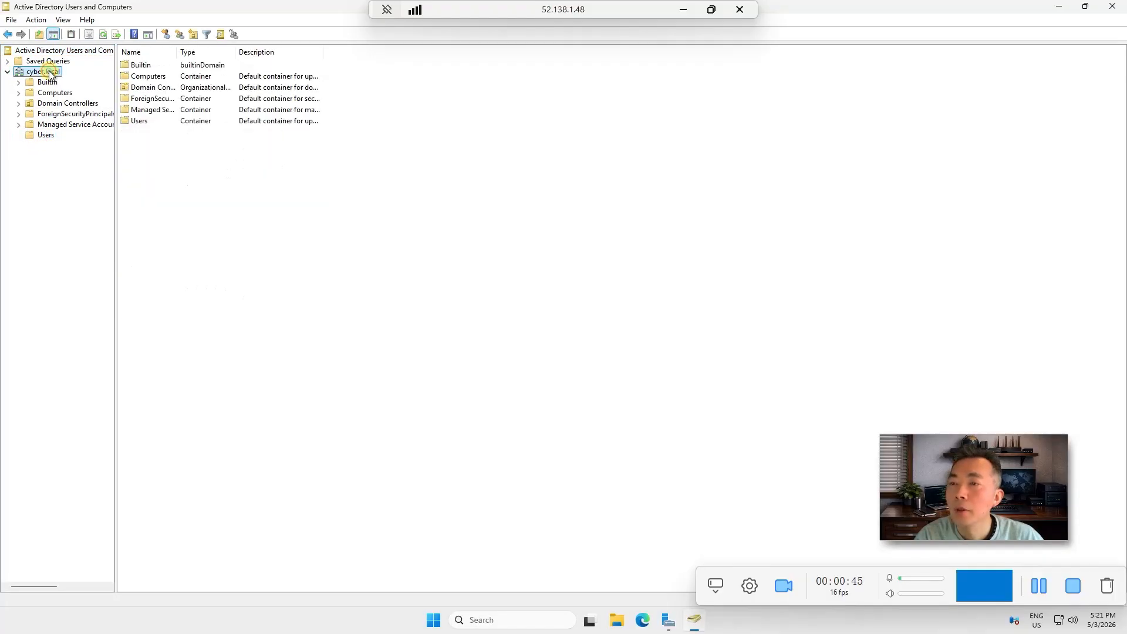
# Create an organizational unit named DPAM under cyber.local
pyautogui.rightClick(49, 72)
pyautogui.click(148, 159)
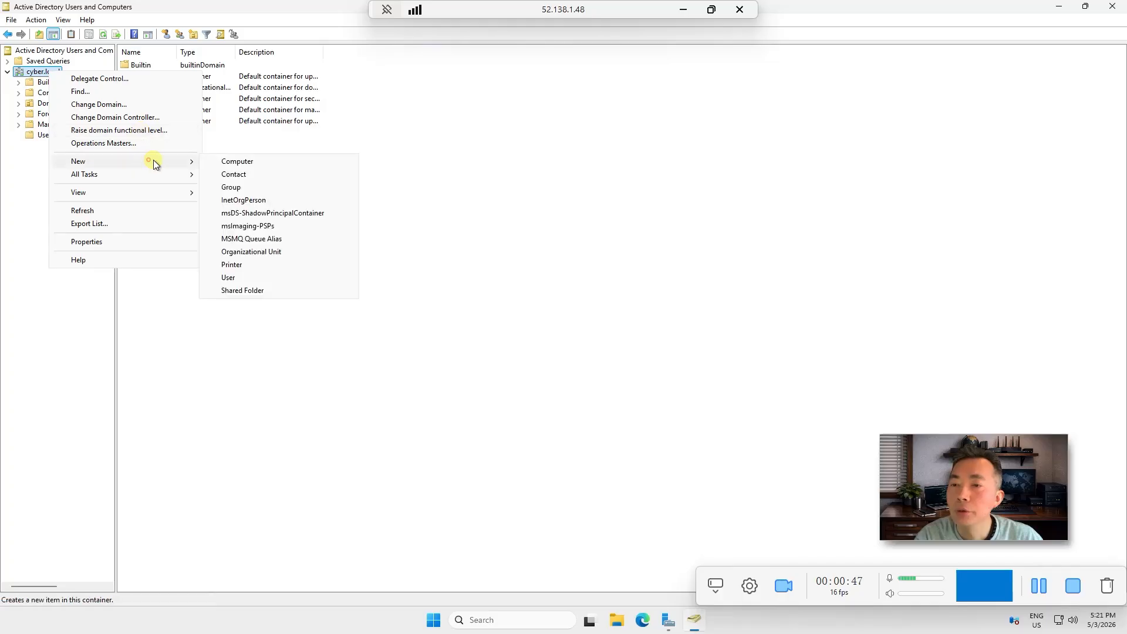
pyautogui.click(293, 255)
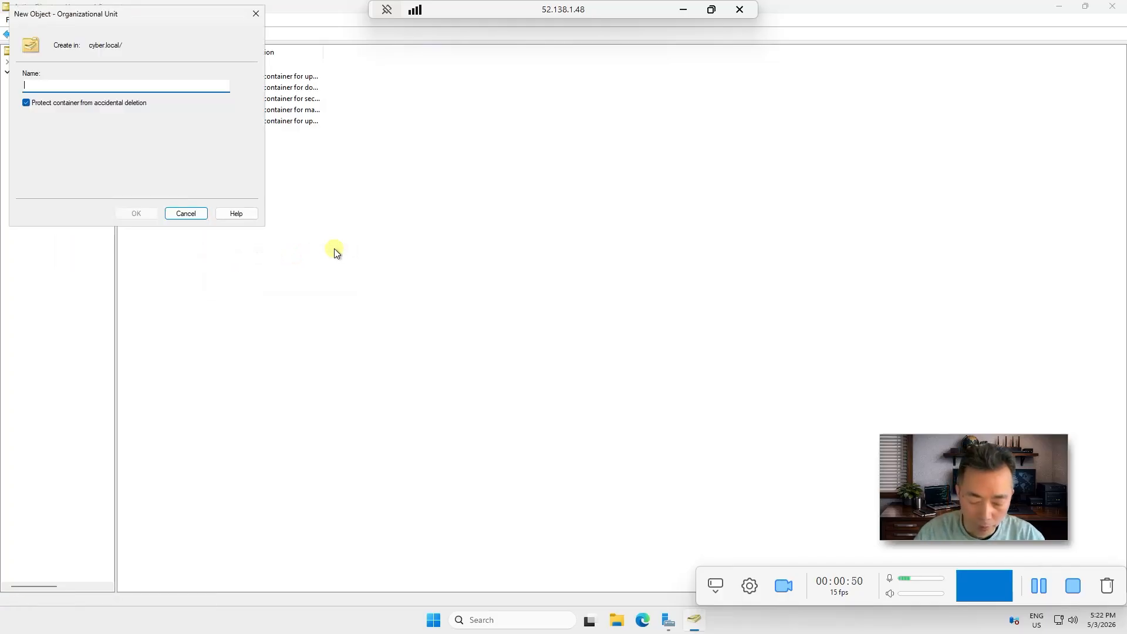
pyautogui.write('DPAM')
pyautogui.press('Return')
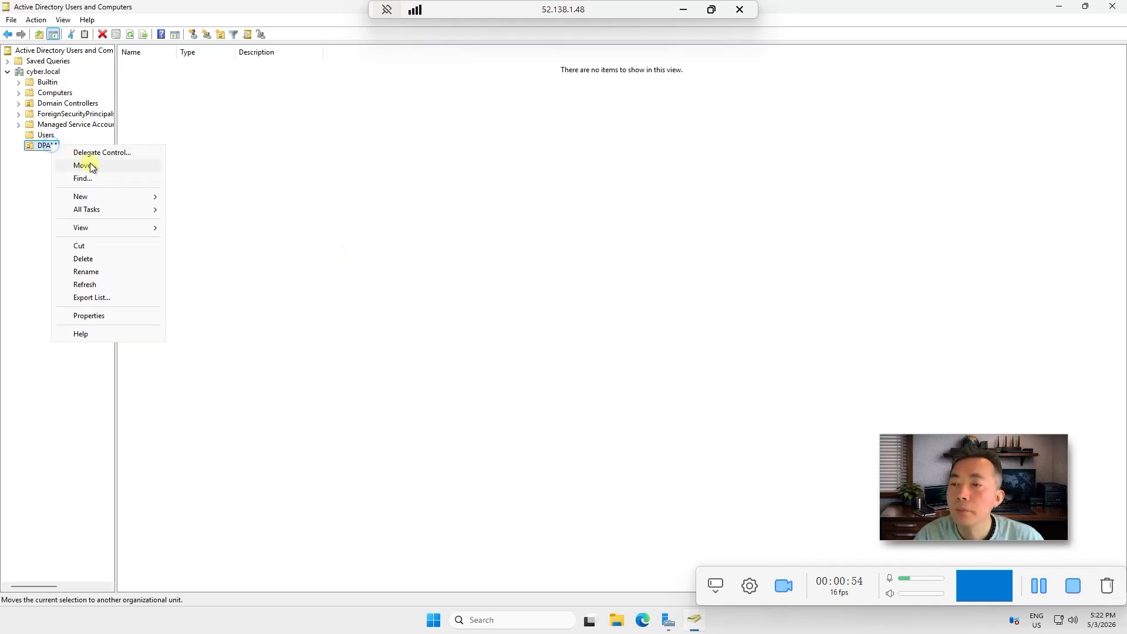
# Start a new user in DPAM and enter the VaultDBOwner logon name
pyautogui.click(121, 198)
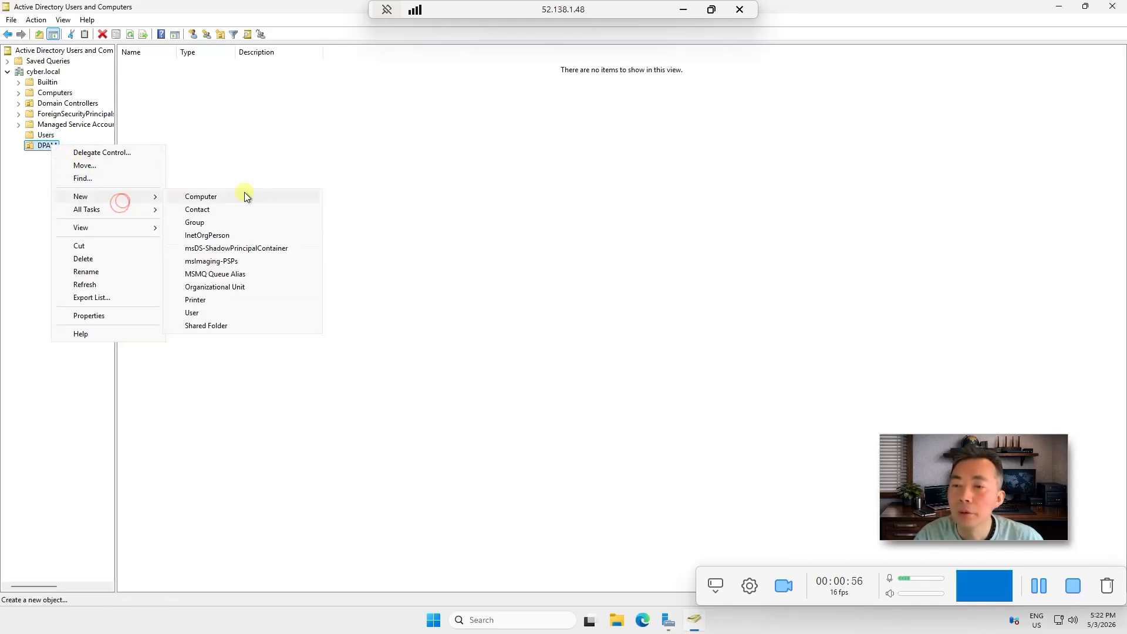
pyautogui.click(270, 311)
pyautogui.moveTo(162, 12); pyautogui.dragTo(486, 138)
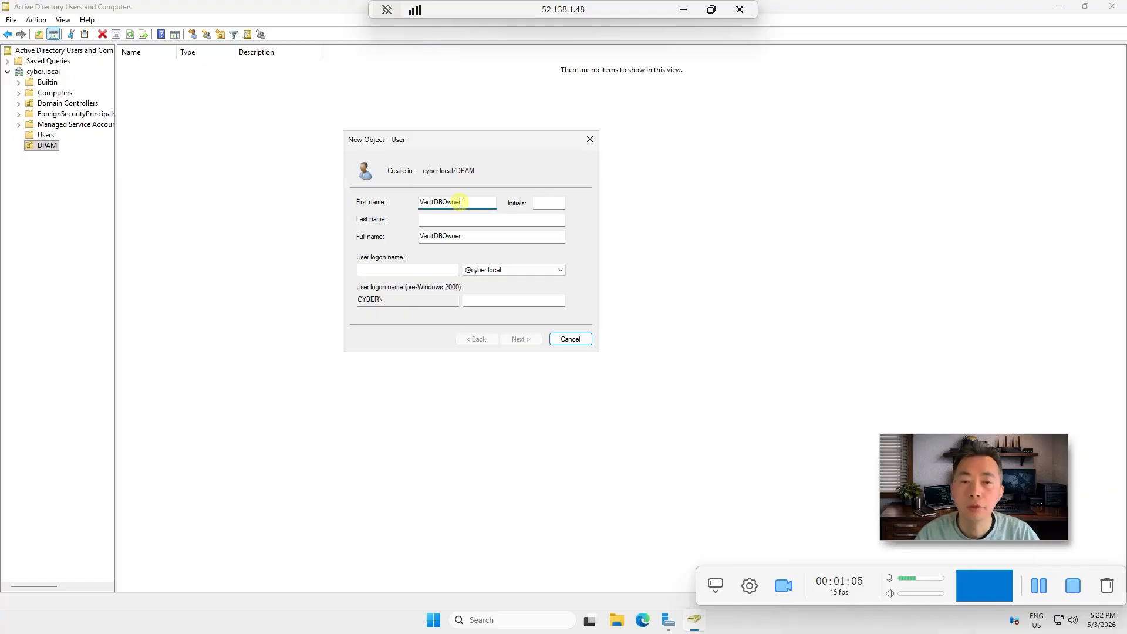
pyautogui.click(438, 269)
pyautogui.write('vaultdbowner')
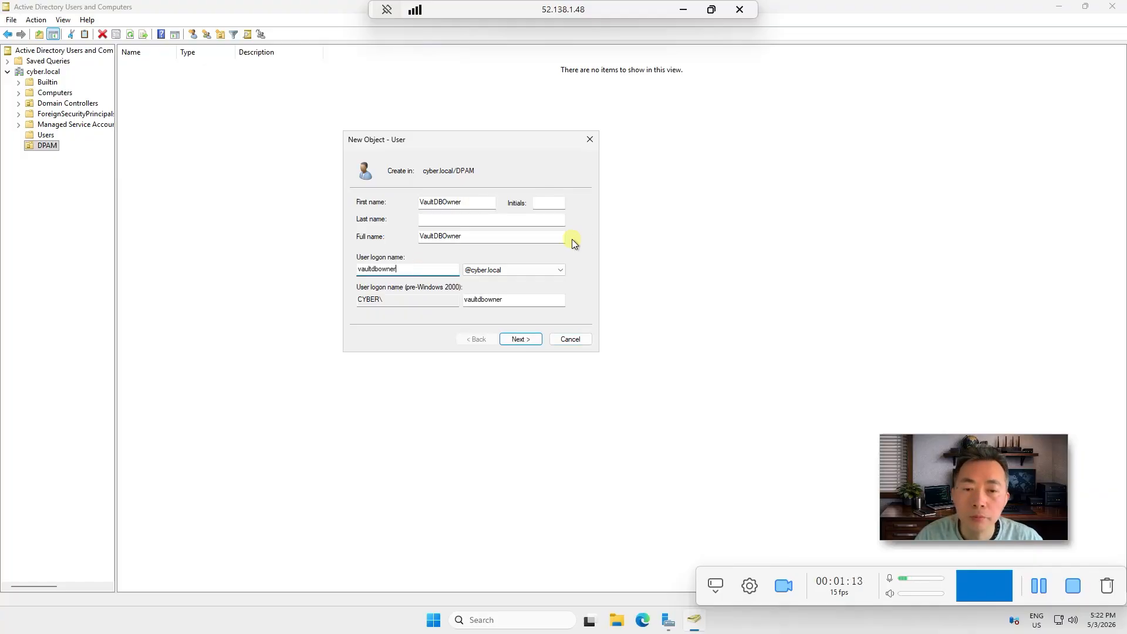
# Give VaultDBOwner a password that cannot be changed and never expires, and finish
pyautogui.click(520, 339)
pyautogui.write('*********')
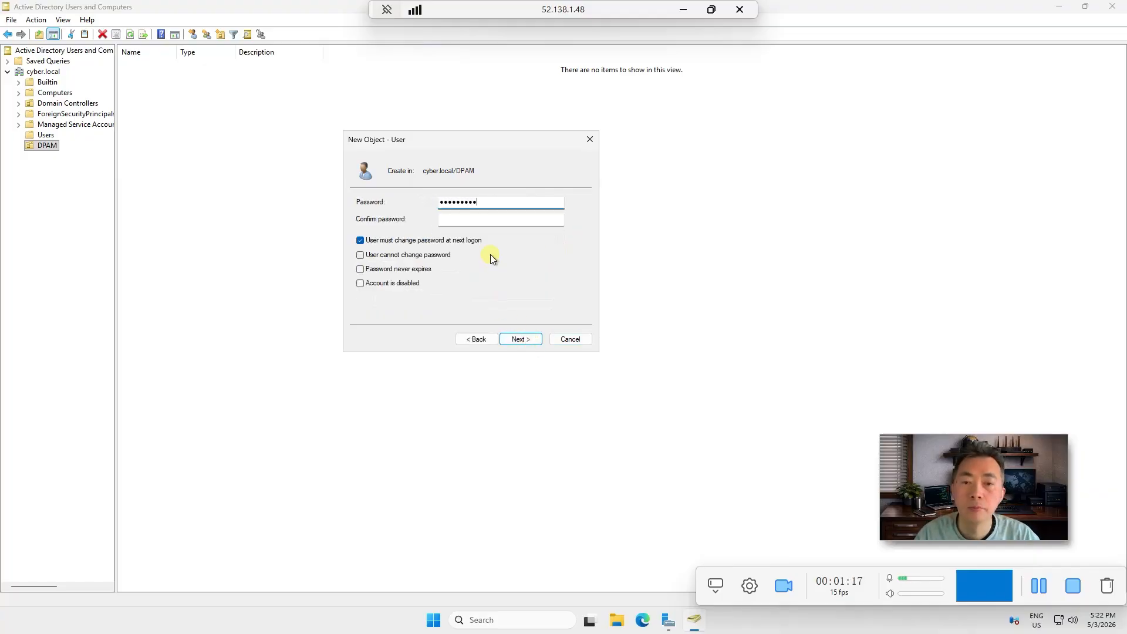
pyautogui.press('Tab')
pyautogui.write('*********')
pyautogui.click(445, 241)
pyautogui.click(399, 255)
pyautogui.click(420, 268)
pyautogui.click(510, 339)
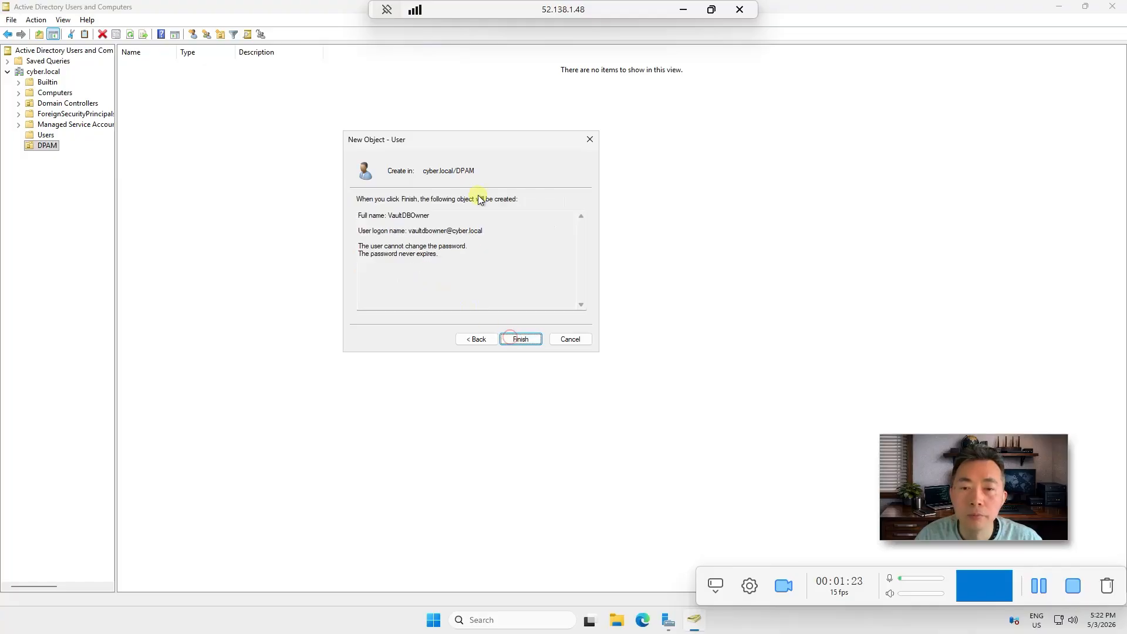
pyautogui.click(531, 339)
pyautogui.doubleClick(169, 65)
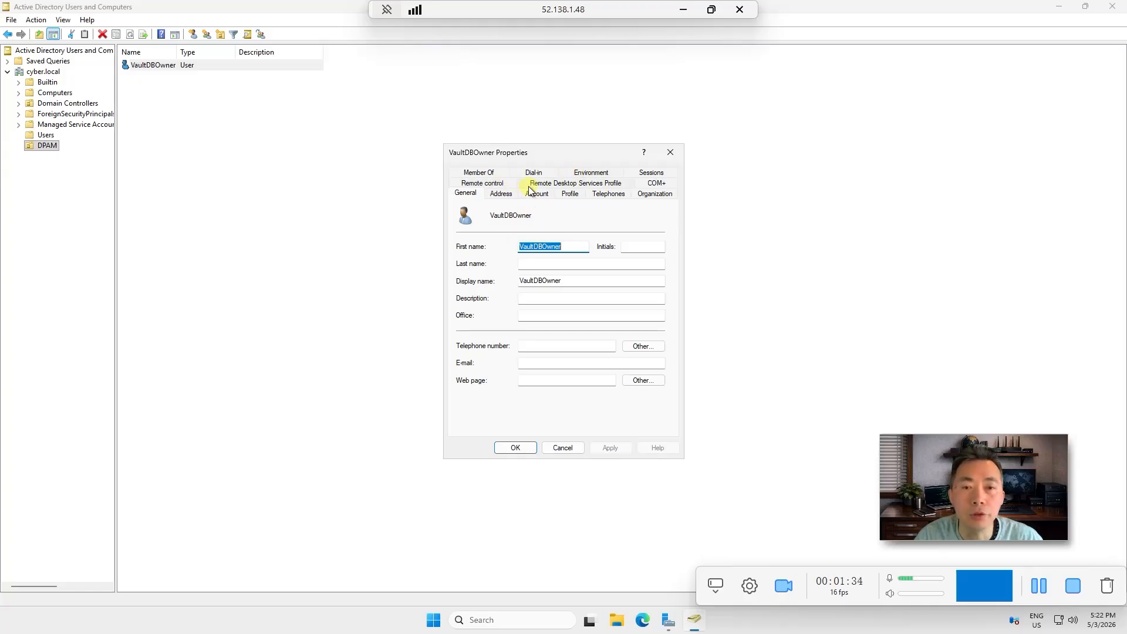
# Add VaultDBOwner to the Administrators and Domain Admins groups
pyautogui.click(478, 172)
pyautogui.click(477, 334)
pyautogui.write('admin')
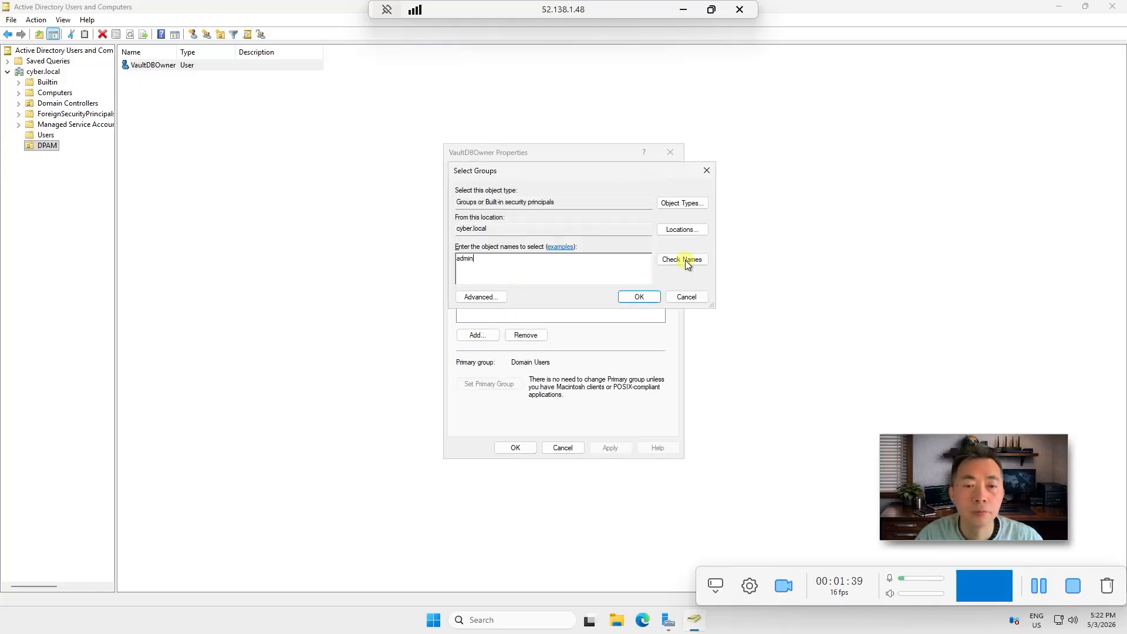
pyautogui.click(683, 260)
pyautogui.click(629, 293)
pyautogui.click(490, 337)
pyautogui.write('domain admin')
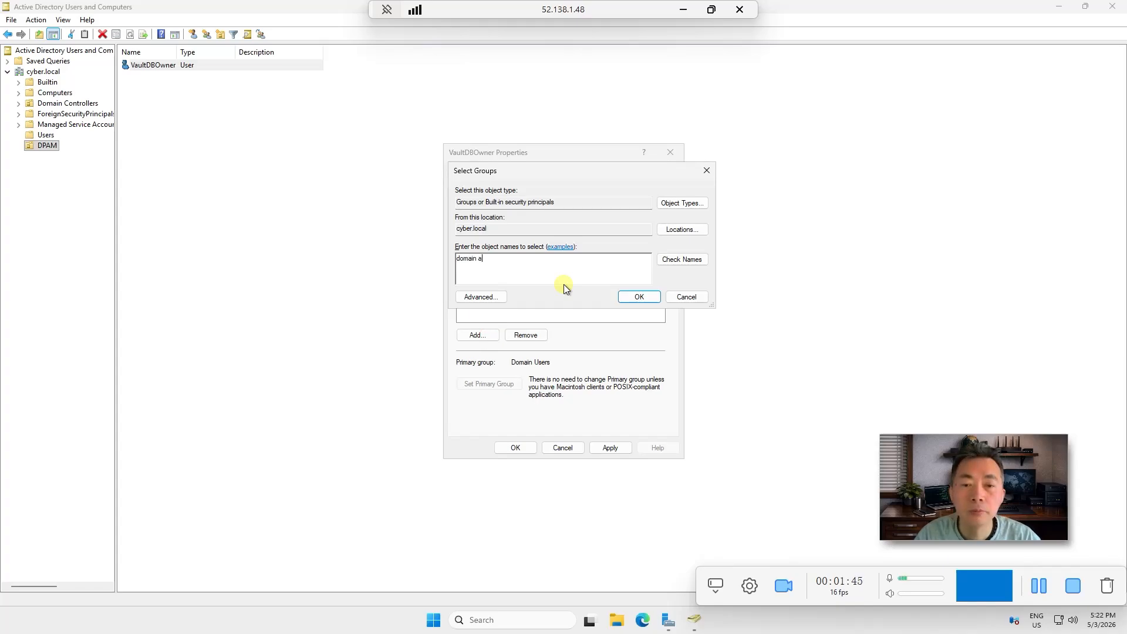
pyautogui.click(631, 291)
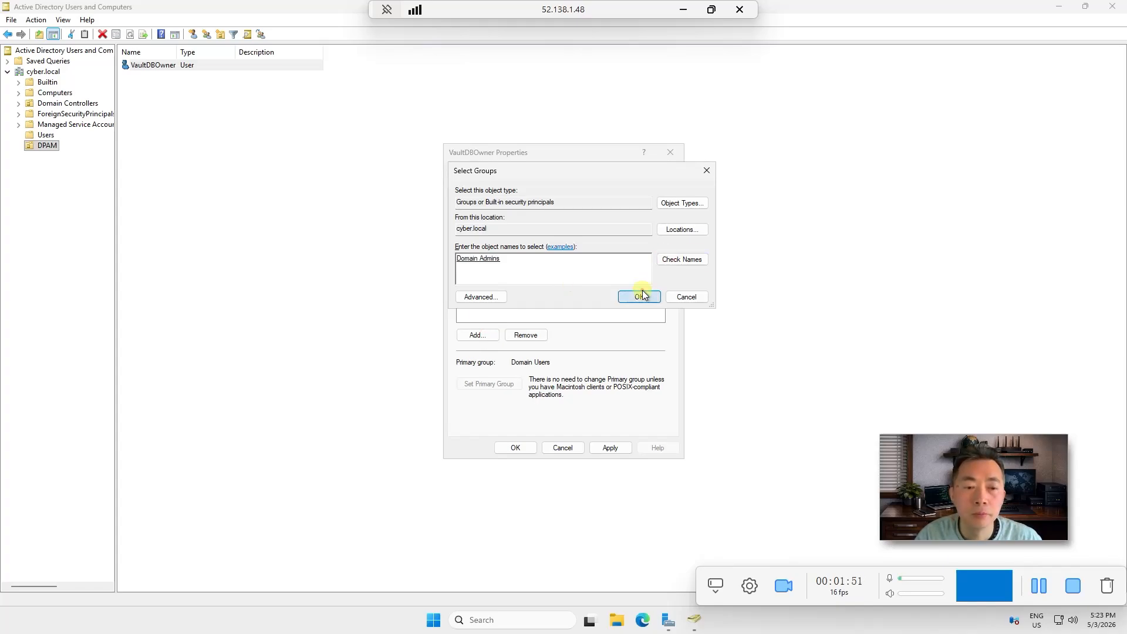
pyautogui.click(516, 447)
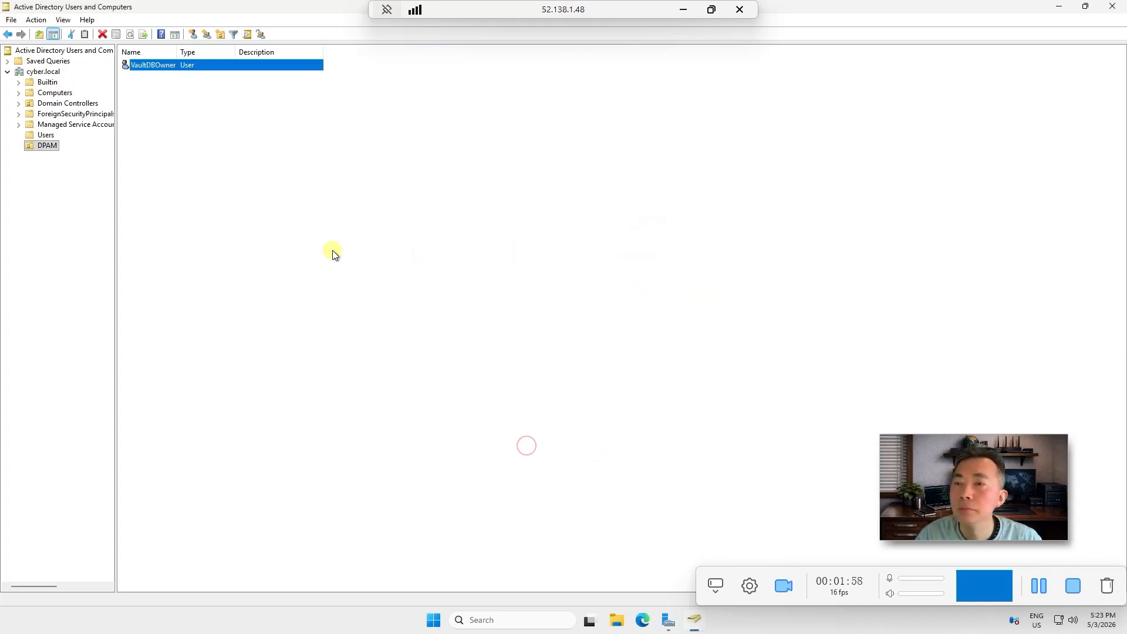
# Verify VaultDBOwner appears among the Builtin Administrators group's members
pyautogui.click(18, 81)
pyautogui.click(32, 85)
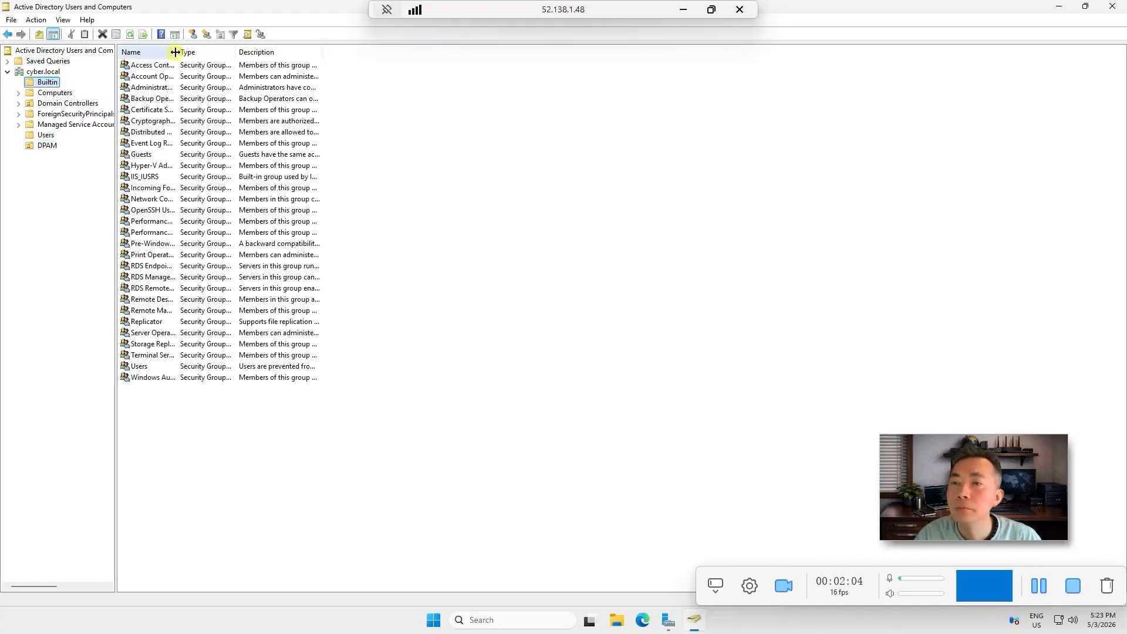
pyautogui.doubleClick(154, 87)
pyautogui.click(493, 171)
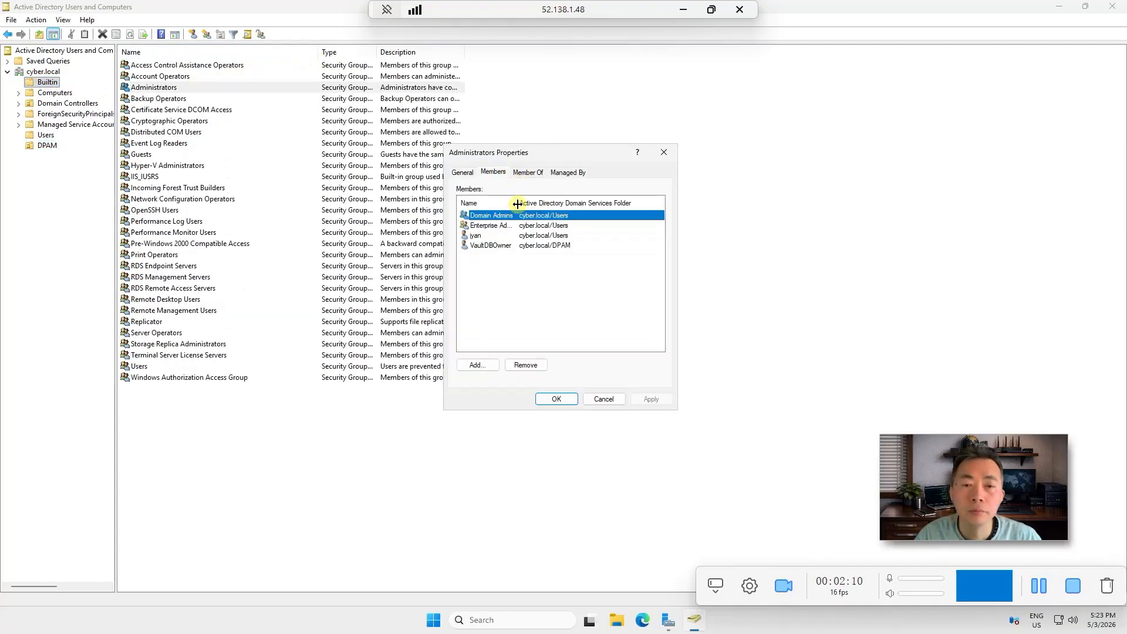
pyautogui.moveTo(517, 203); pyautogui.dragTo(579, 203)
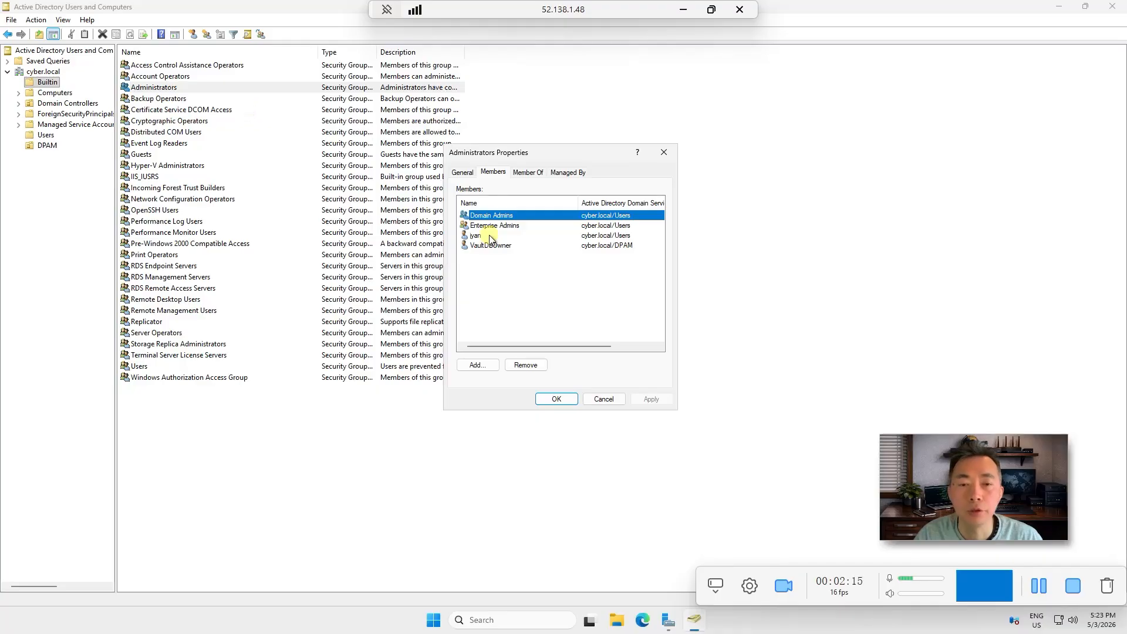
pyautogui.click(604, 398)
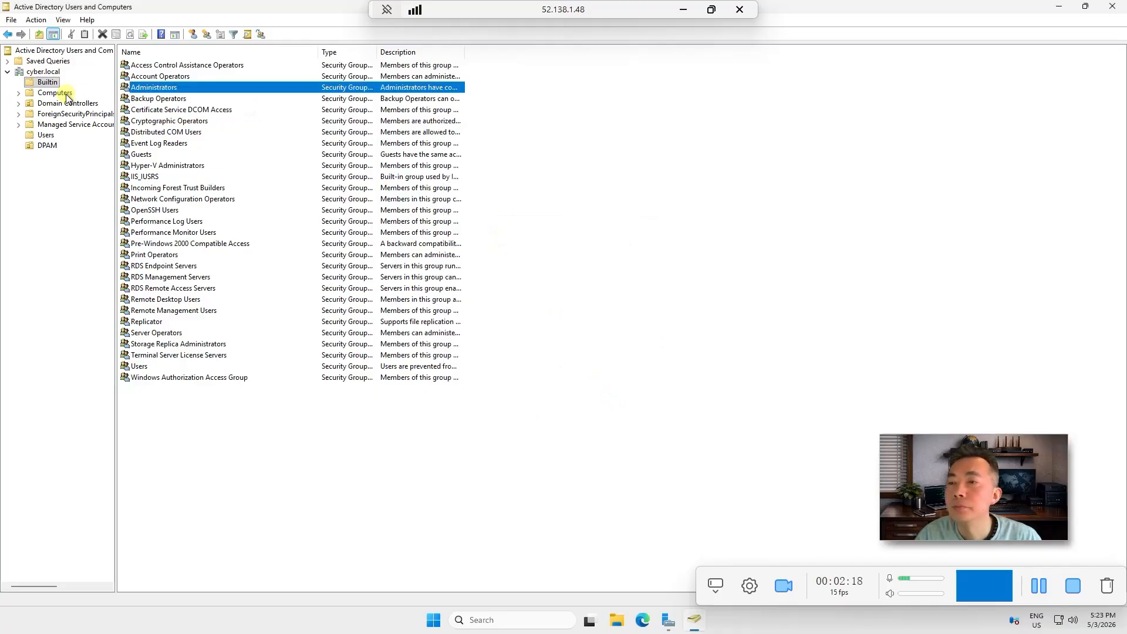
pyautogui.click(46, 135)
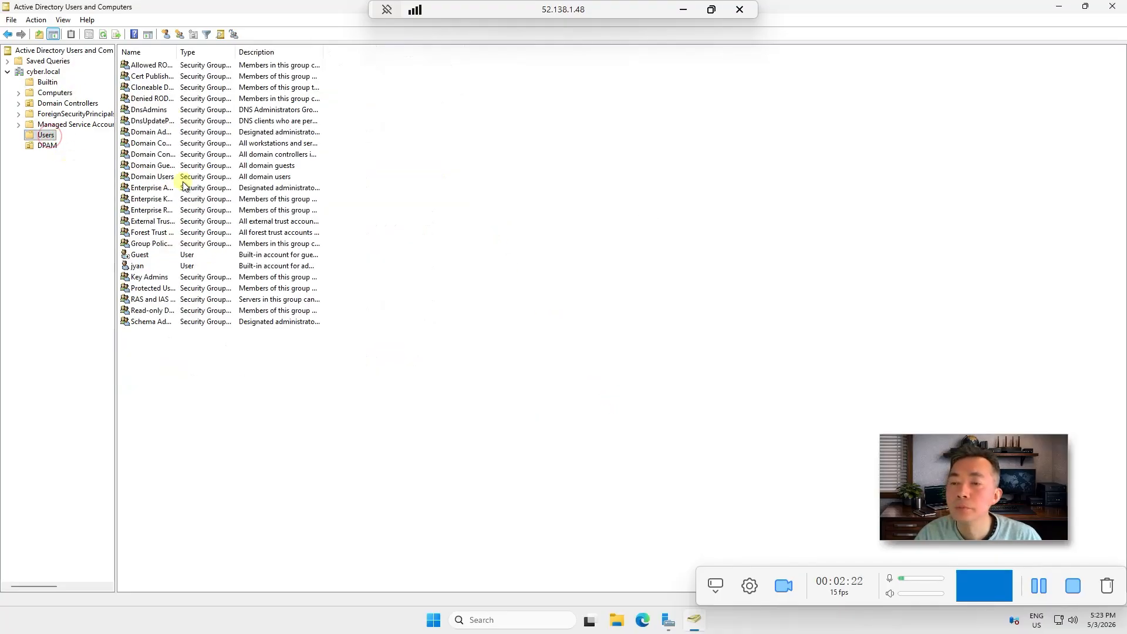
# Start a new DPAM user named VaultDBRunner with logon name vaultdbrunner
pyautogui.click(50, 145)
pyautogui.rightClick(196, 152)
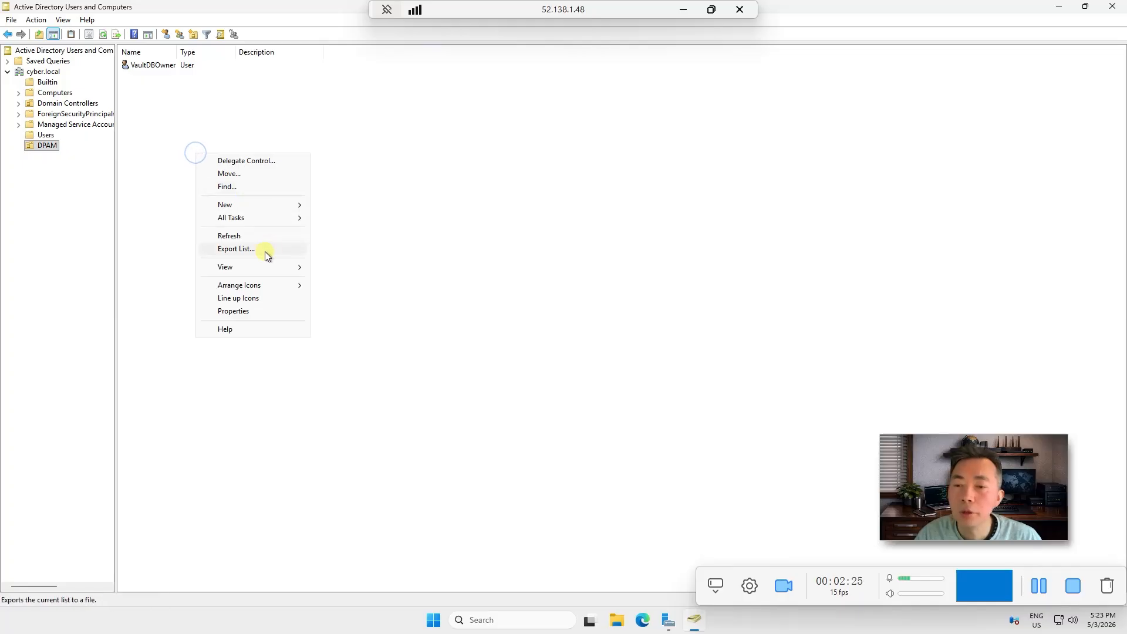
pyautogui.click(273, 205)
pyautogui.click(375, 321)
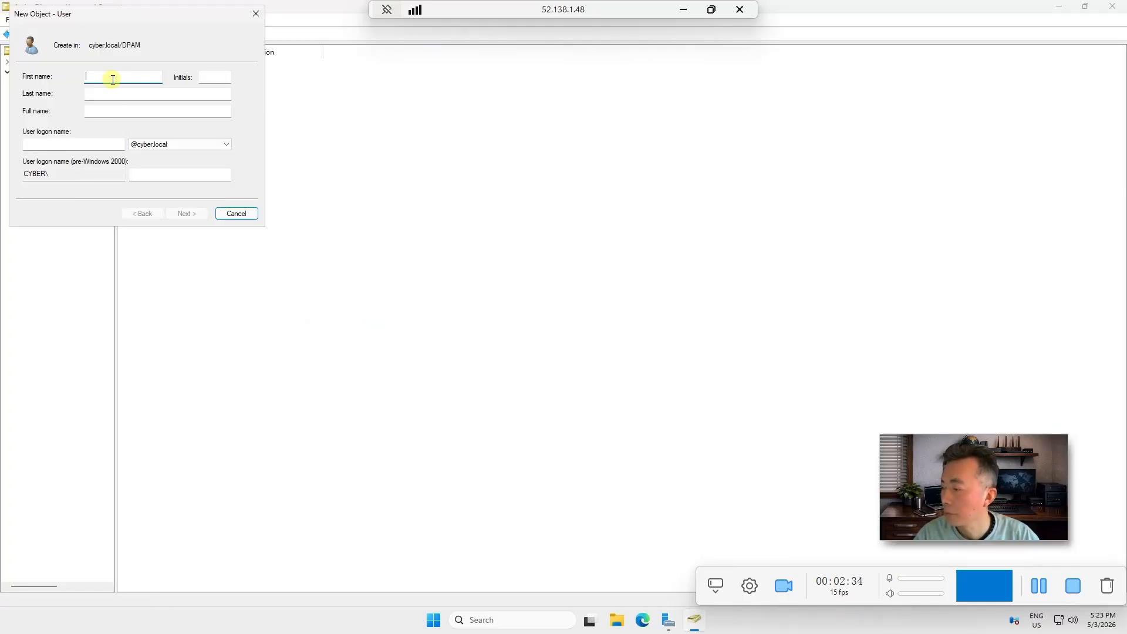
pyautogui.write('VaultDBRunner')
pyautogui.click(87, 144)
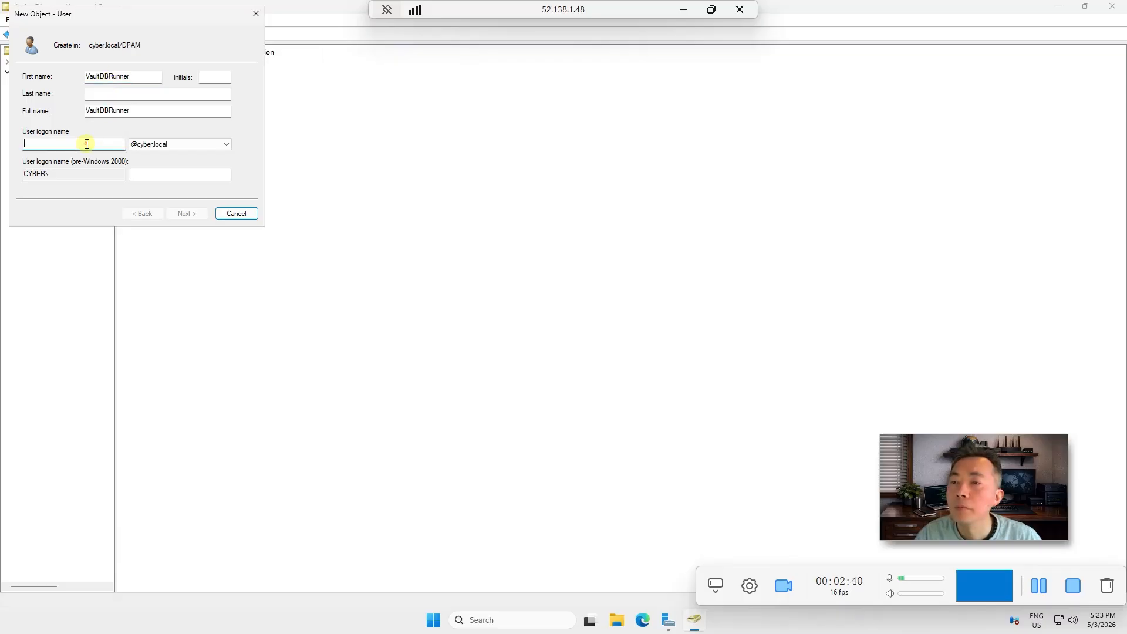
pyautogui.write('VaultDB')
pyautogui.press('BackSpace')
pyautogui.press('BackSpace')
pyautogui.press('BackSpace')
pyautogui.press('BackSpace')
pyautogui.press('BackSpace')
pyautogui.press('BackSpace')
pyautogui.press('BackSpace')
pyautogui.write('vault')
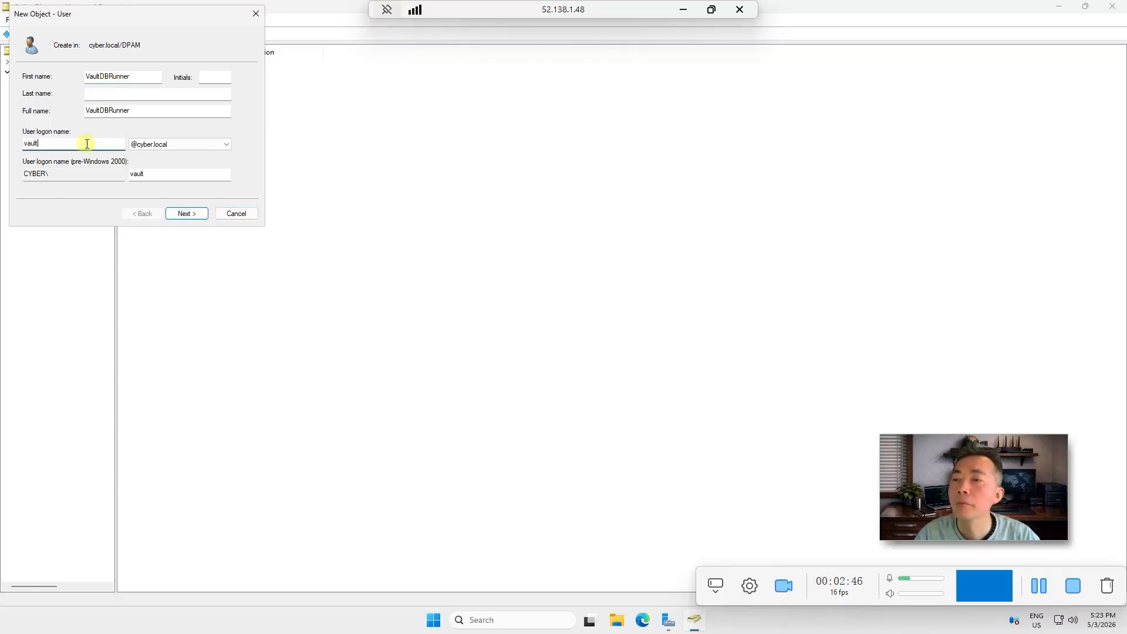
pyautogui.write('dbrunner')
# Give VaultDBRunner a password that cannot be changed and never expires, and finish
pyautogui.click(199, 215)
pyautogui.write('•••••••••')
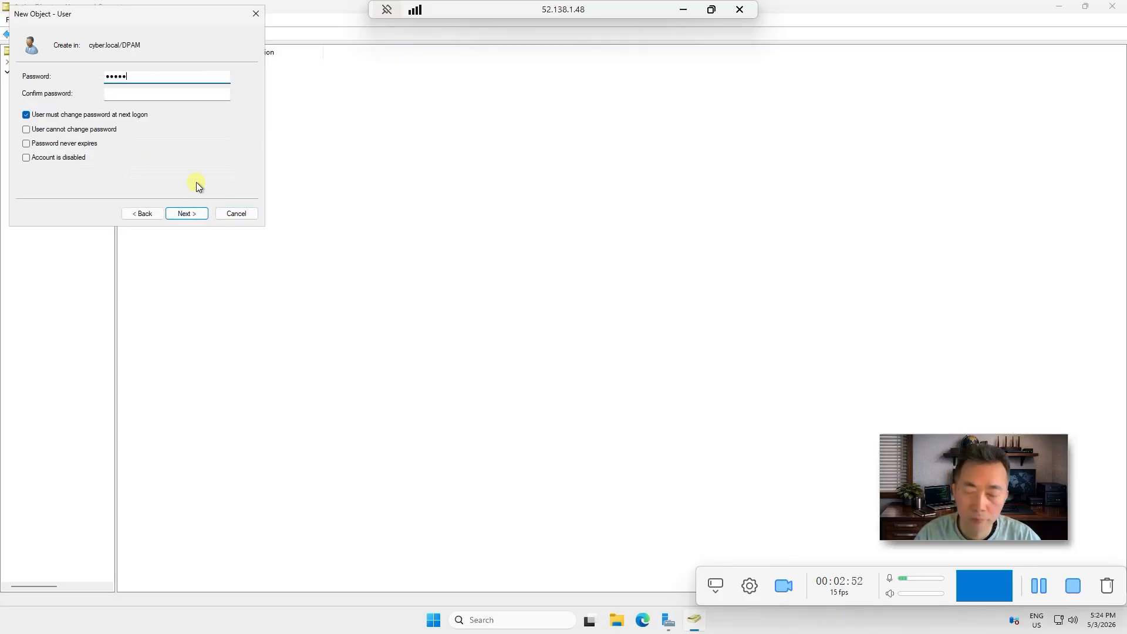
pyautogui.press('Tab')
pyautogui.write('•••••••••')
pyautogui.click(114, 115)
pyautogui.click(88, 143)
pyautogui.click(187, 213)
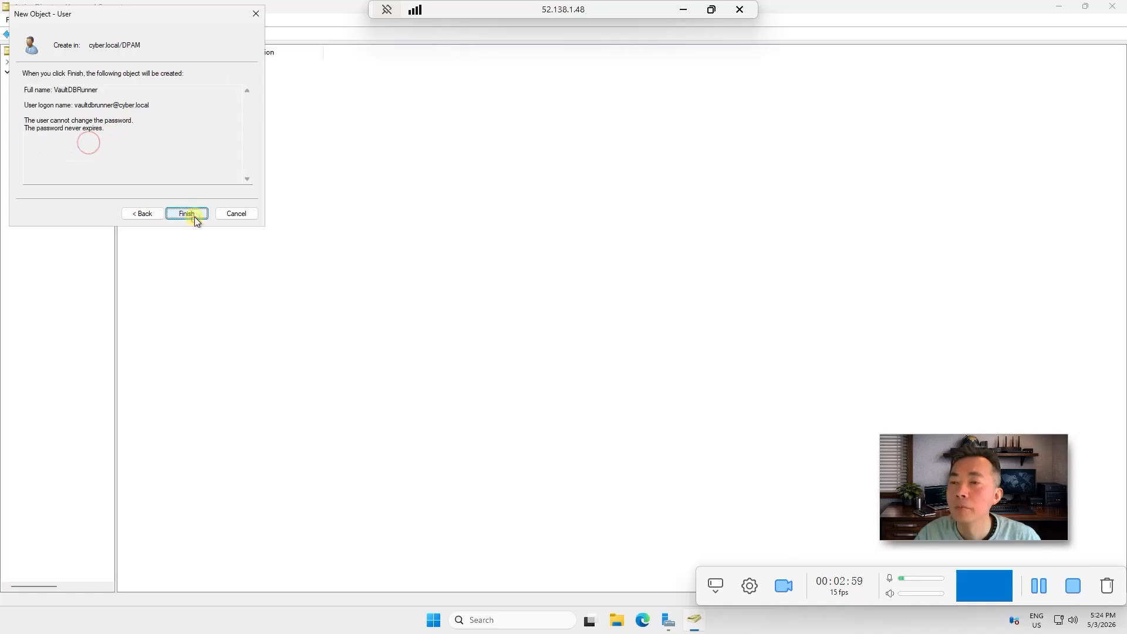
pyautogui.click(189, 215)
# Start another DPAM user named VaultDBScheduler with logon name vaultdbscheduler
pyautogui.rightClick(157, 129)
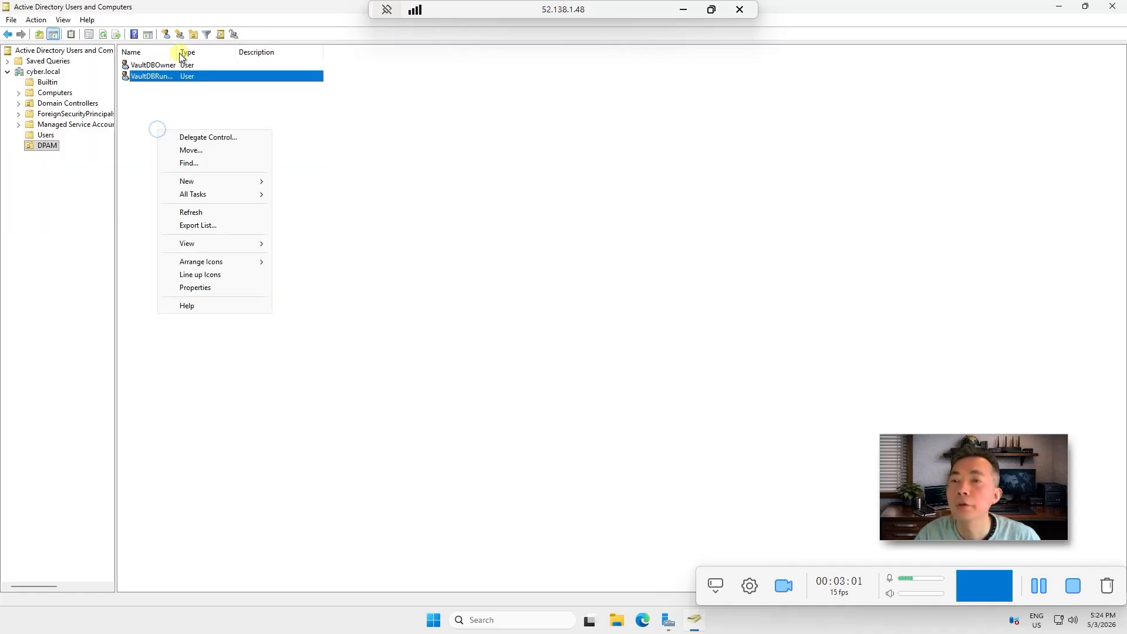
pyautogui.click(162, 93)
pyautogui.moveTo(178, 62); pyautogui.dragTo(287, 63)
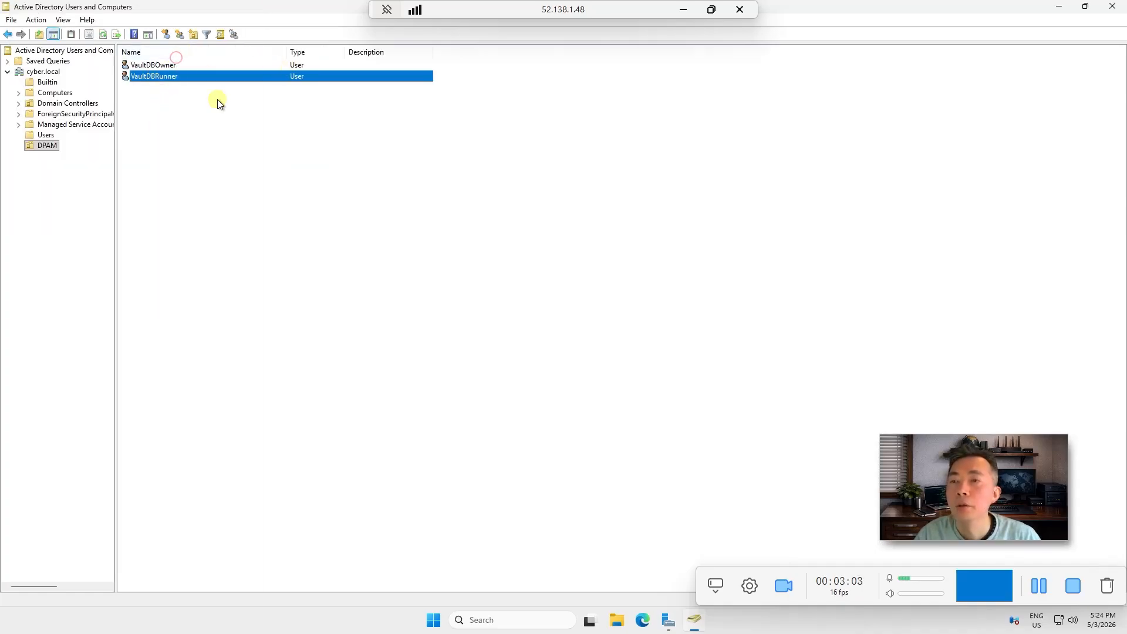
pyautogui.rightClick(179, 105)
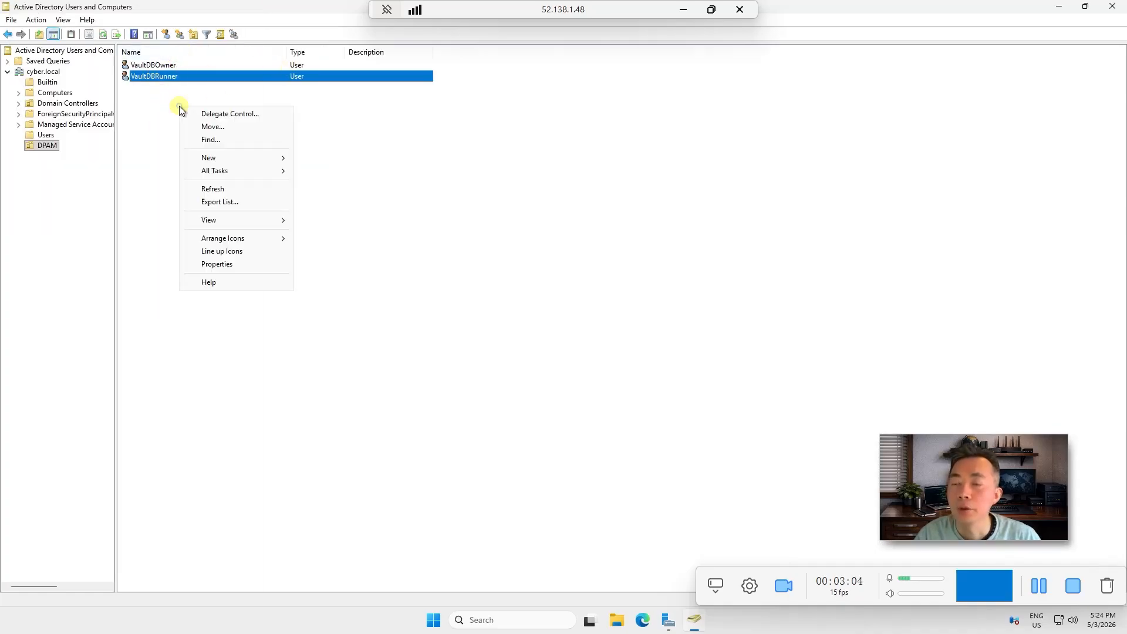
pyautogui.click(259, 159)
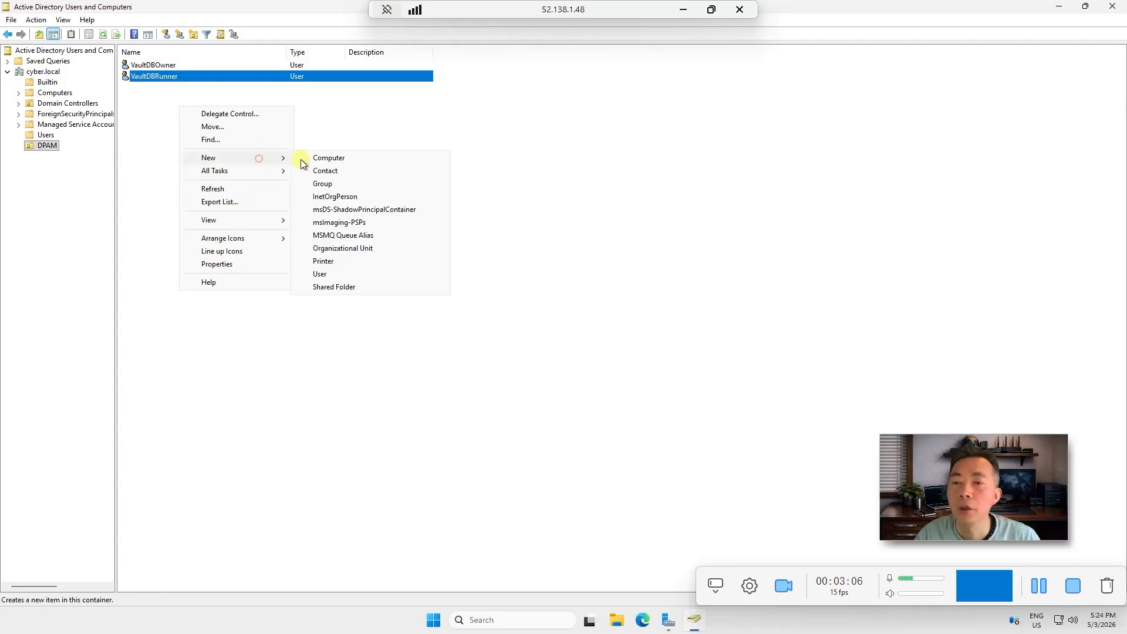
pyautogui.click(365, 275)
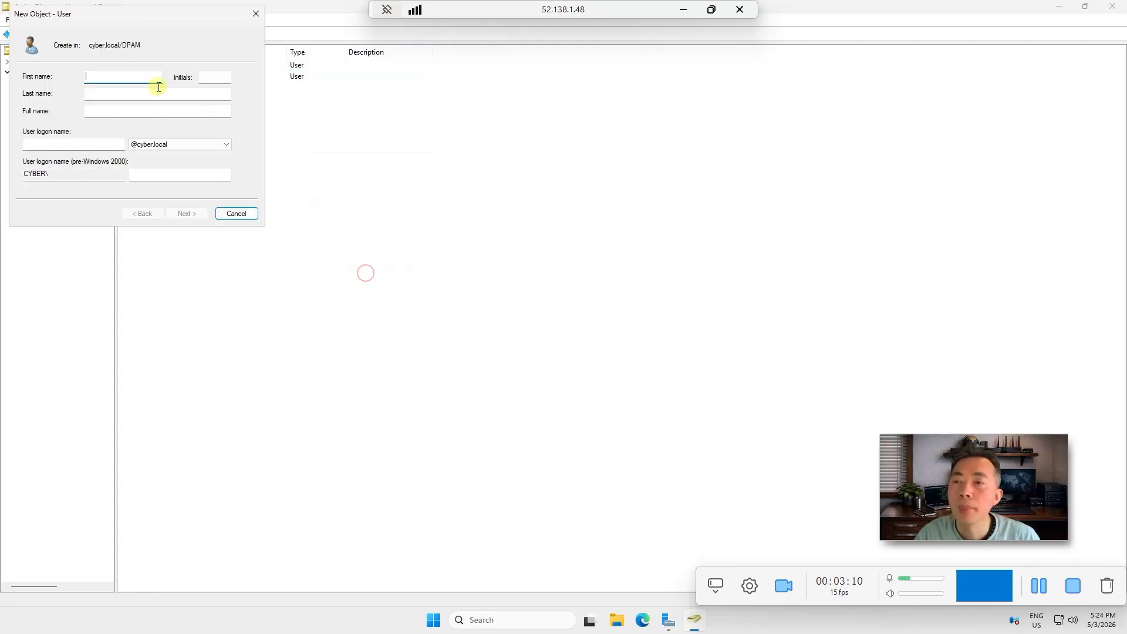
pyautogui.write('VaultDBScheduler')
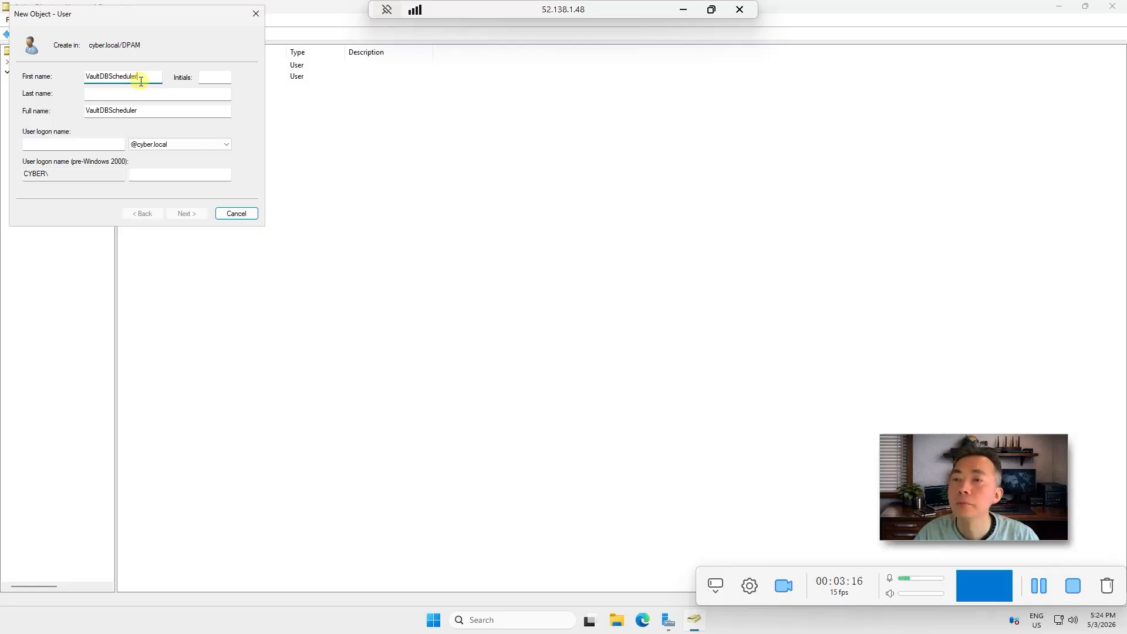
pyautogui.click(94, 143)
pyautogui.write('vaultdbscheduler')
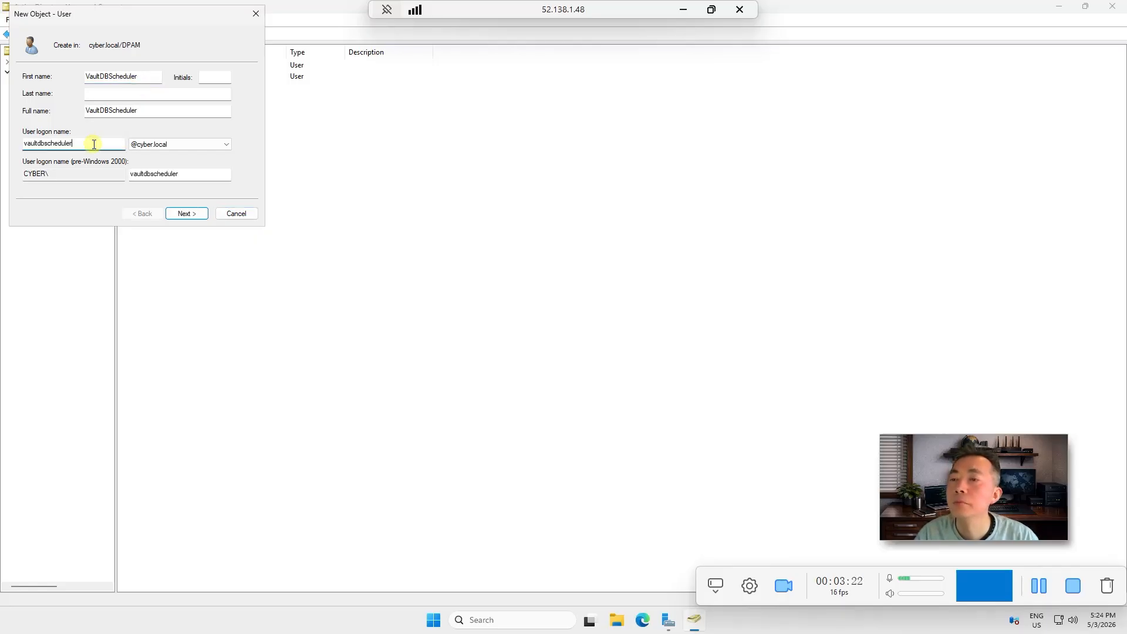
# Give VaultDBScheduler a non-expiring, unchangeable password, finish, and review its group memberships
pyautogui.click(186, 213)
pyautogui.write('•••••••••')
pyautogui.press('Tab')
pyautogui.write('•••••••••')
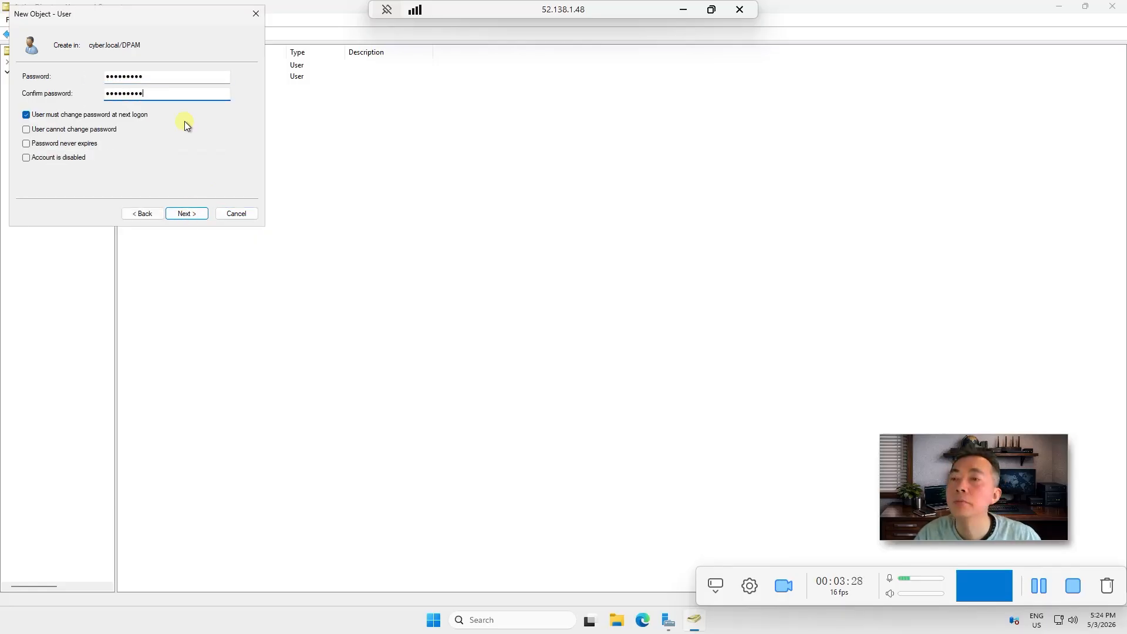
pyautogui.click(117, 115)
pyautogui.click(94, 130)
pyautogui.click(88, 143)
pyautogui.click(188, 213)
pyautogui.click(196, 211)
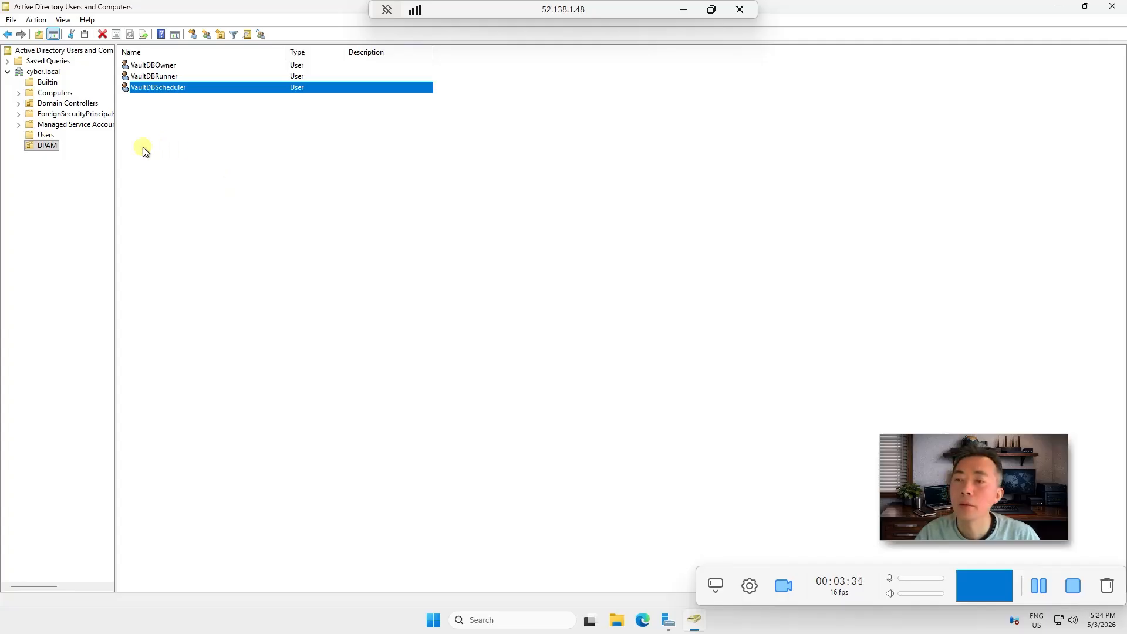
pyautogui.doubleClick(171, 88)
pyautogui.click(479, 192)
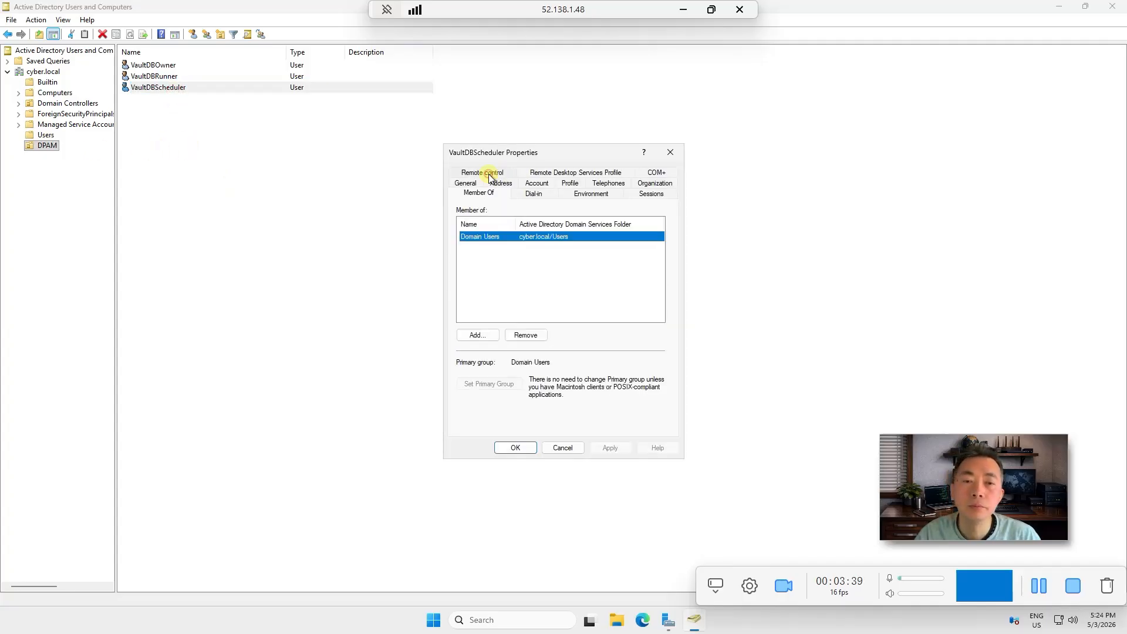
pyautogui.click(563, 448)
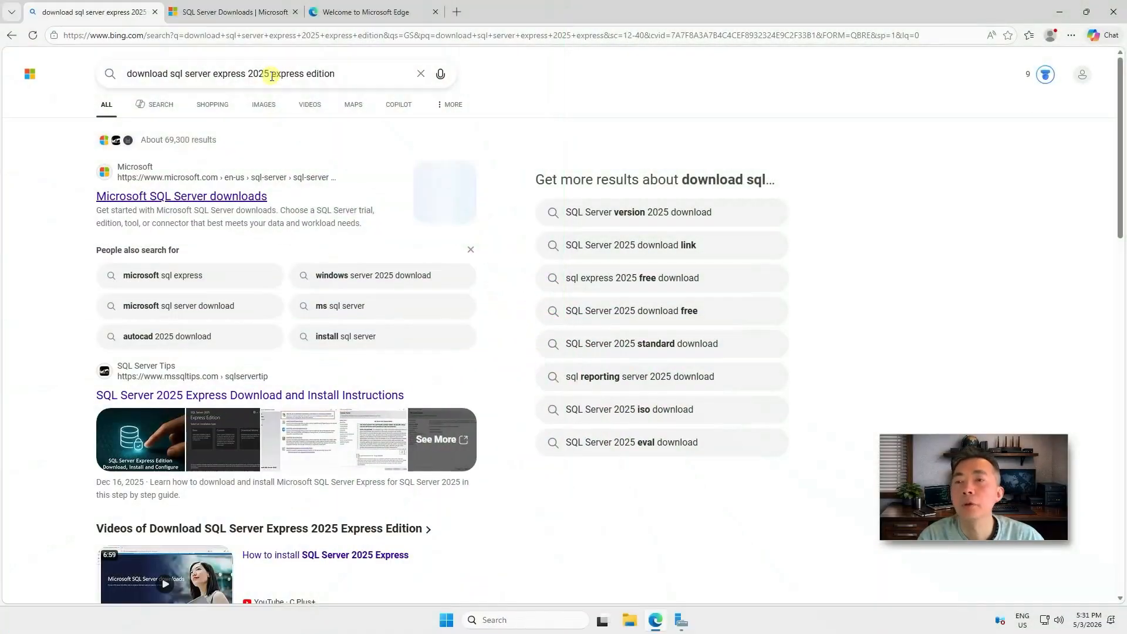
pyautogui.moveTo(170, 73); pyautogui.dragTo(275, 65)
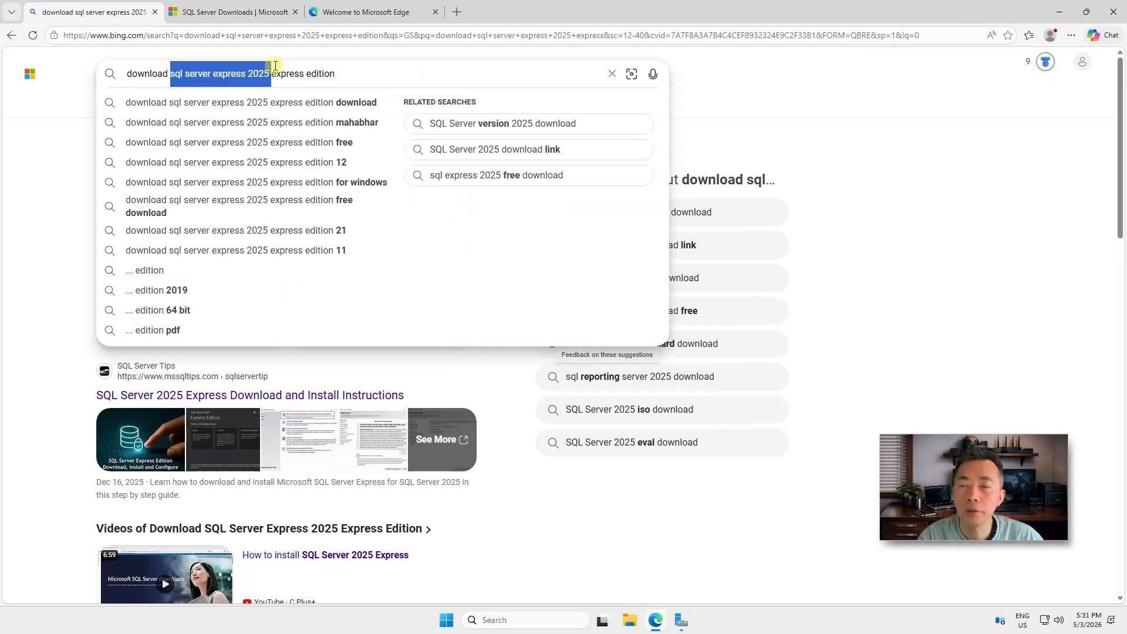
pyautogui.click(273, 73)
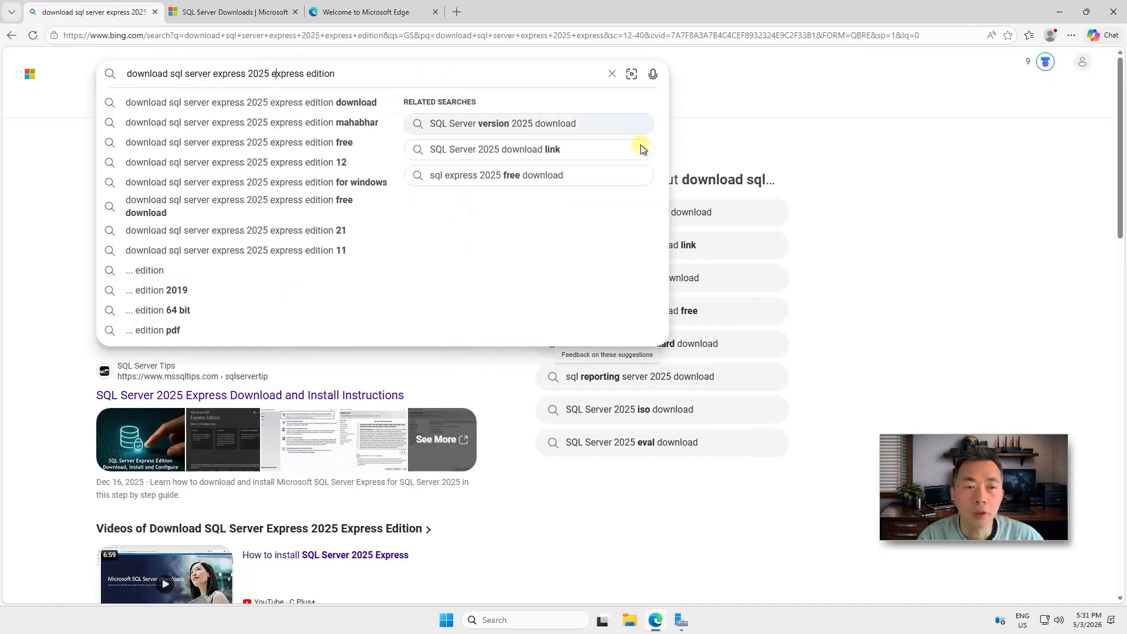
pyautogui.click(740, 130)
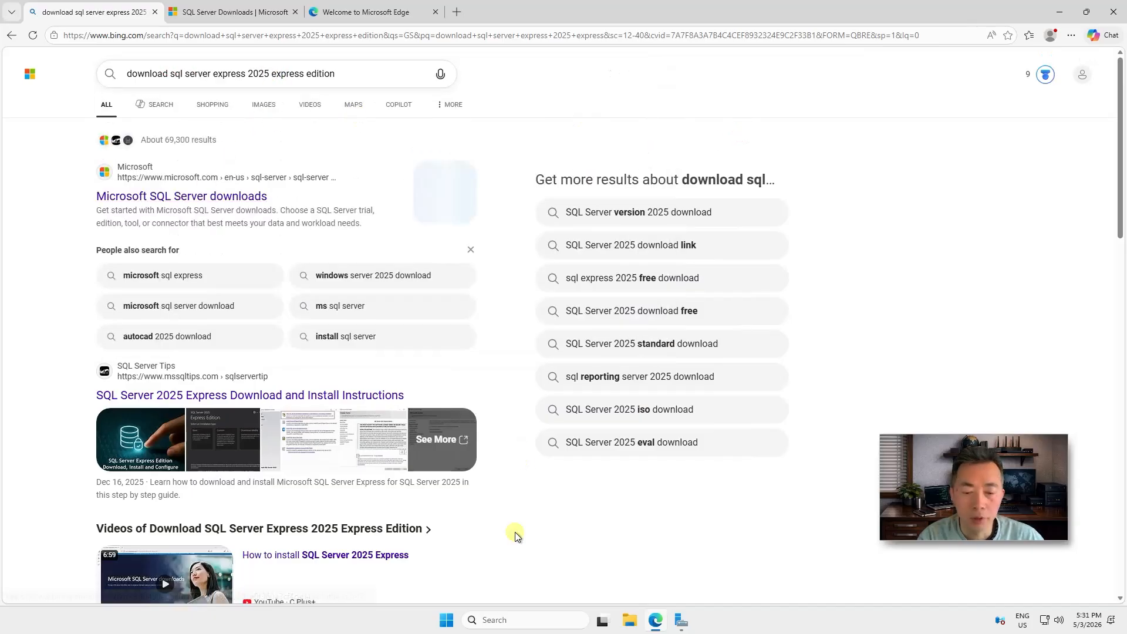
pyautogui.click(446, 620)
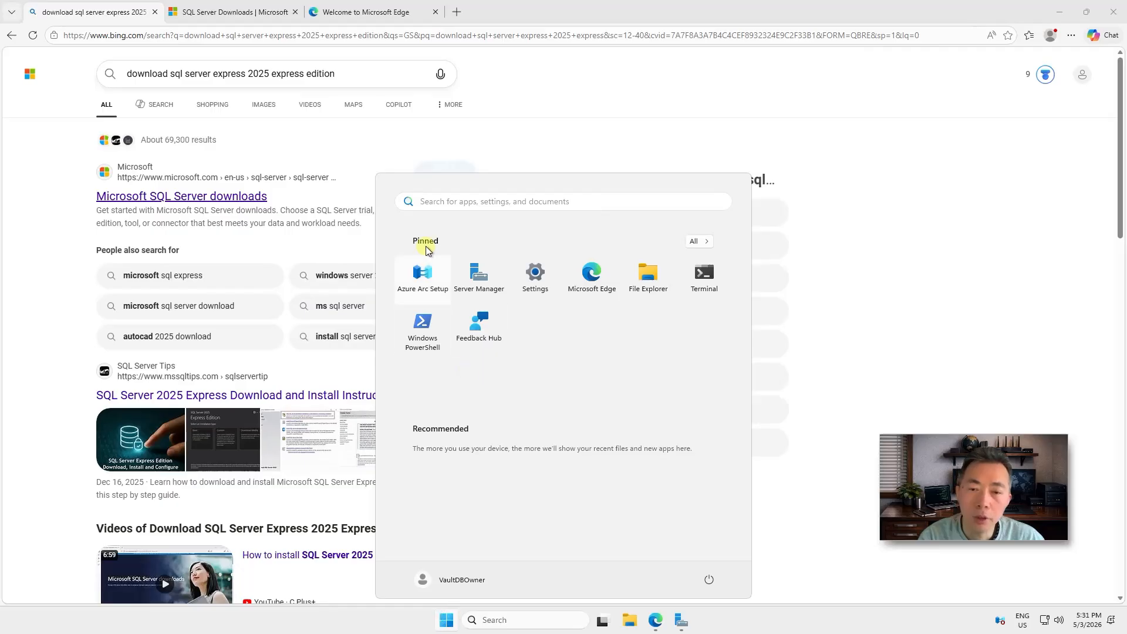
pyautogui.click(464, 579)
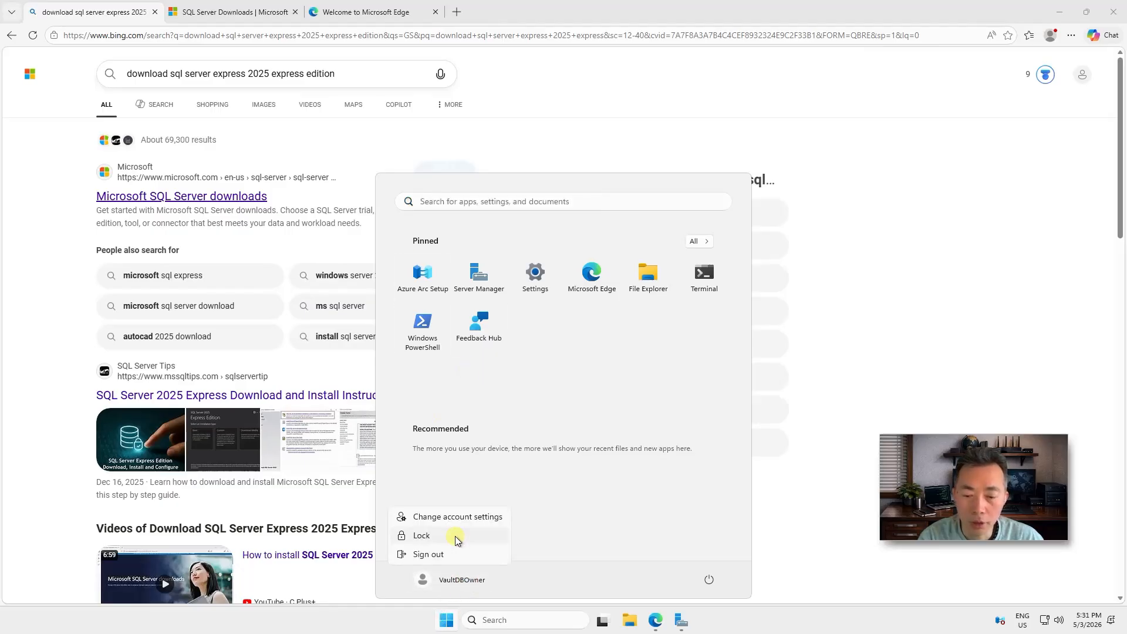
pyautogui.click(455, 518)
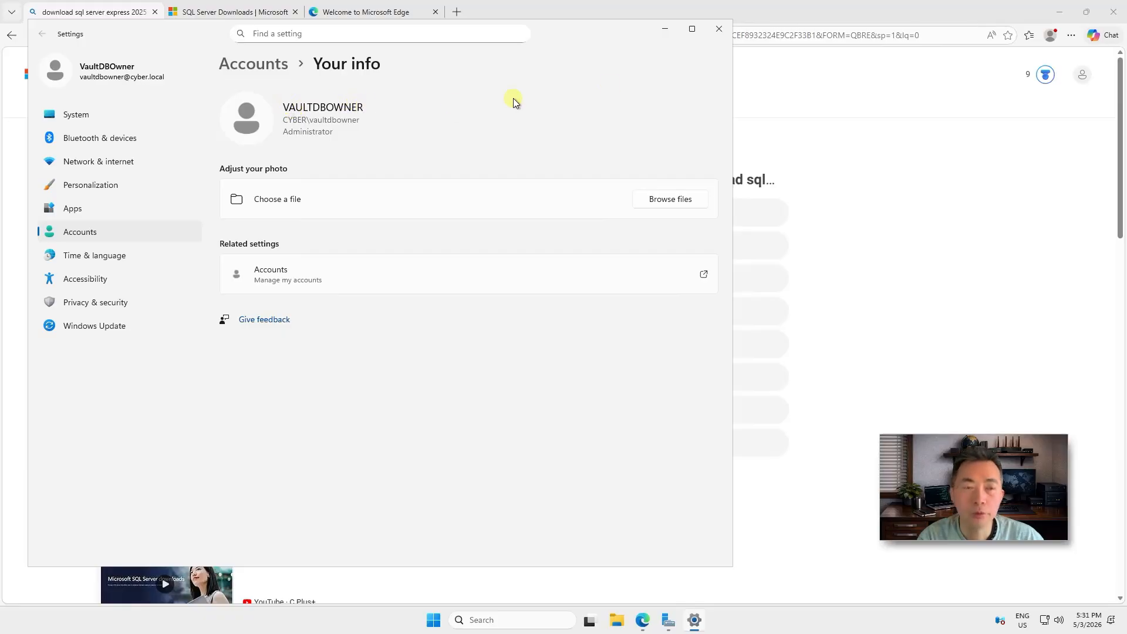
pyautogui.click(719, 28)
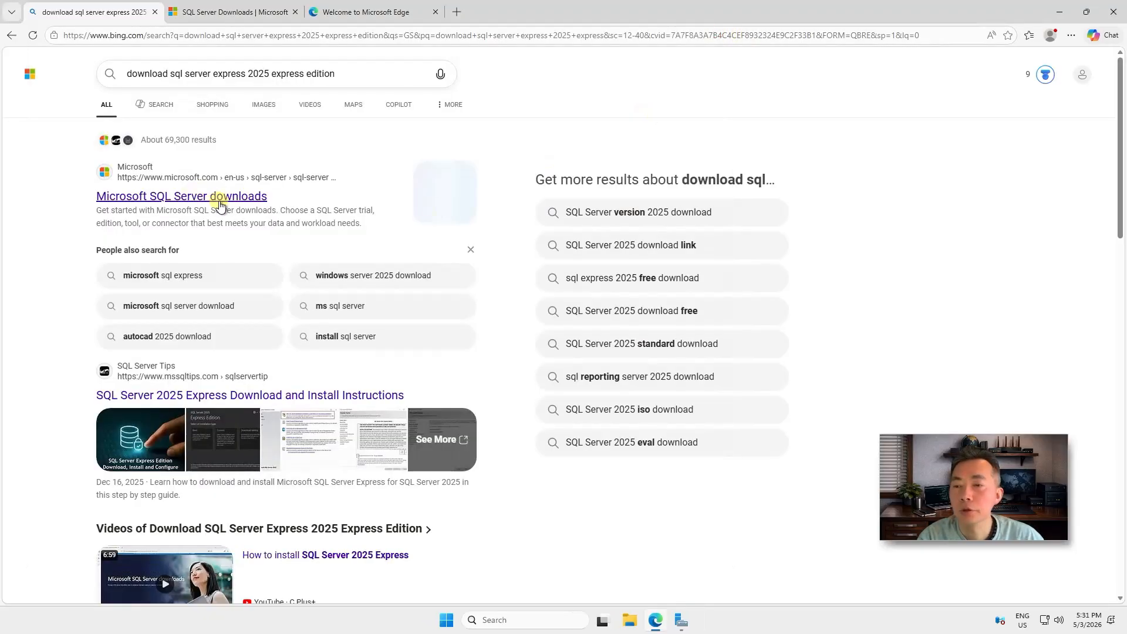
# Download the SQL Server 2025 Express installer and run it with administrator approval
pyautogui.click(209, 15)
pyautogui.scroll(-4, 458, 350)
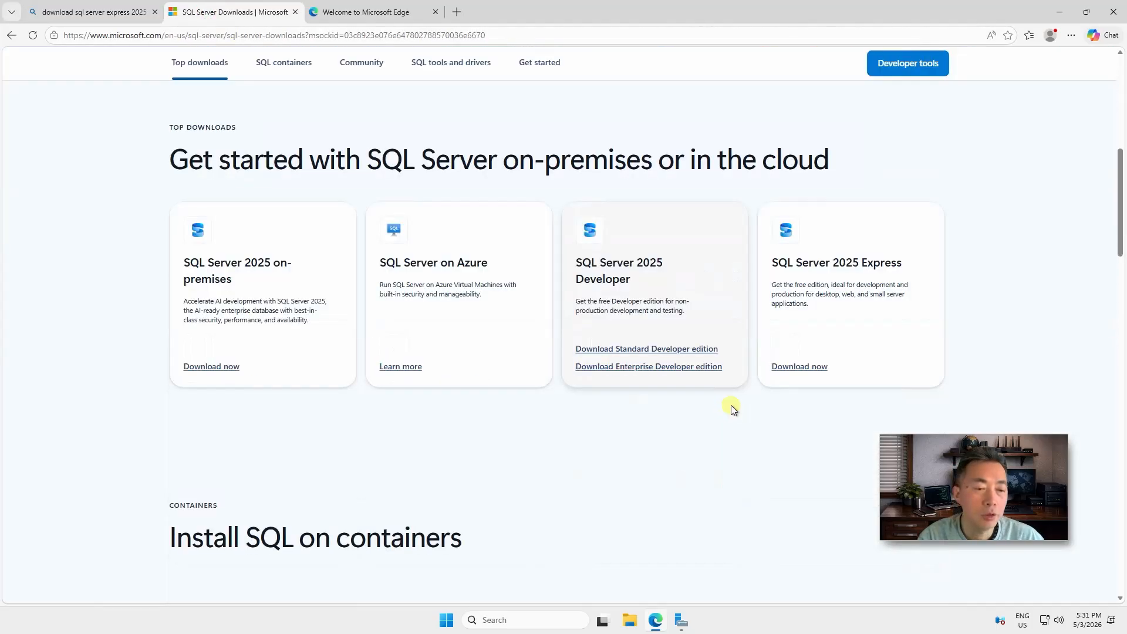
pyautogui.click(795, 367)
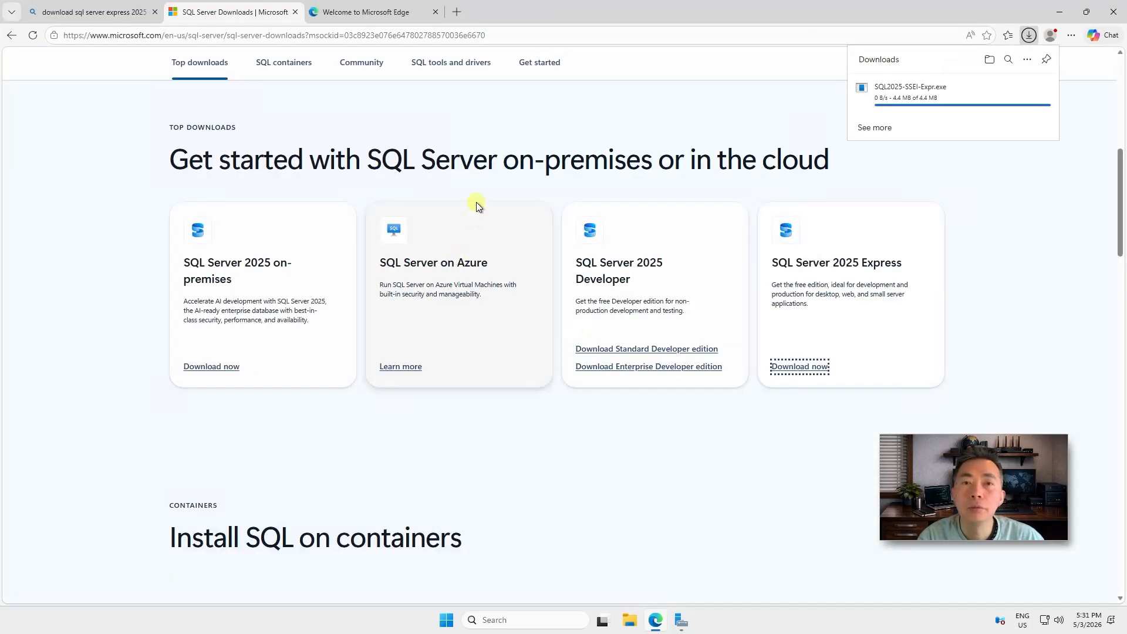
pyautogui.click(884, 97)
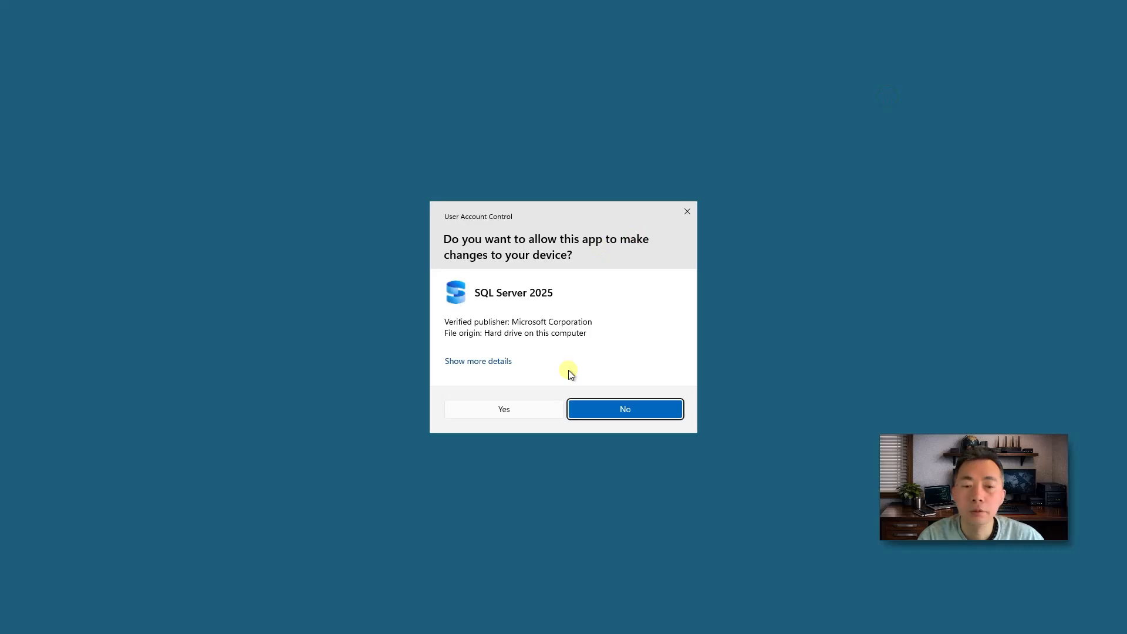
pyautogui.click(533, 408)
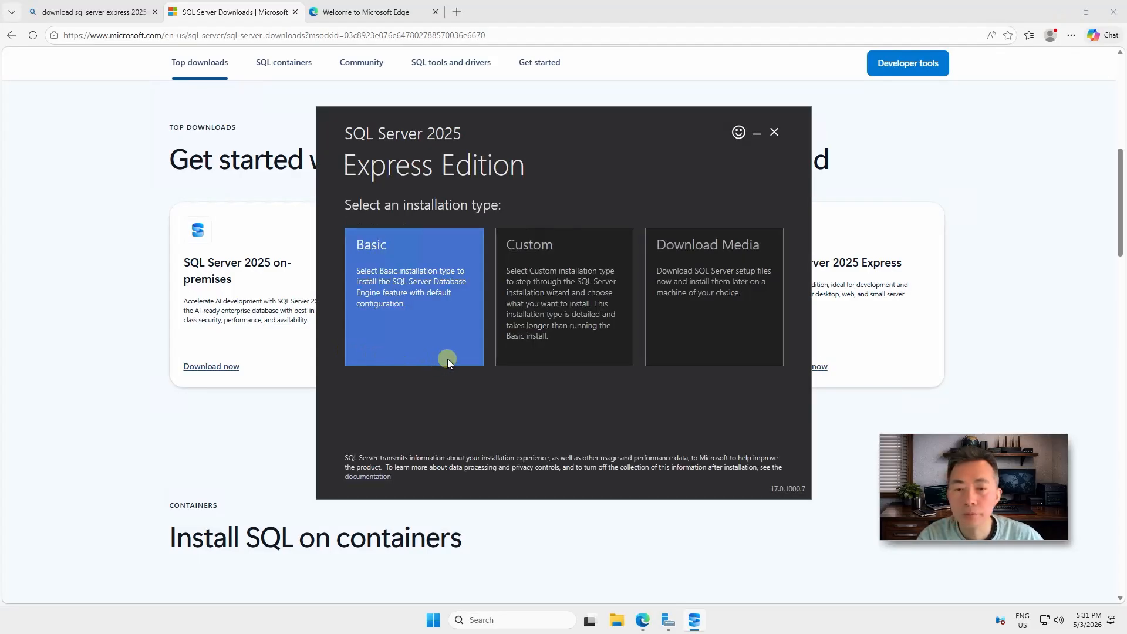
# Run a Basic installation, accepting the license terms, at the default location
pyautogui.click(427, 304)
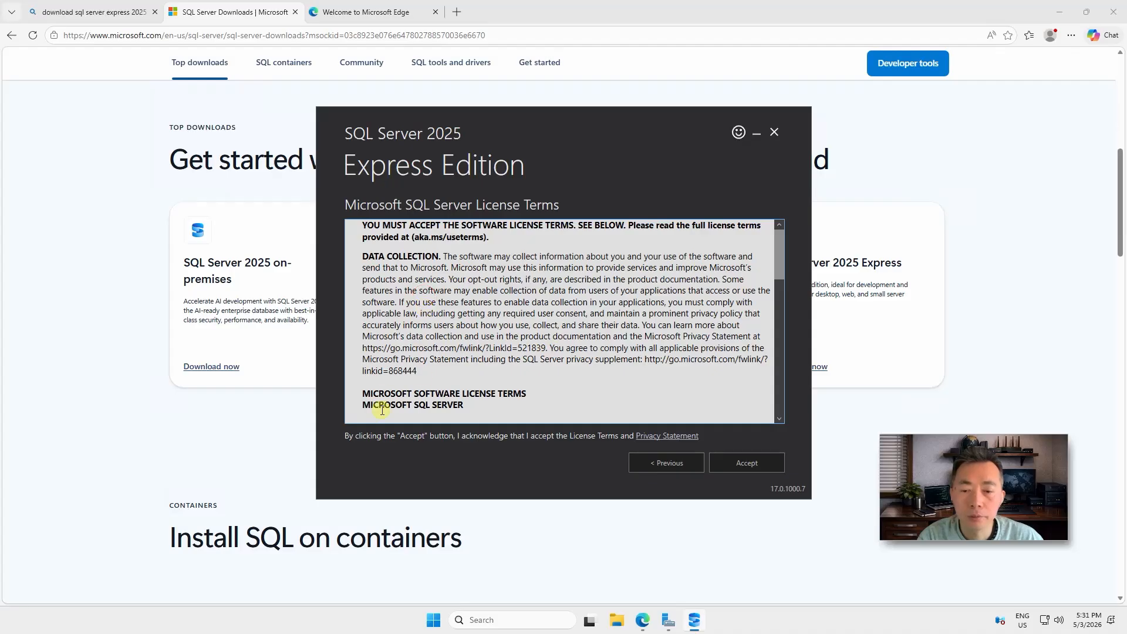
pyautogui.click(725, 462)
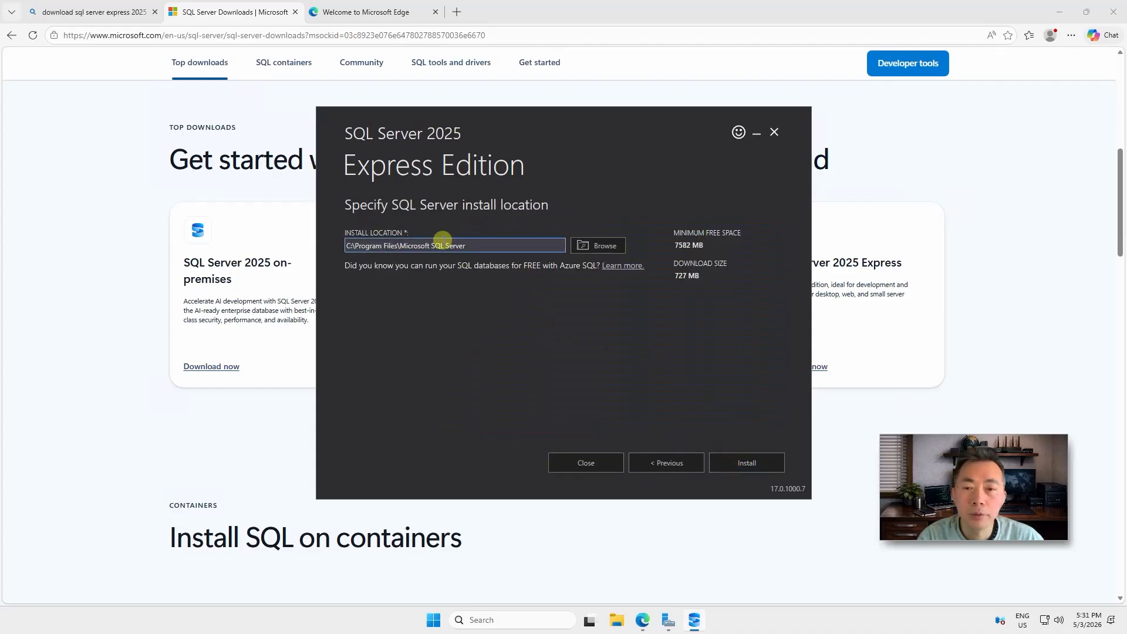
pyautogui.click(747, 468)
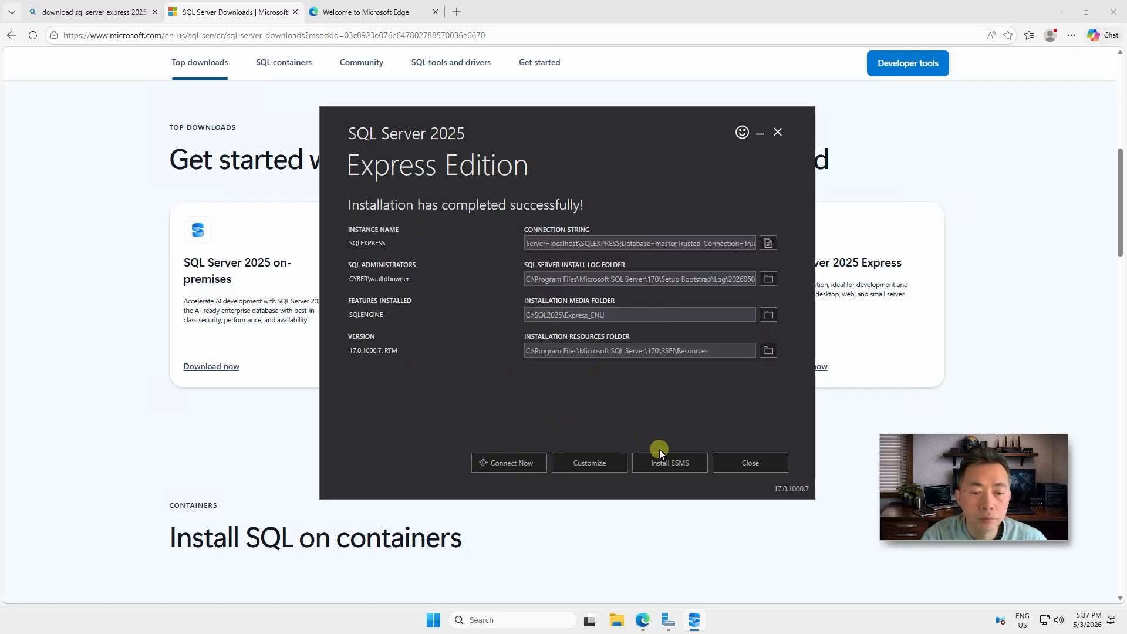
# Test the new instance with SQLCMD, then start custom setup and accept the license terms
pyautogui.click(534, 464)
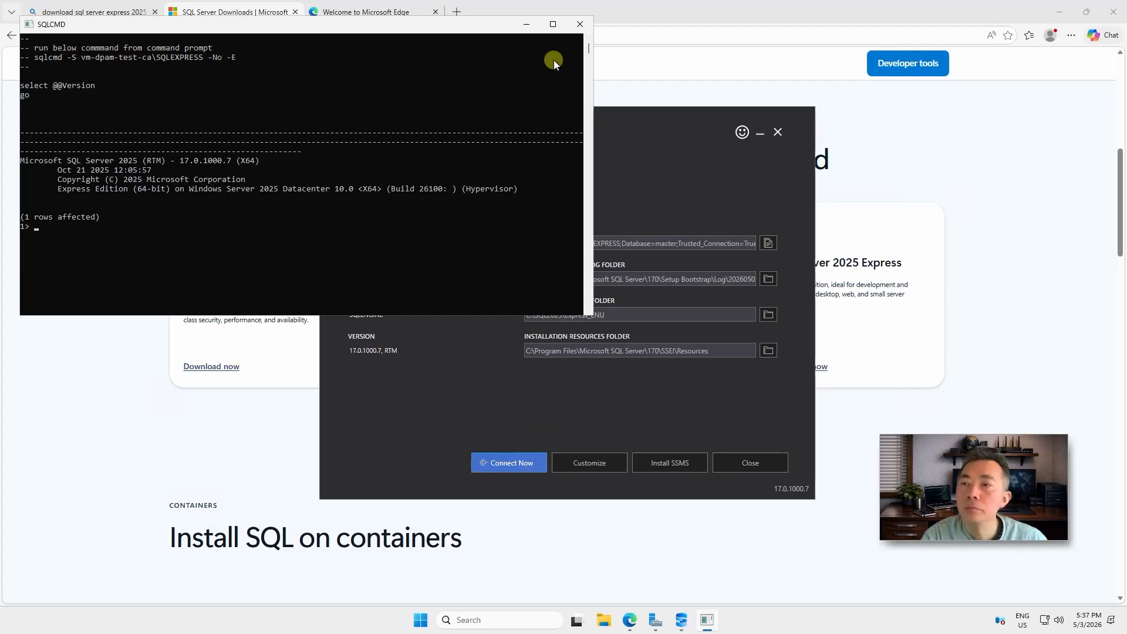
pyautogui.click(580, 24)
pyautogui.click(589, 463)
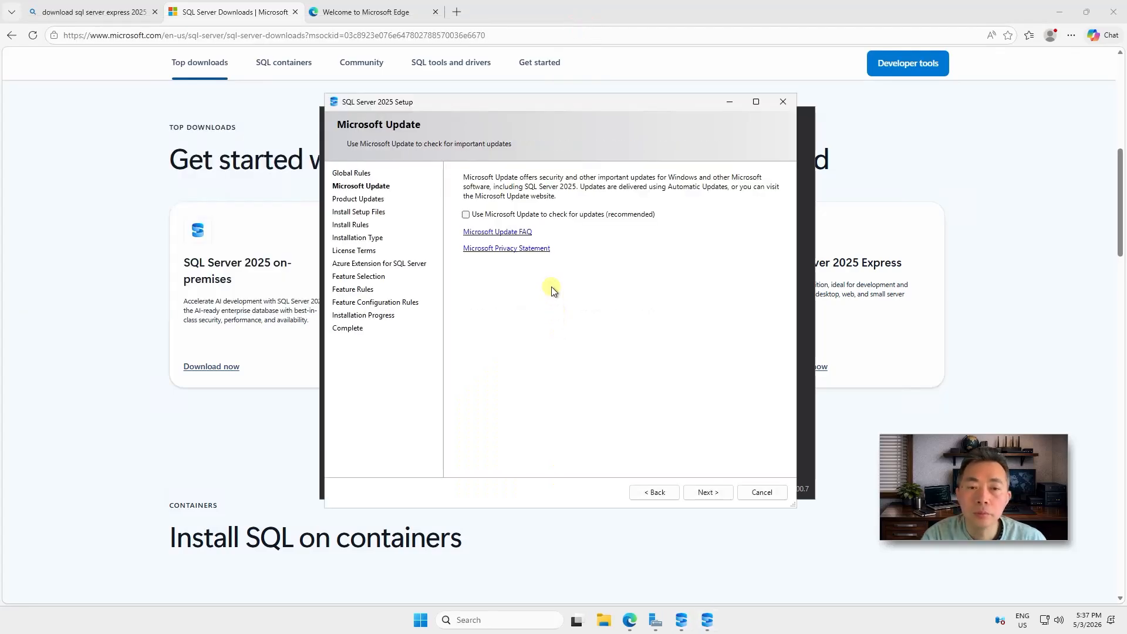
pyautogui.click(723, 494)
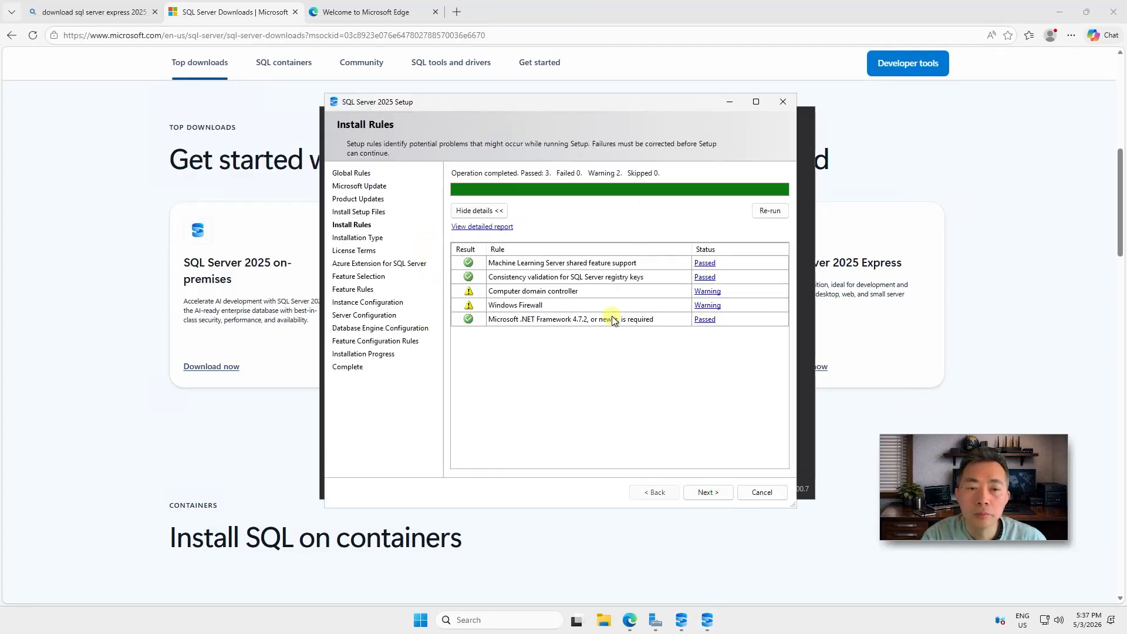
pyautogui.click(706, 491)
pyautogui.click(707, 493)
pyautogui.click(495, 402)
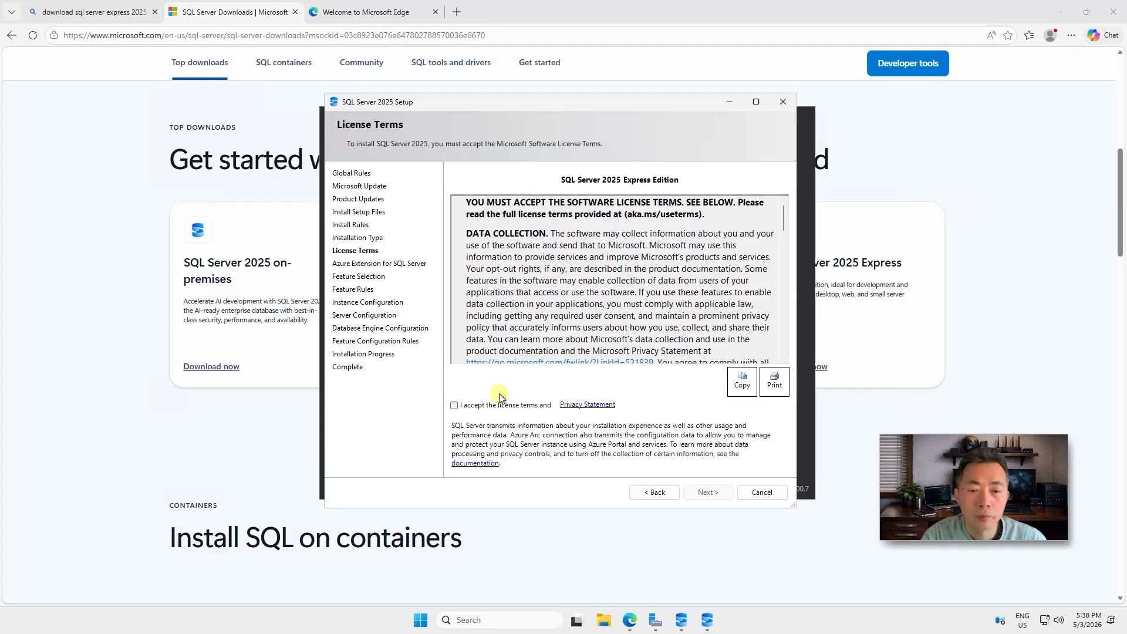
pyautogui.click(709, 493)
# Turn off the Azure Extension for SQL Server and keep the default feature selection
pyautogui.click(710, 494)
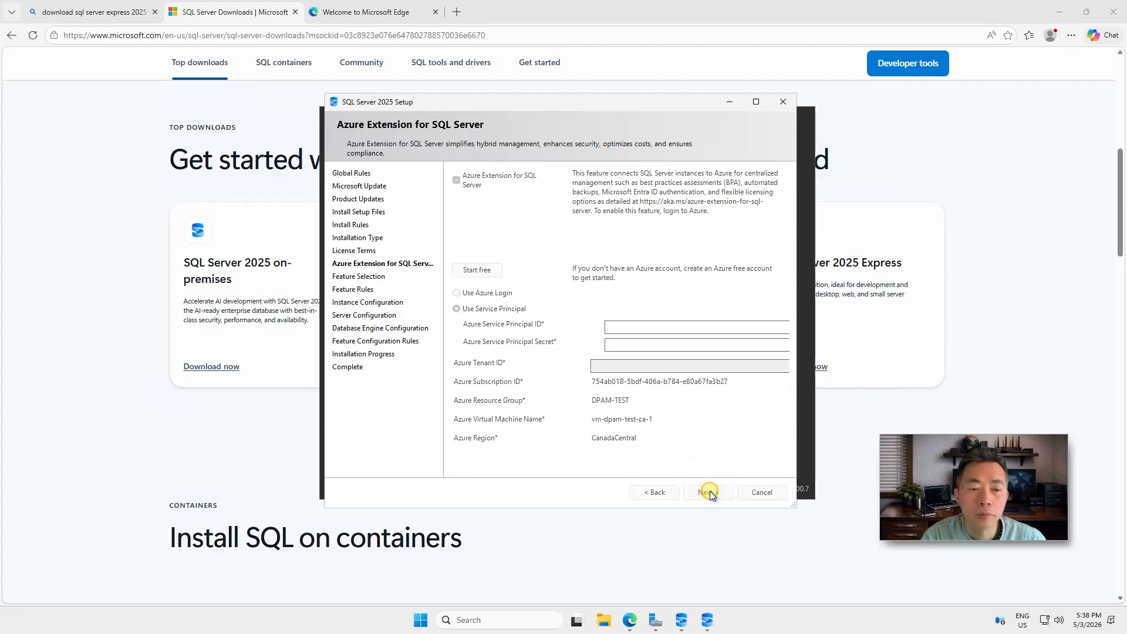
pyautogui.click(675, 380)
pyautogui.click(477, 183)
pyautogui.click(708, 492)
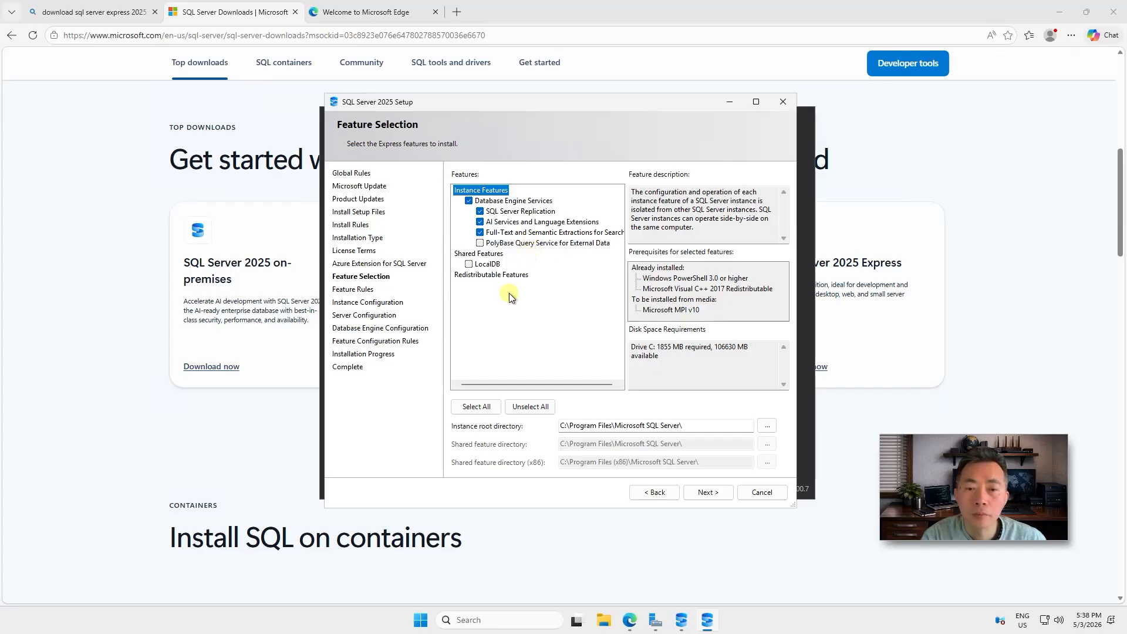
pyautogui.click(708, 492)
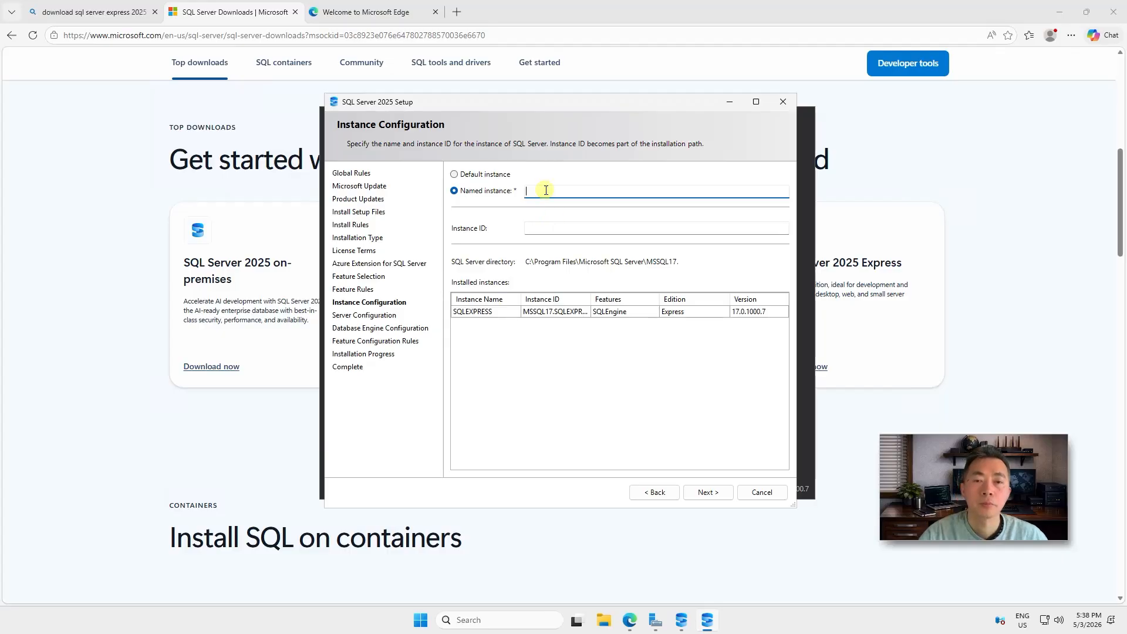
# Use a default instance with mixed-mode authentication and an sa password, then run the installation
pyautogui.click(495, 174)
pyautogui.click(708, 493)
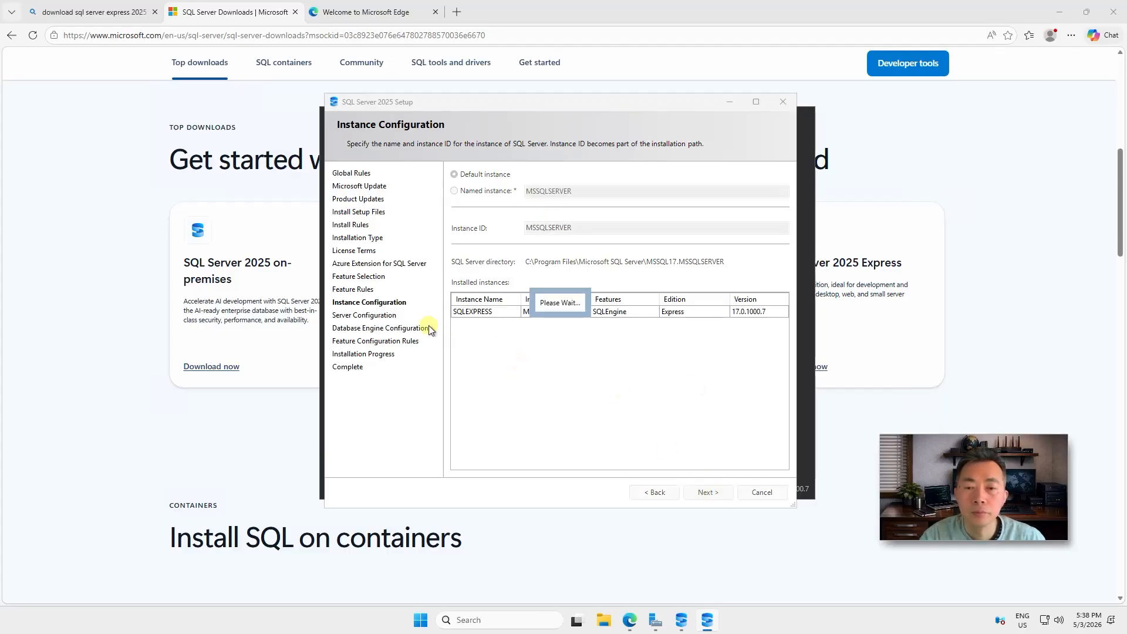
pyautogui.click(705, 496)
pyautogui.click(524, 250)
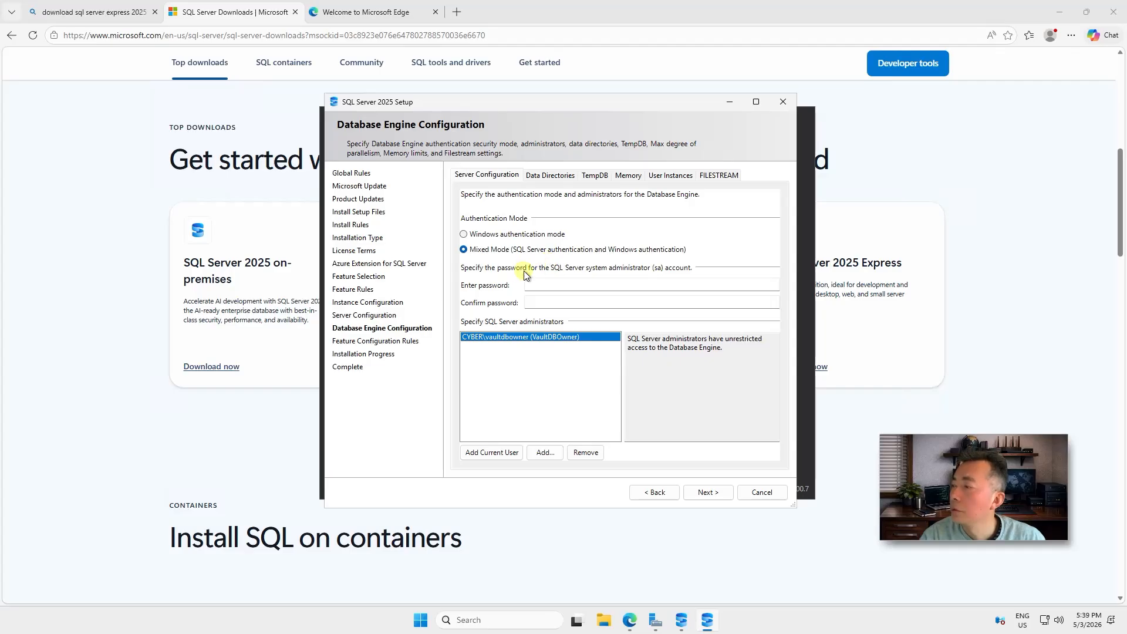
pyautogui.click(596, 286)
pyautogui.write('•••••')
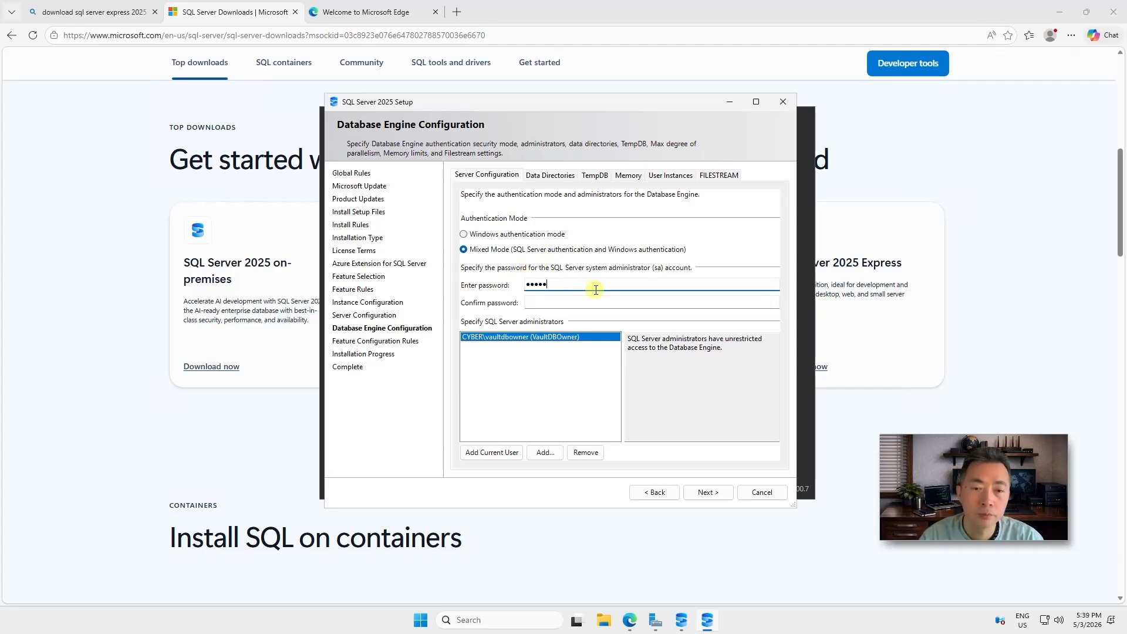
pyautogui.write('••••')
pyautogui.press('Tab')
pyautogui.write('•••••••••')
pyautogui.click(698, 495)
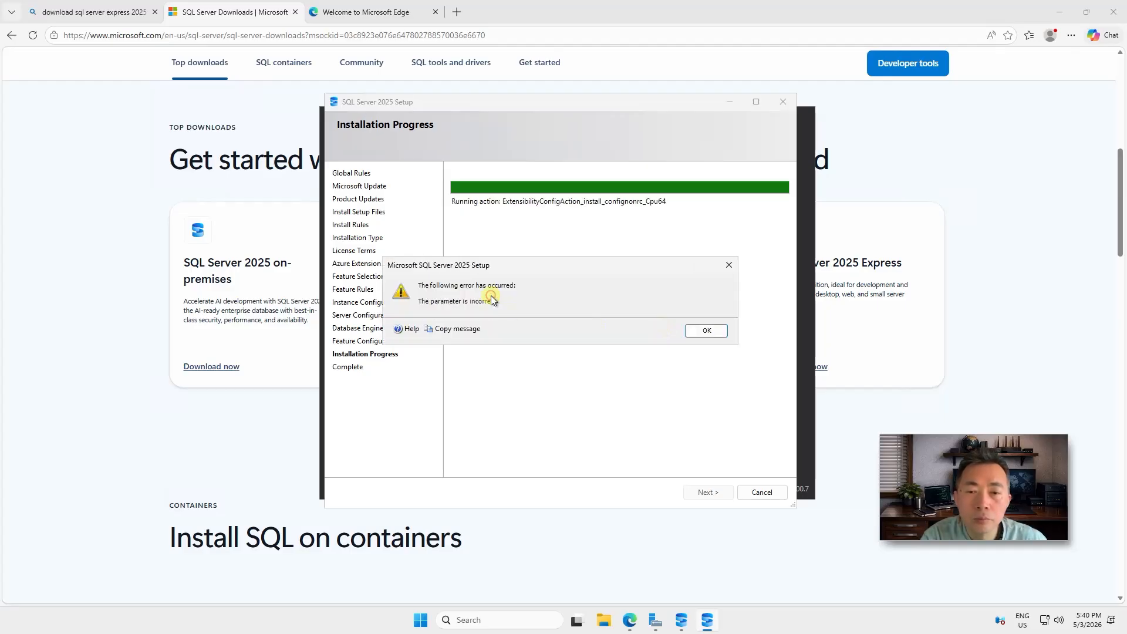
# Dismiss the 'parameter is incorrect' error, review the AI Services and Language Extensions failures, and close setup
pyautogui.click(693, 333)
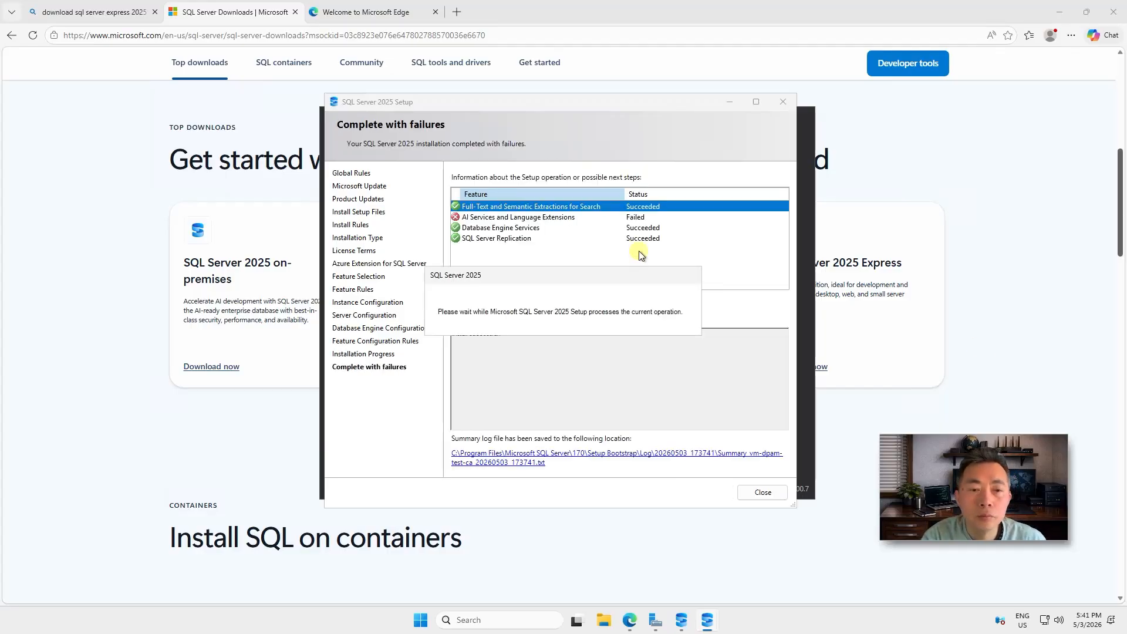
pyautogui.click(579, 218)
pyautogui.scroll(-1, 582, 362)
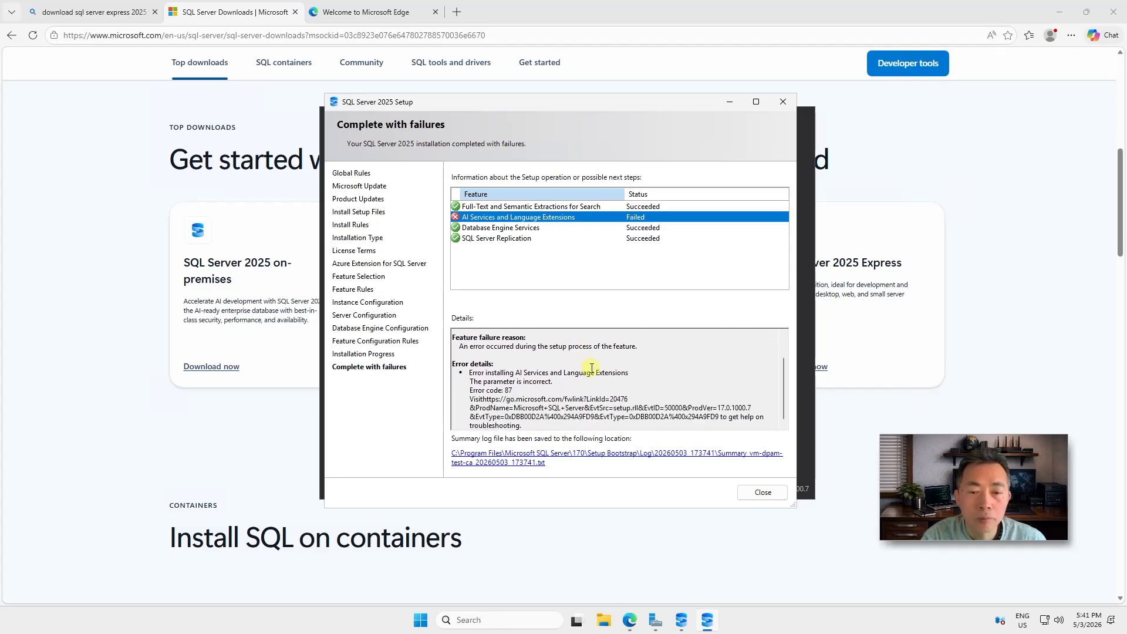
pyautogui.scroll(1, 599, 360)
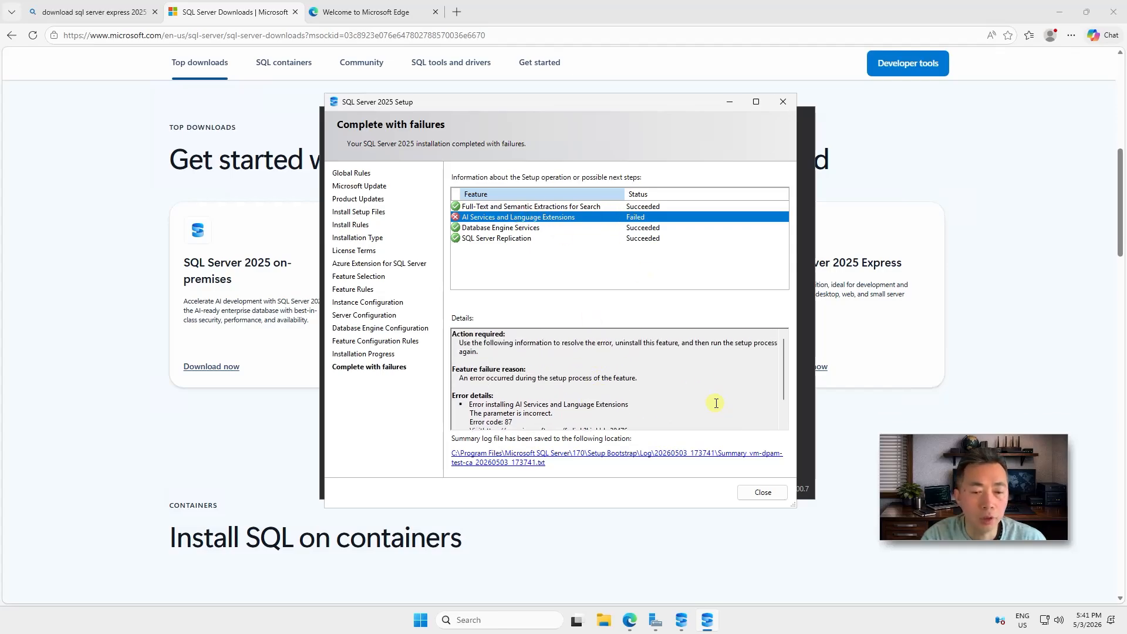
pyautogui.click(774, 493)
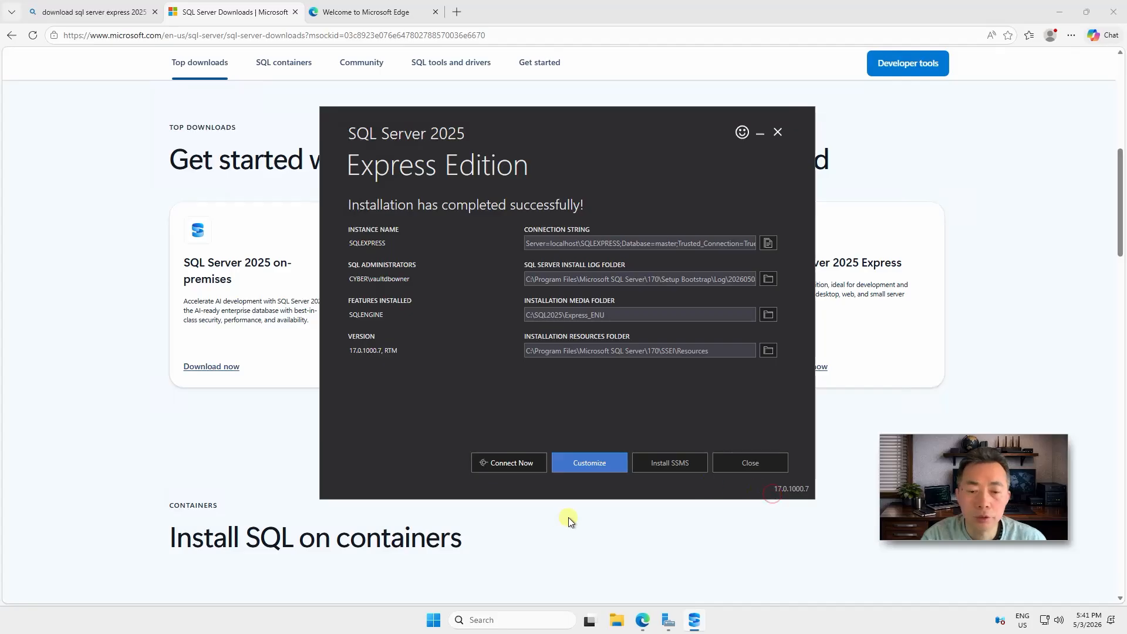
pyautogui.click(740, 462)
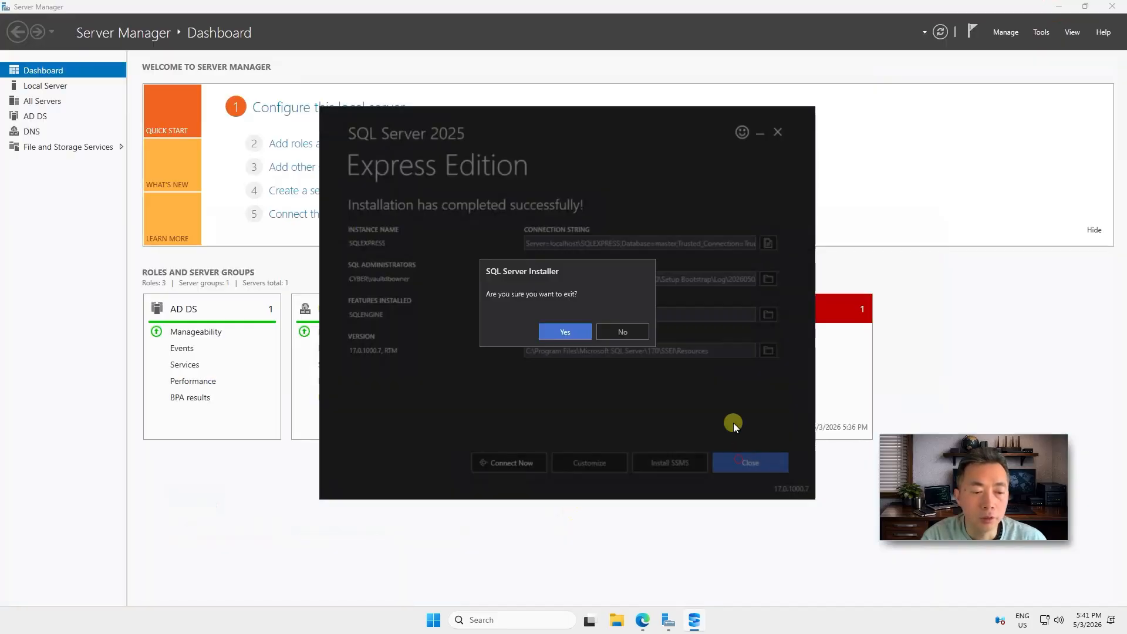
# Exit the Express installer and launch SQL Server 2025 Configuration Manager
pyautogui.click(584, 336)
pyautogui.click(446, 620)
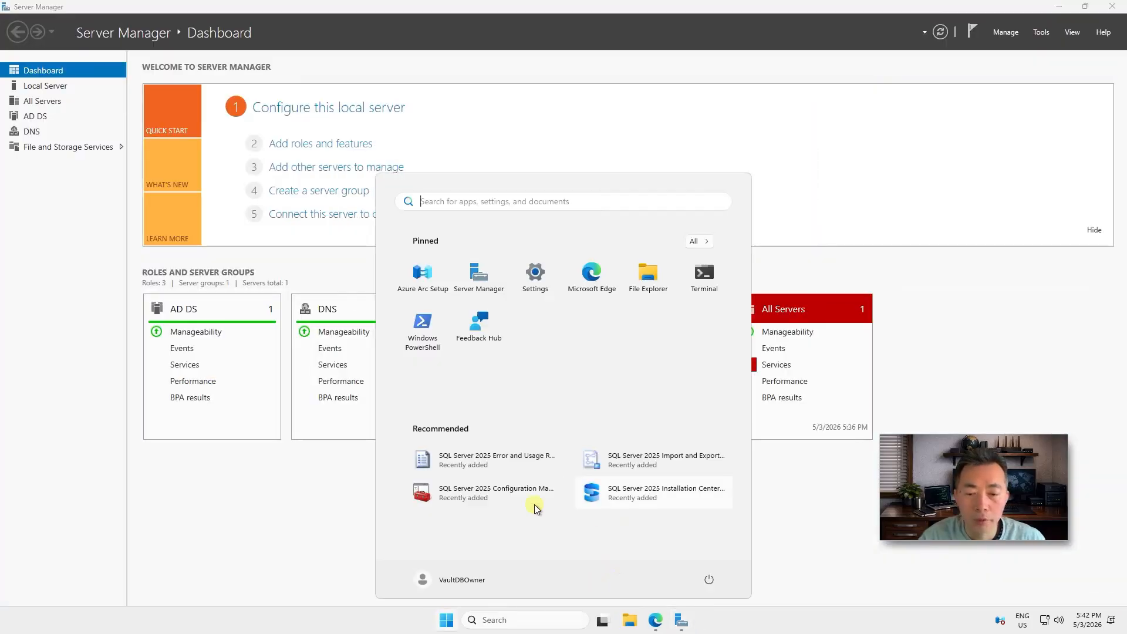
pyautogui.click(496, 489)
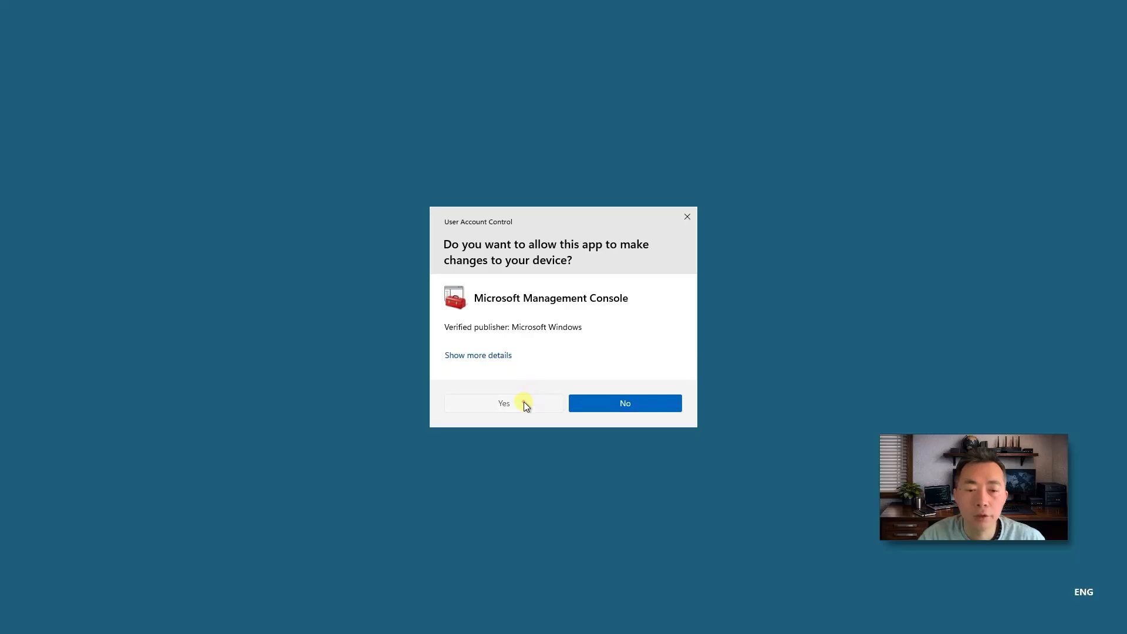
pyautogui.click(523, 401)
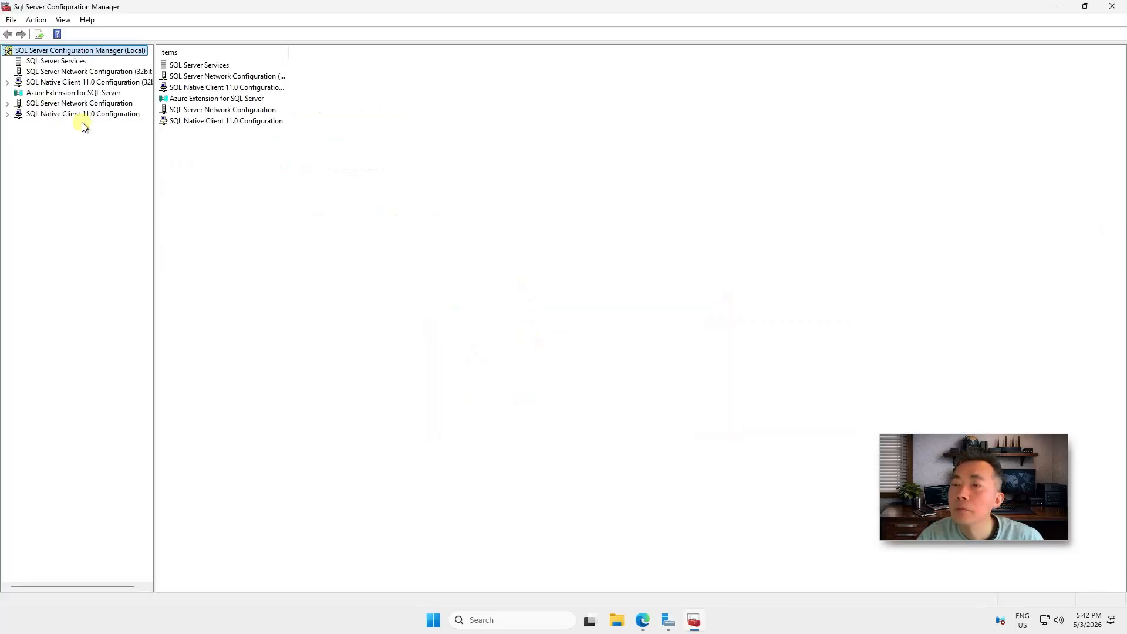
# Review the network protocols for SQLEXPRESS and MSSQLSERVER and the SQLEXPRESS protocol properties
pyautogui.doubleClick(76, 104)
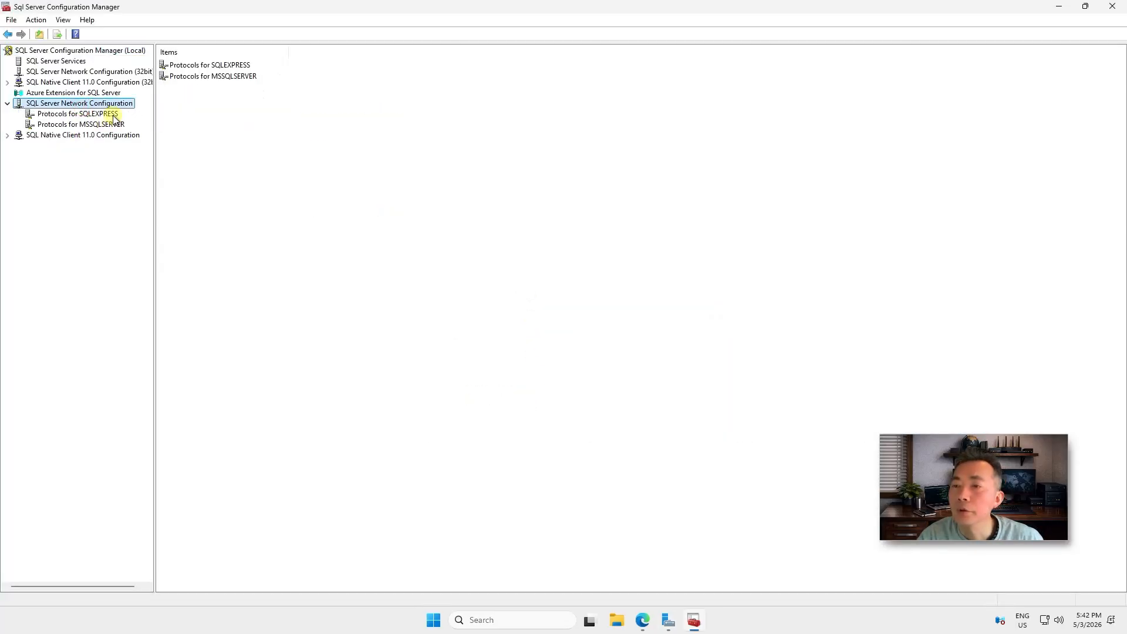
pyautogui.click(111, 115)
pyautogui.click(112, 127)
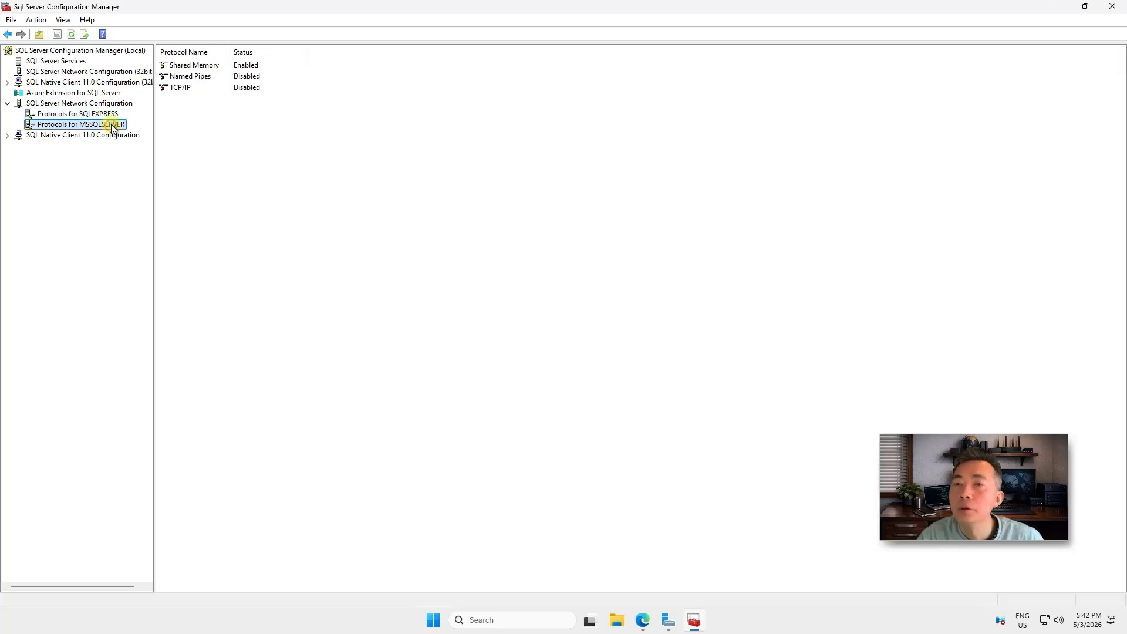
pyautogui.click(111, 117)
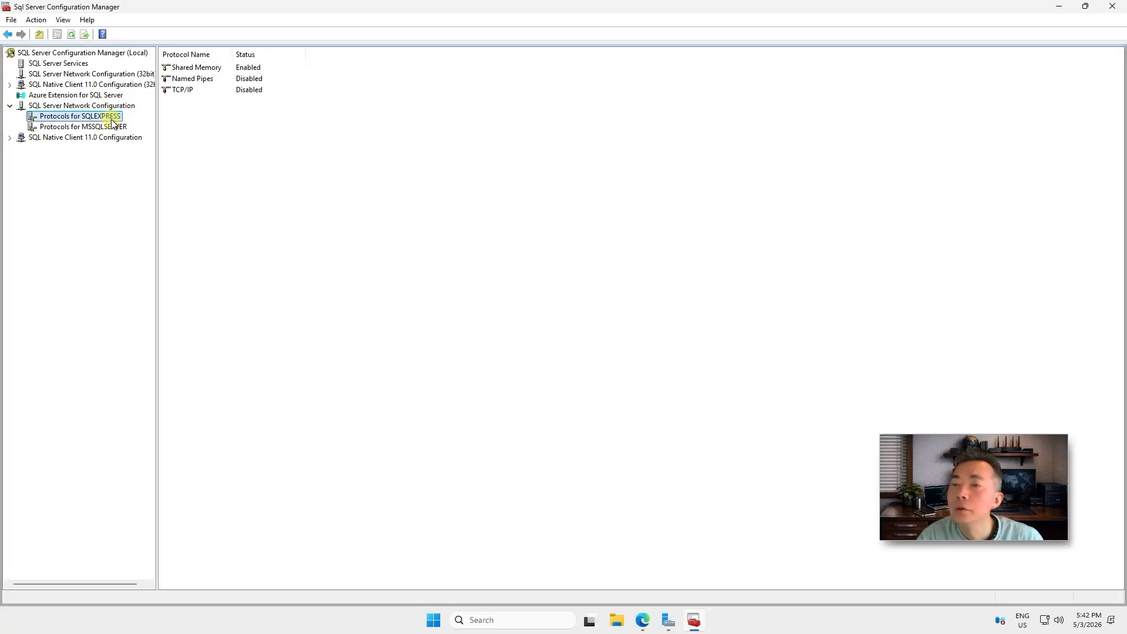
pyautogui.rightClick(112, 120)
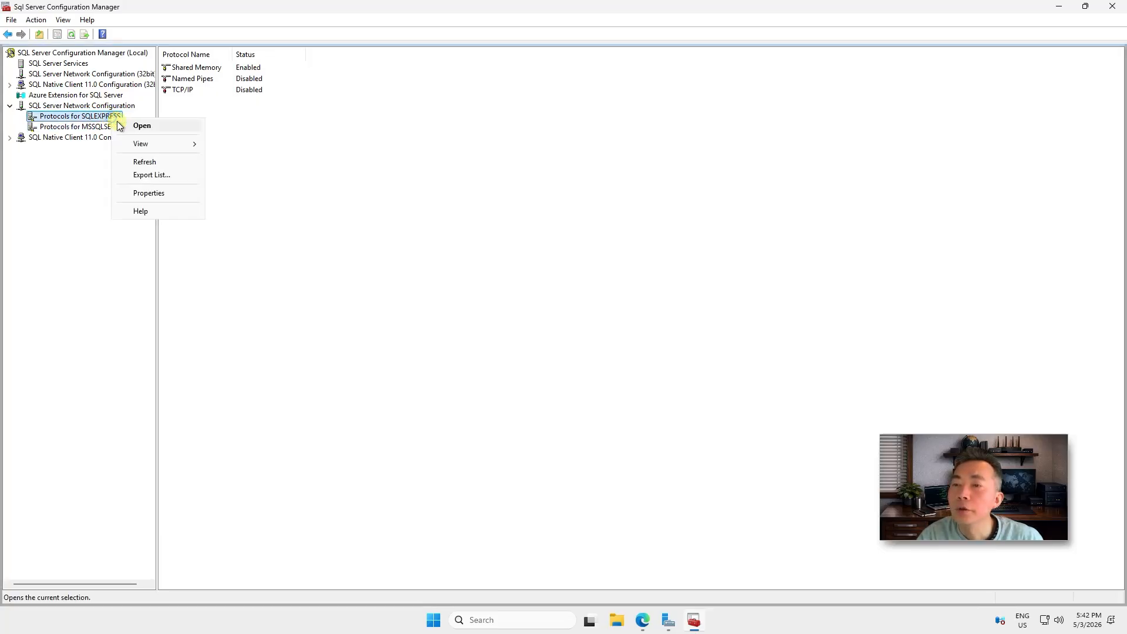
pyautogui.click(175, 192)
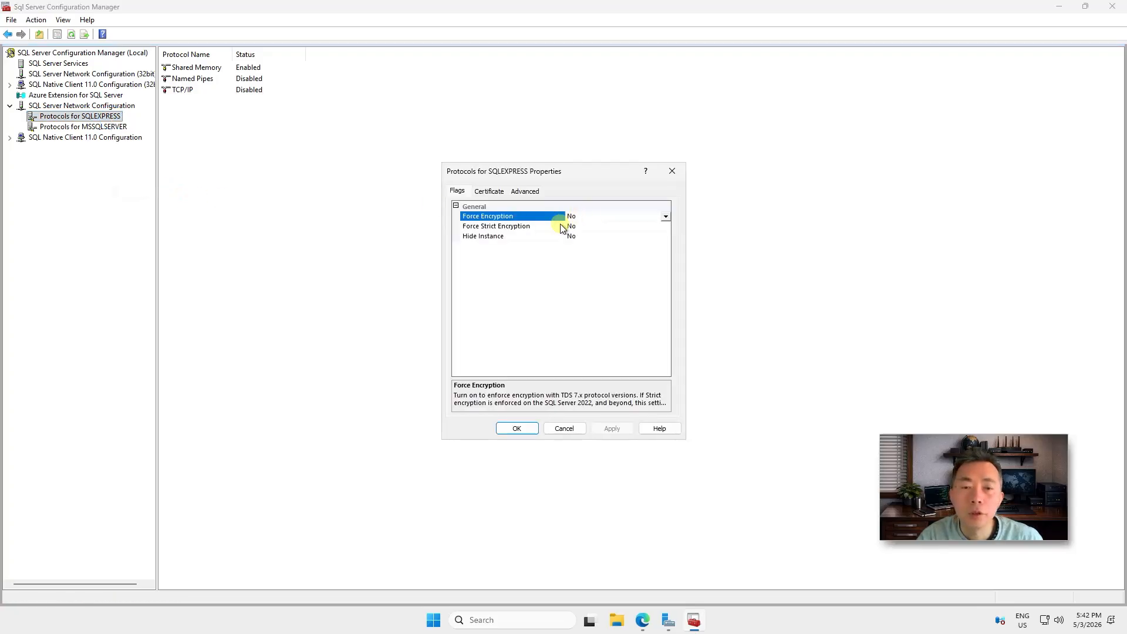
pyautogui.click(564, 428)
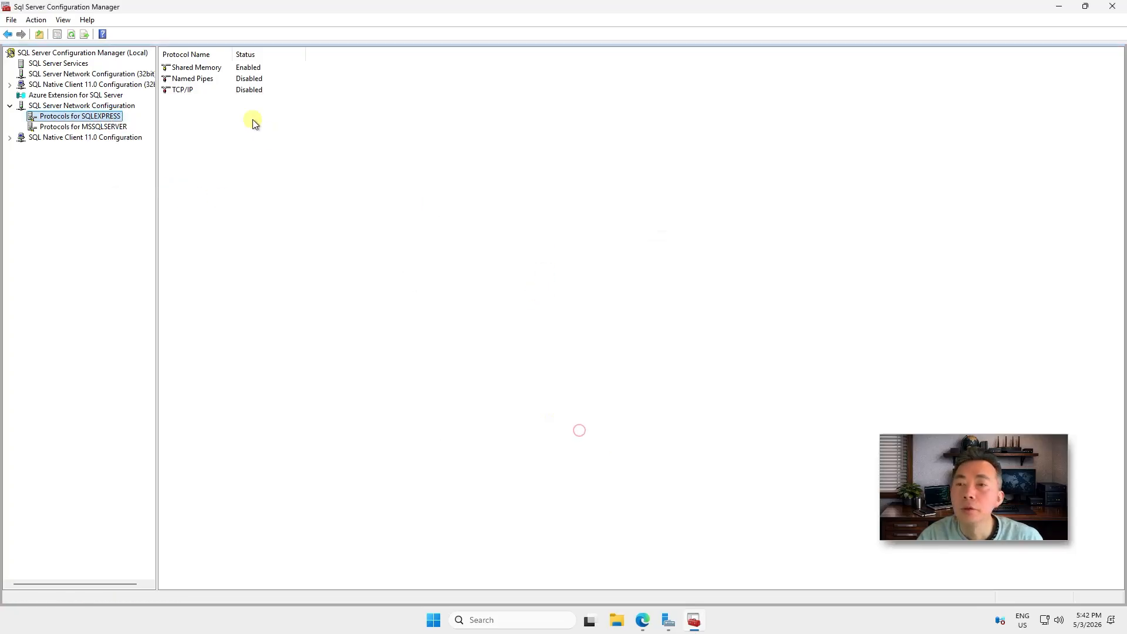
# Set TCP/IP Enabled to Yes for SQLEXPRESS and apply the change
pyautogui.doubleClick(194, 90)
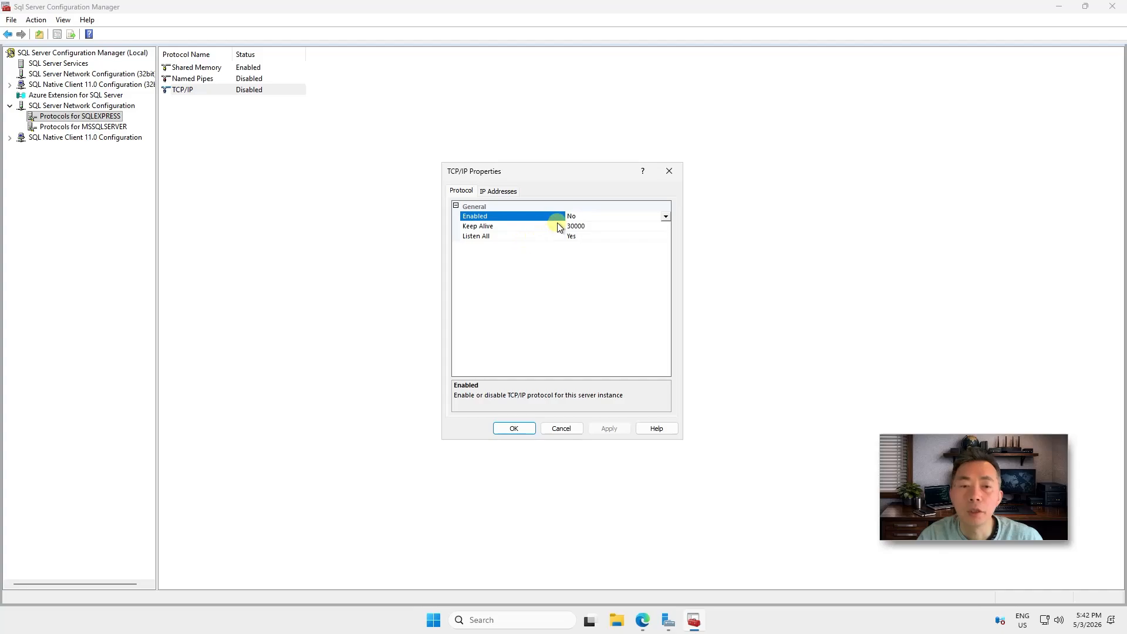
pyautogui.click(649, 217)
pyautogui.click(648, 227)
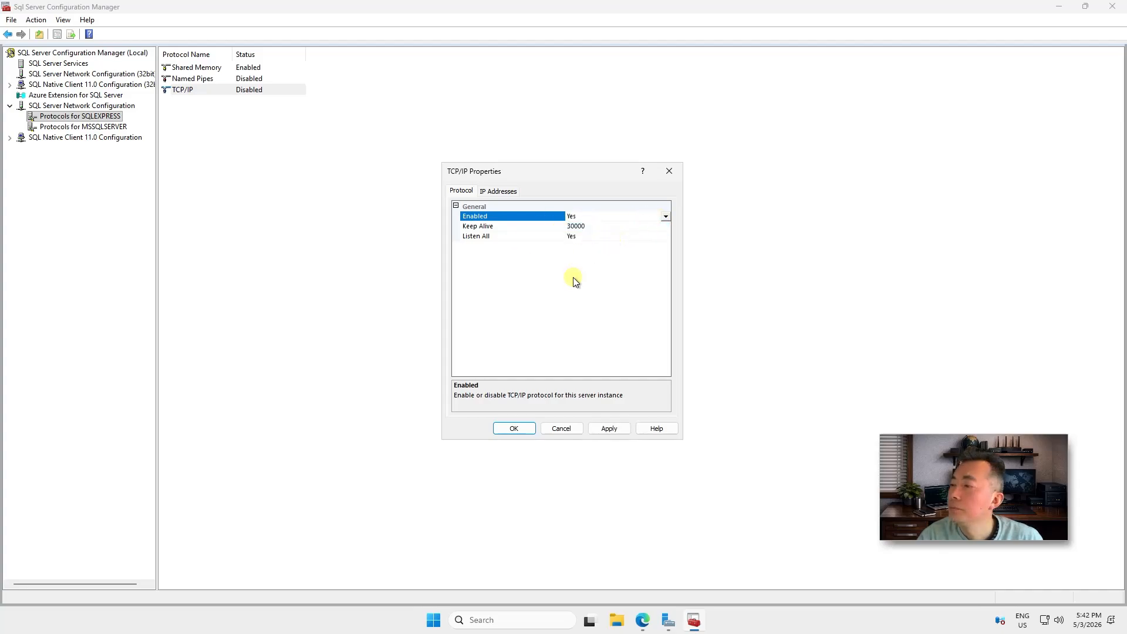
pyautogui.click(618, 428)
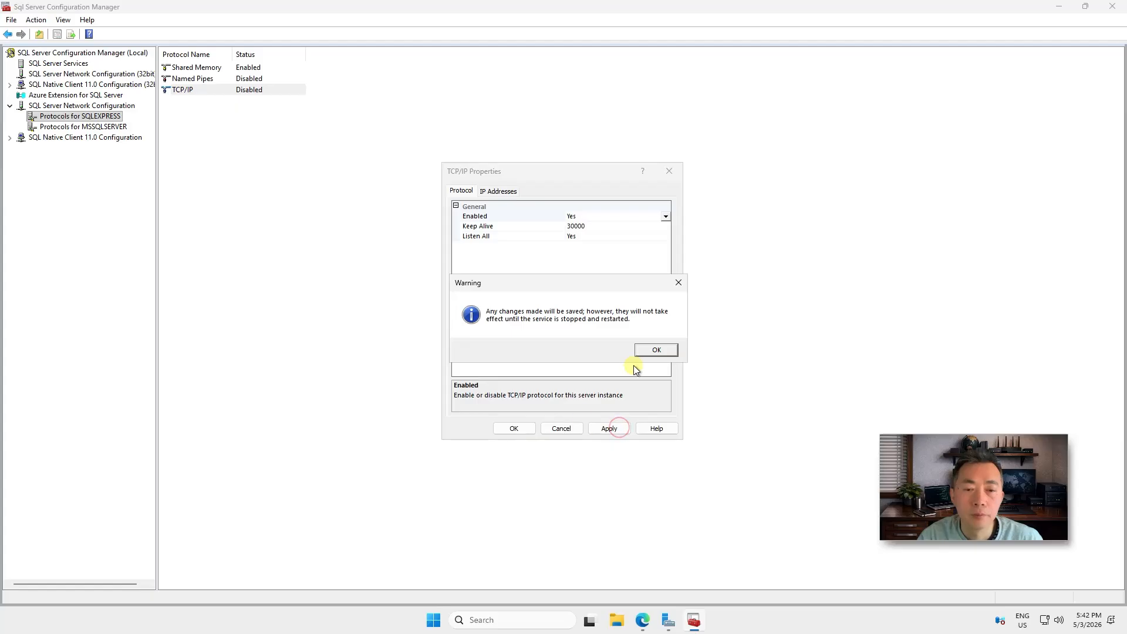
pyautogui.click(656, 349)
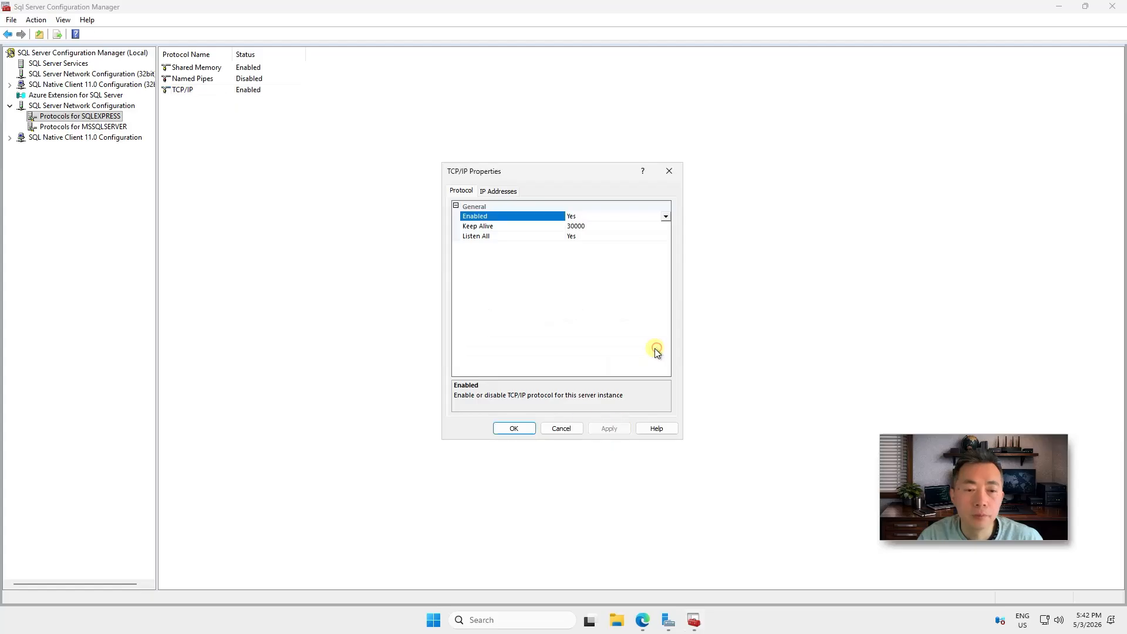
pyautogui.click(528, 428)
# Show the SQL Server Services list with a wider Name column
pyautogui.click(64, 64)
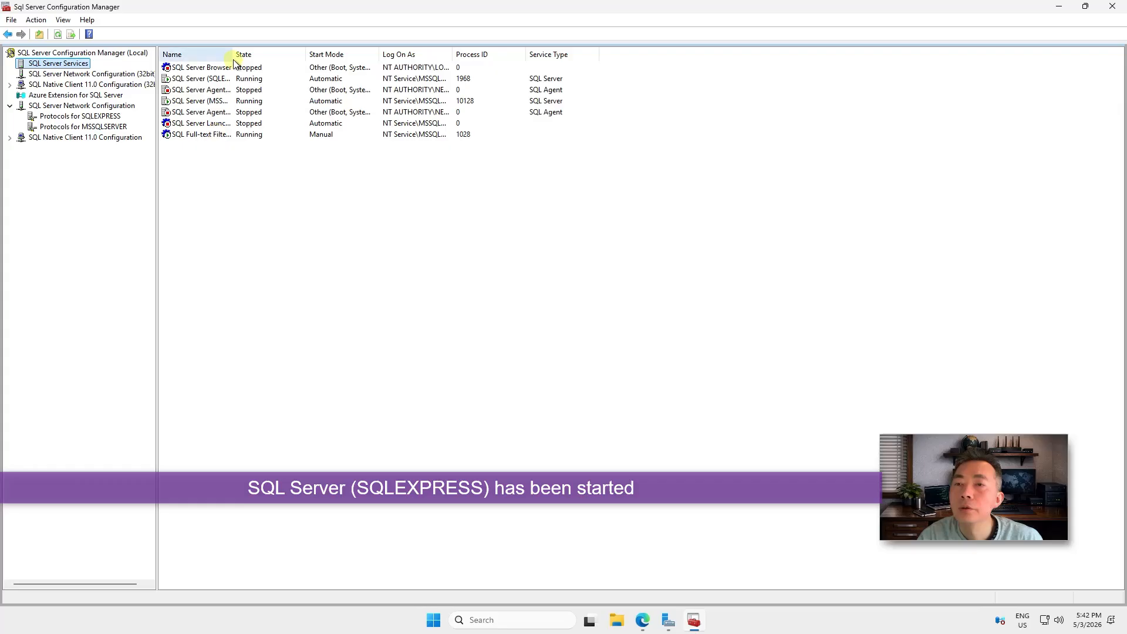
pyautogui.moveTo(379, 55); pyautogui.dragTo(364, 55)
pyautogui.moveTo(364, 55); pyautogui.dragTo(373, 55)
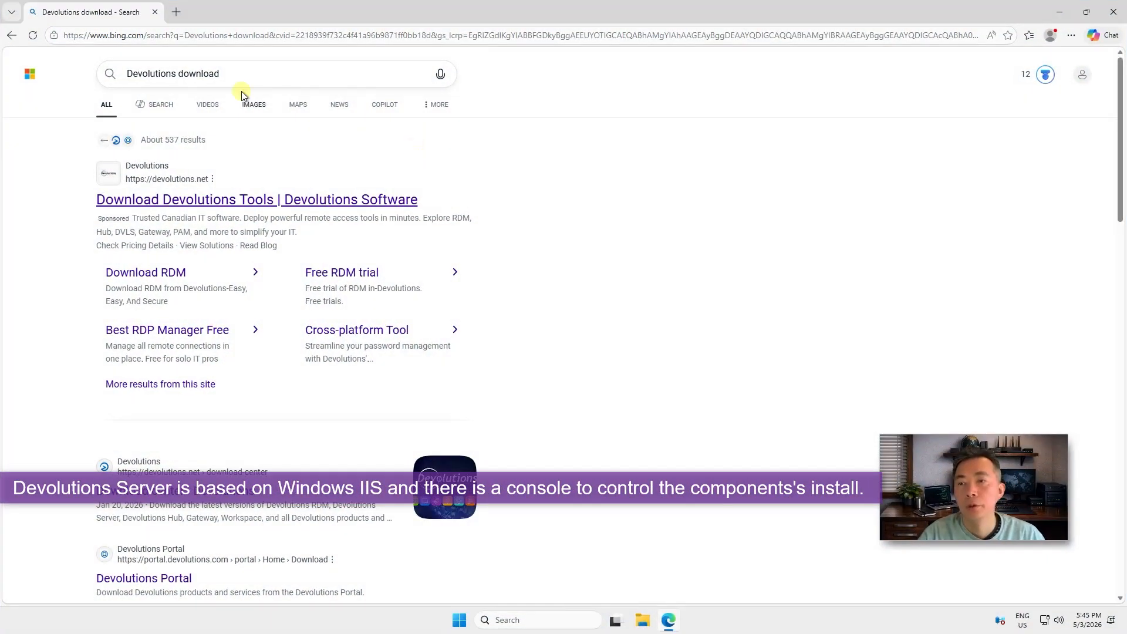
# Open the Devolutions download center result and the Devolutions Server download details
pyautogui.moveTo(238, 73); pyautogui.dragTo(128, 65)
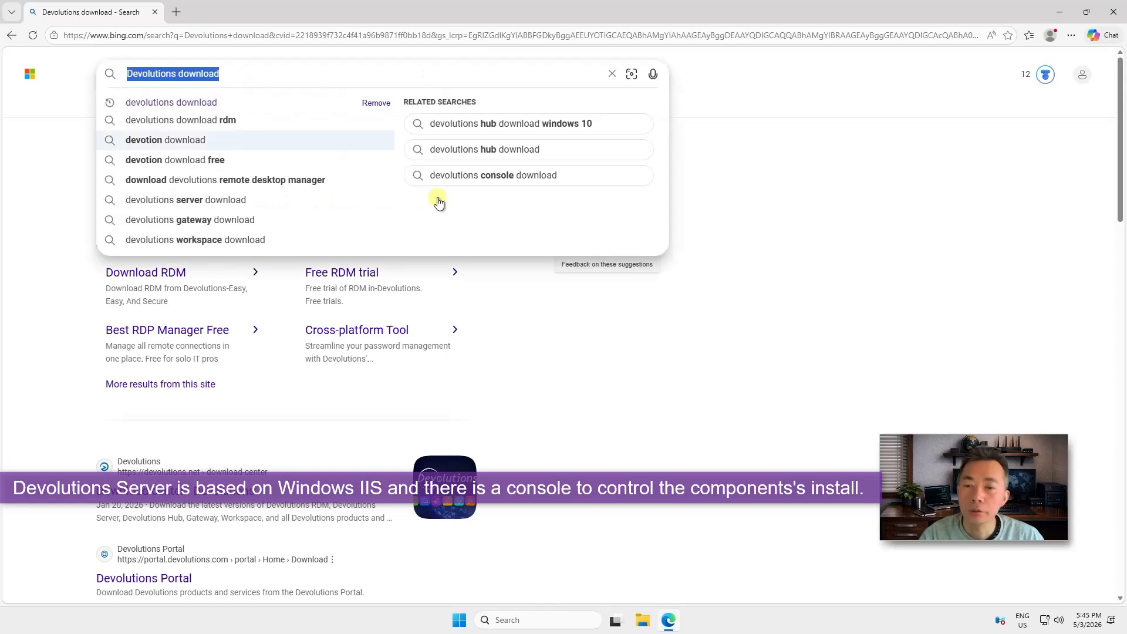
pyautogui.click(754, 248)
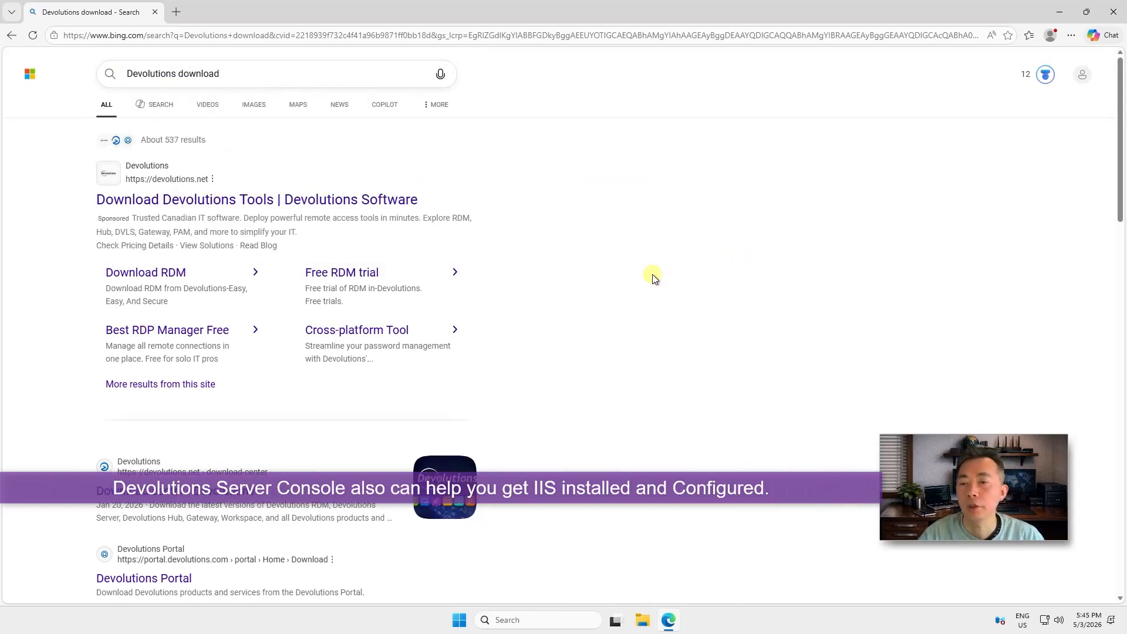
pyautogui.scroll(-4, 489, 347)
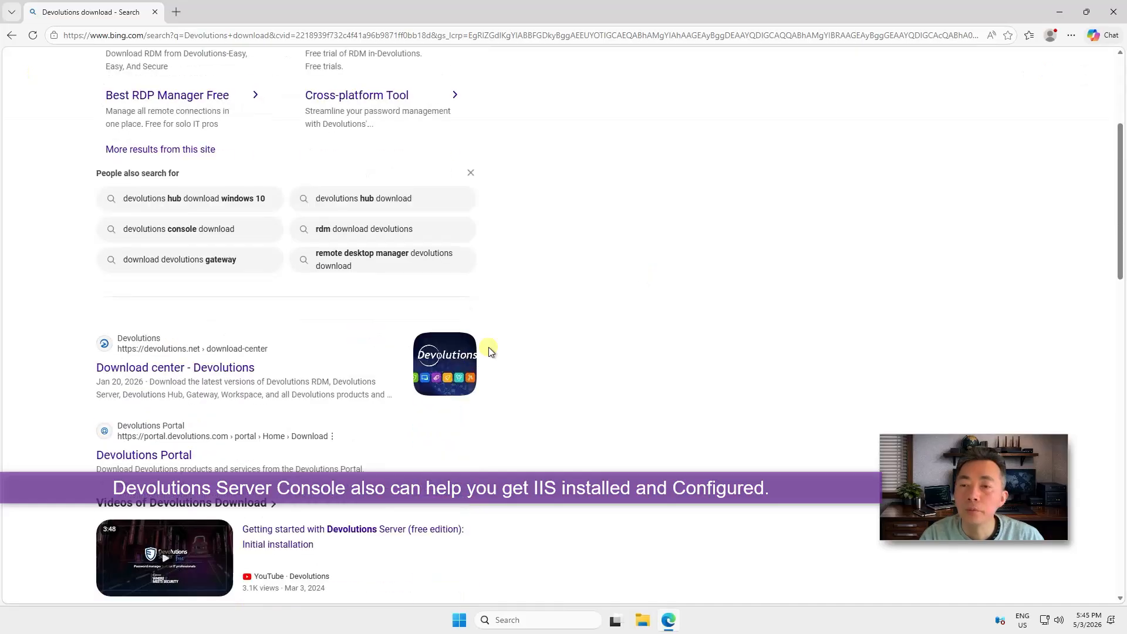
pyautogui.click(187, 366)
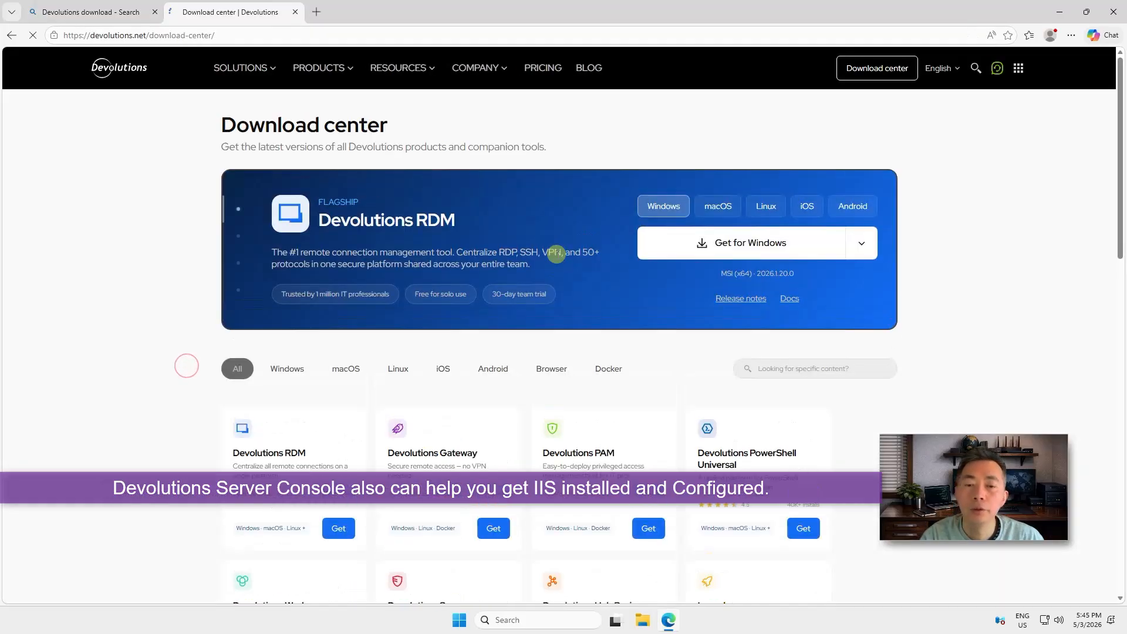
pyautogui.scroll(-4, 584, 288)
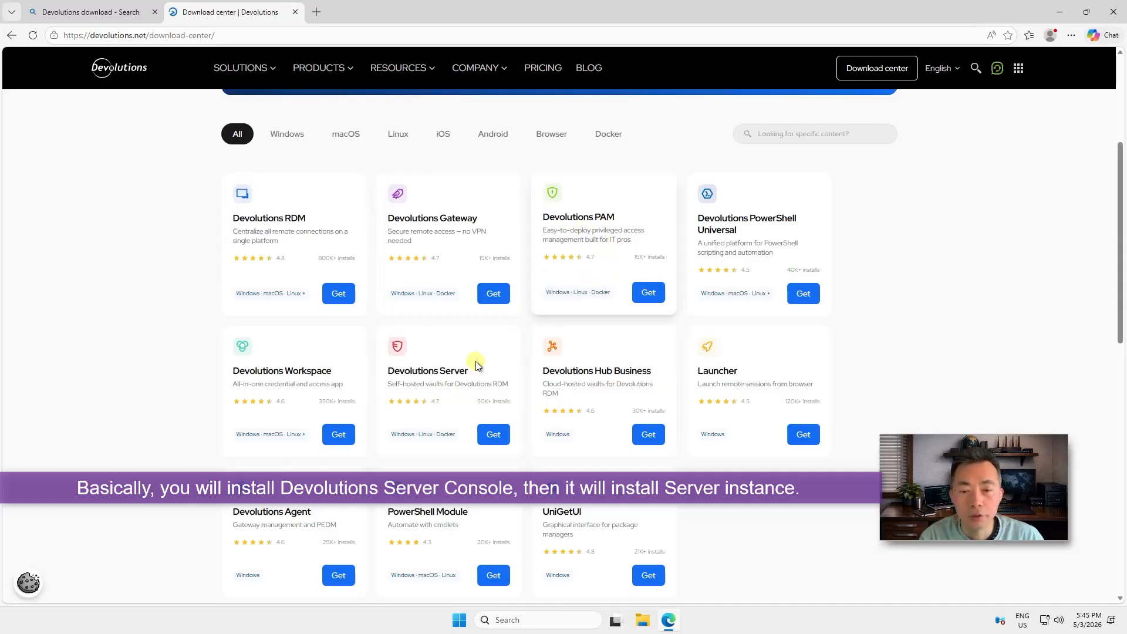
pyautogui.click(465, 391)
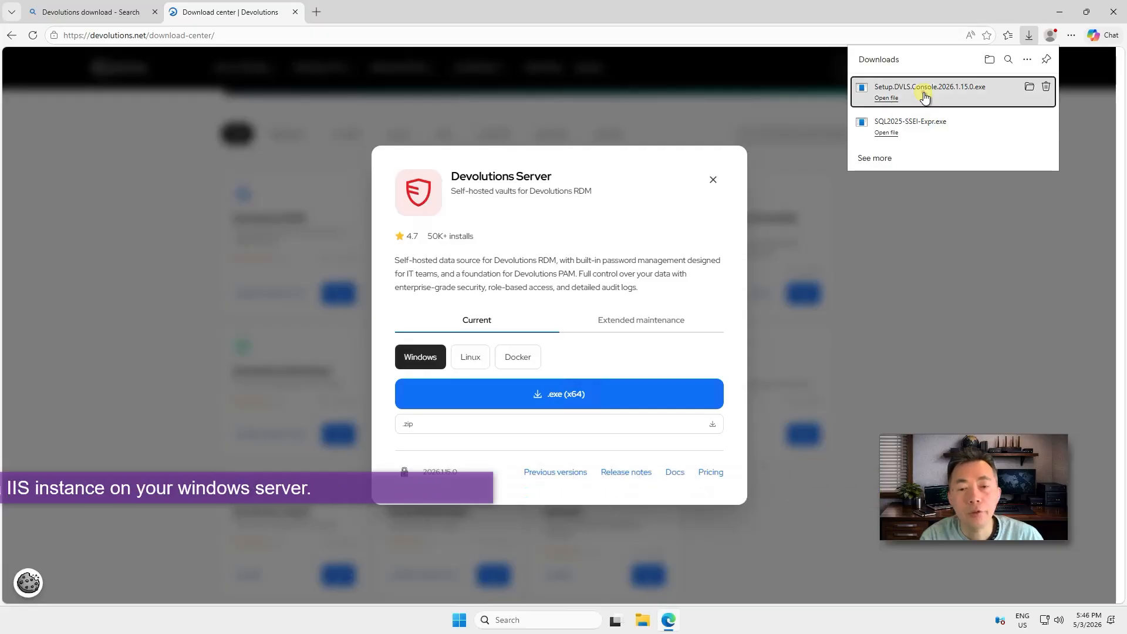
# Run the Devolutions Server Console installer and choose the Typical setup type
pyautogui.click(924, 96)
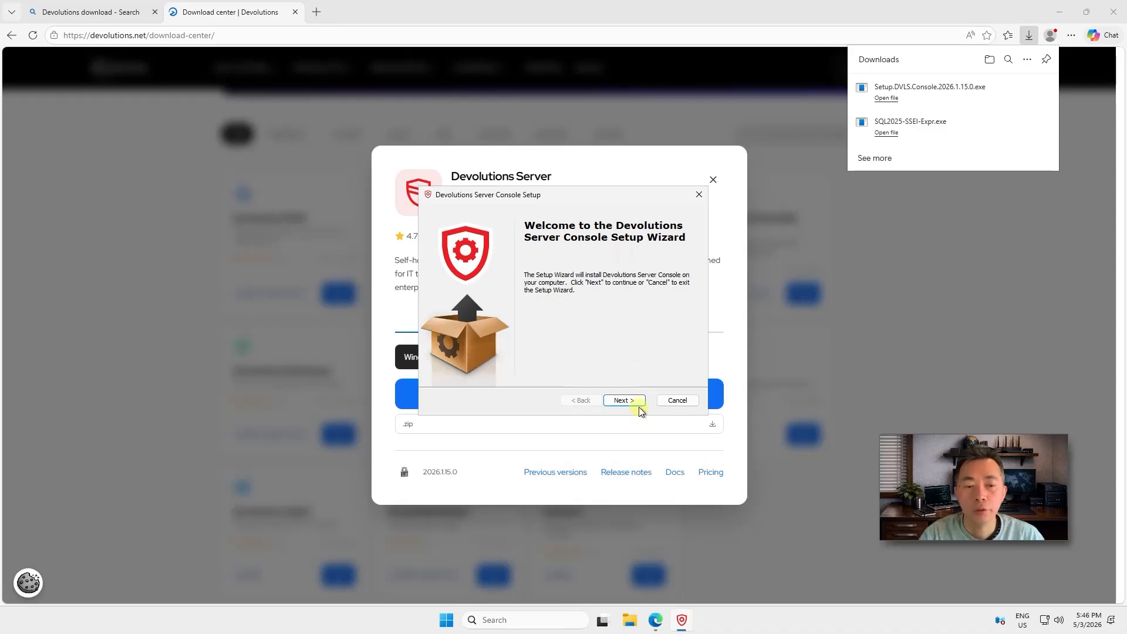
pyautogui.click(638, 408)
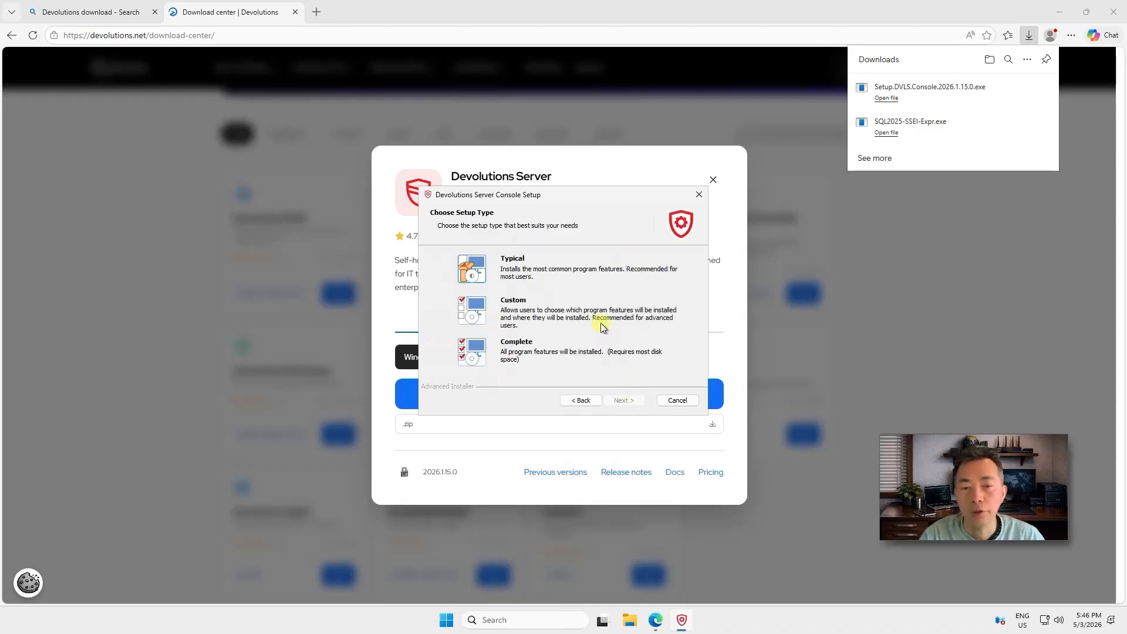
pyautogui.click(480, 279)
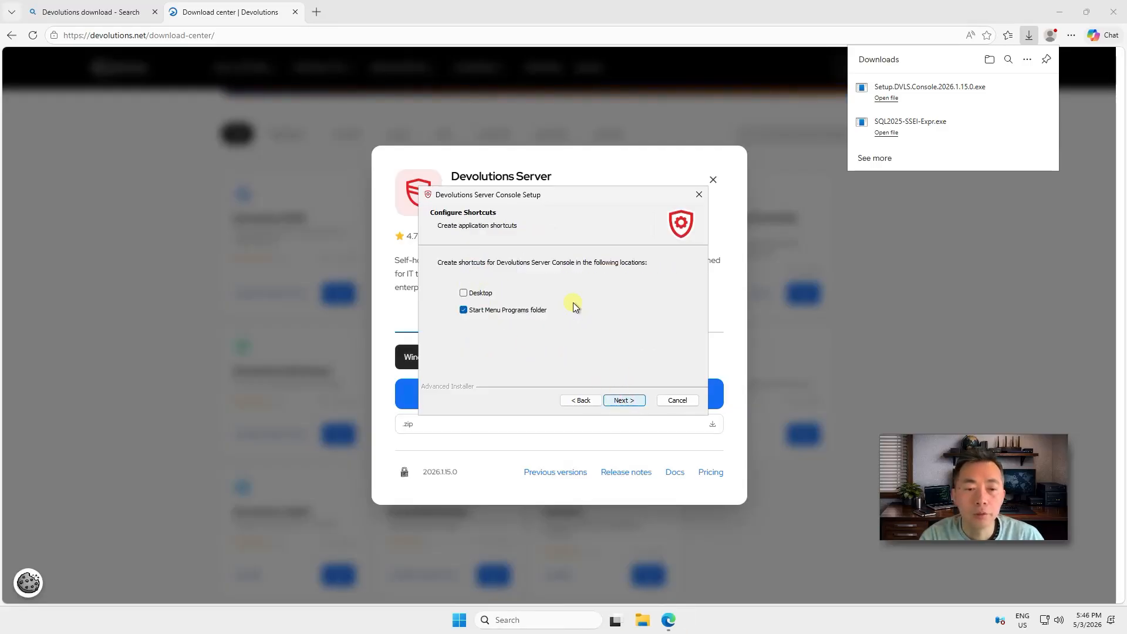
pyautogui.click(621, 401)
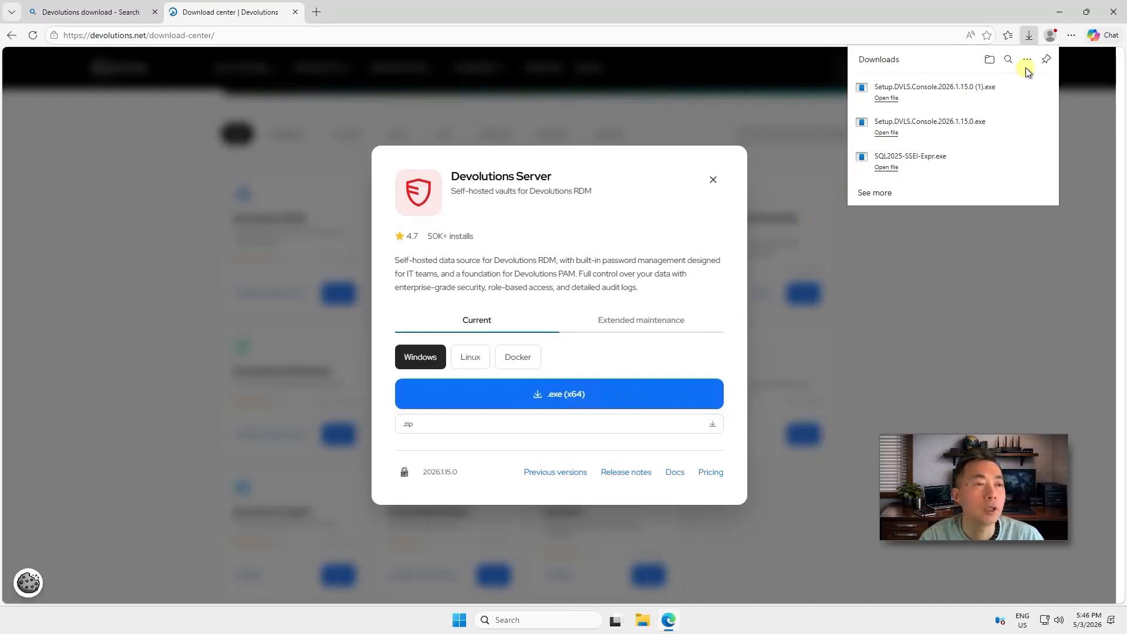
pyautogui.click(1069, 86)
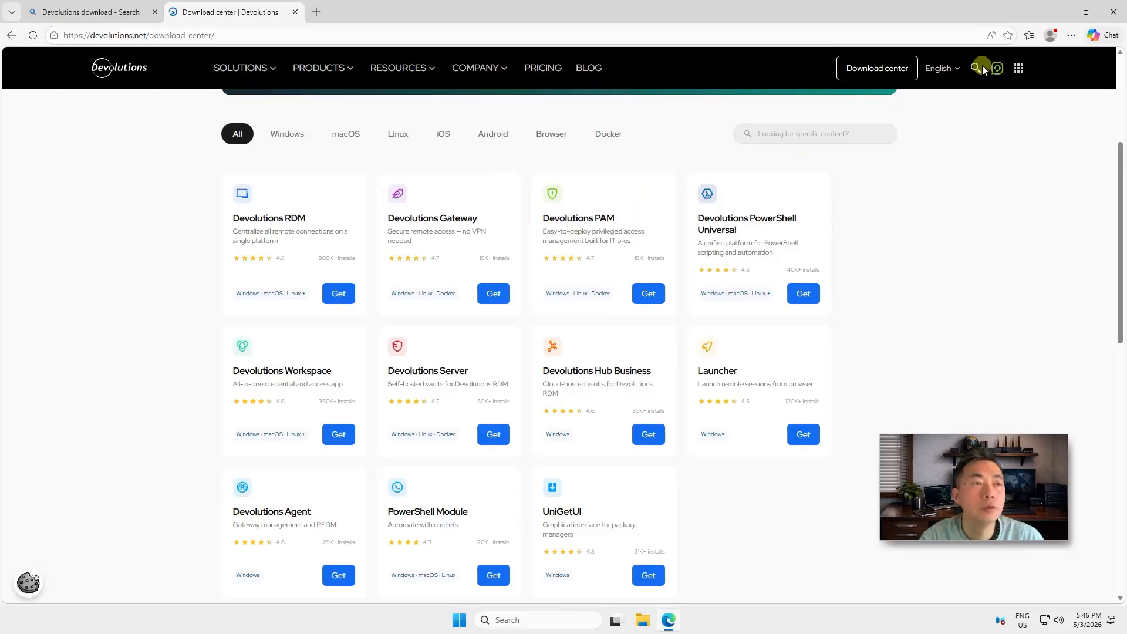
pyautogui.click(1058, 11)
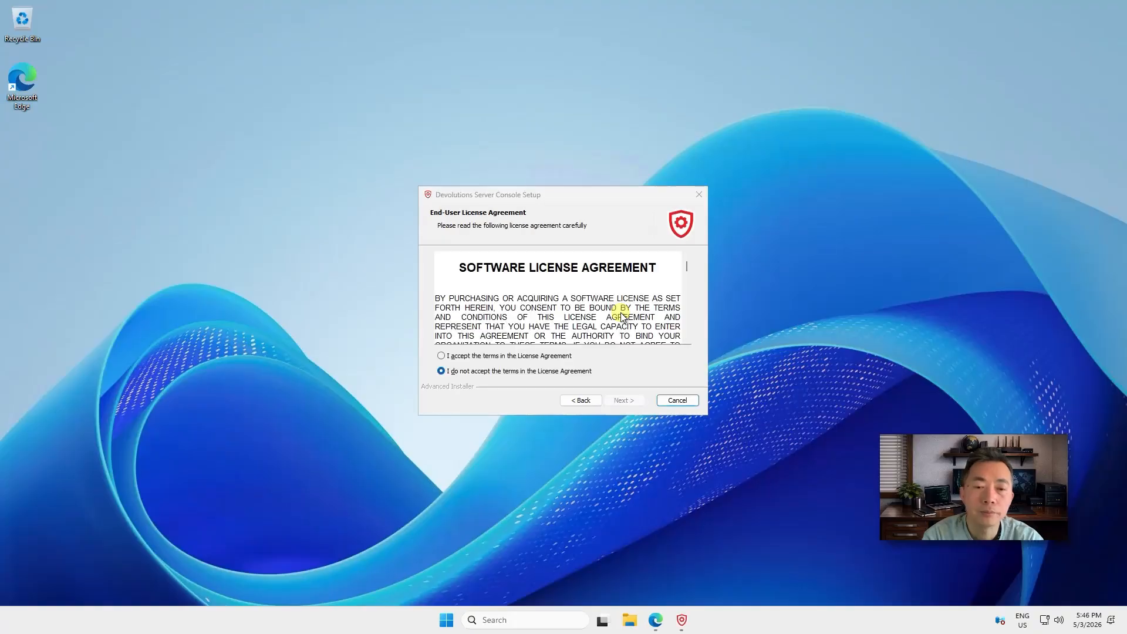
# Accept the license, install with the .NET runtime, and launch the console as administrator
pyautogui.click(558, 356)
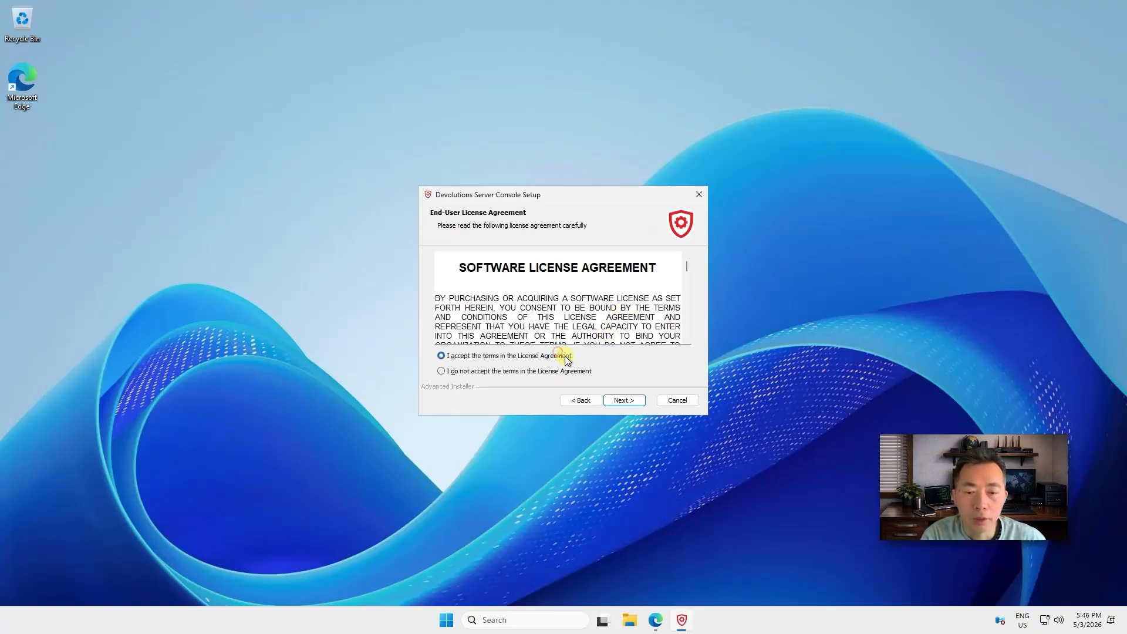
pyautogui.click(627, 400)
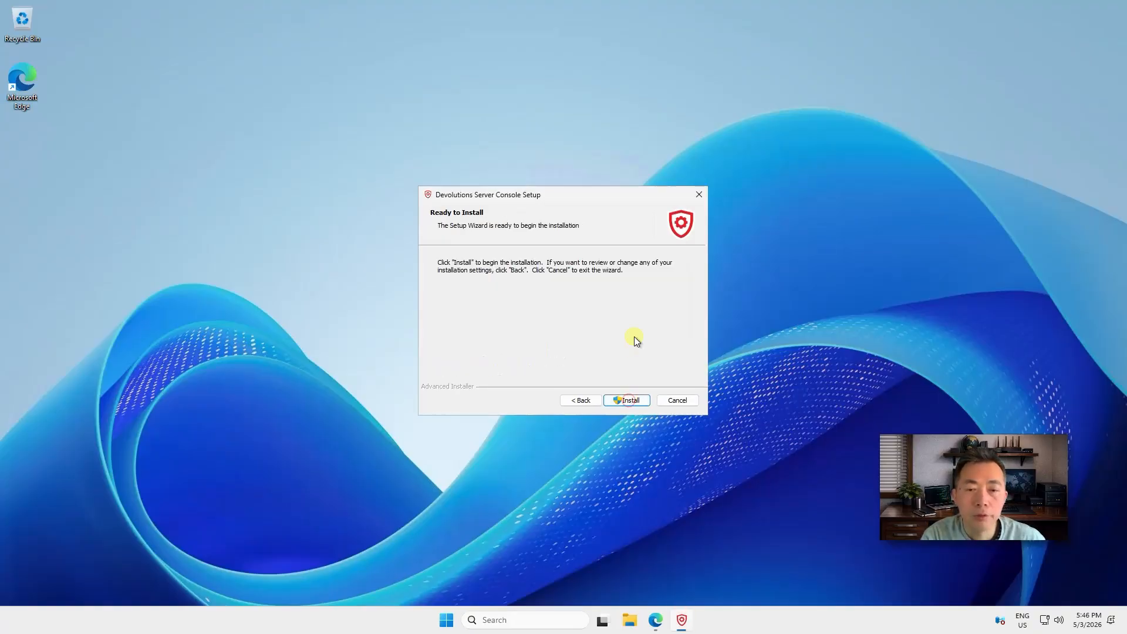
pyautogui.click(639, 402)
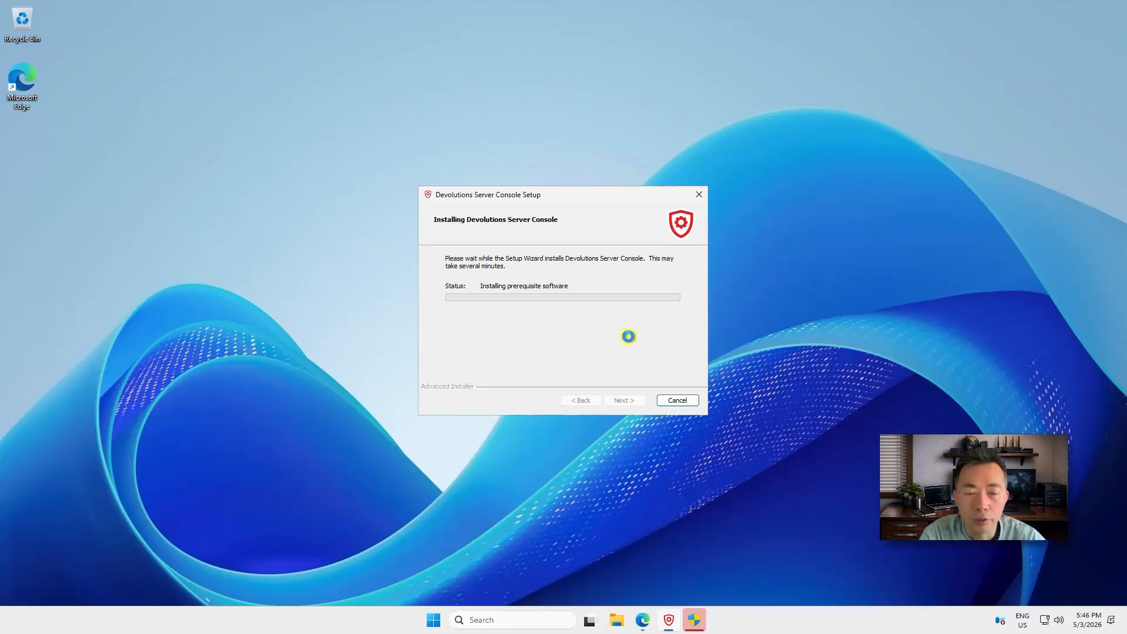
pyautogui.click(695, 621)
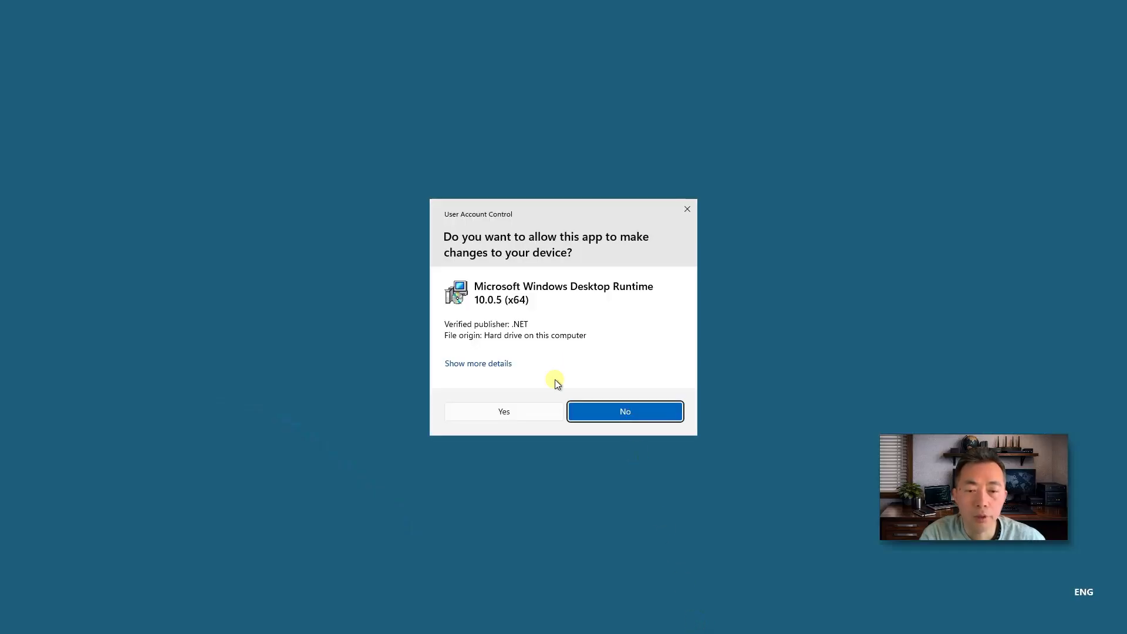
pyautogui.click(541, 414)
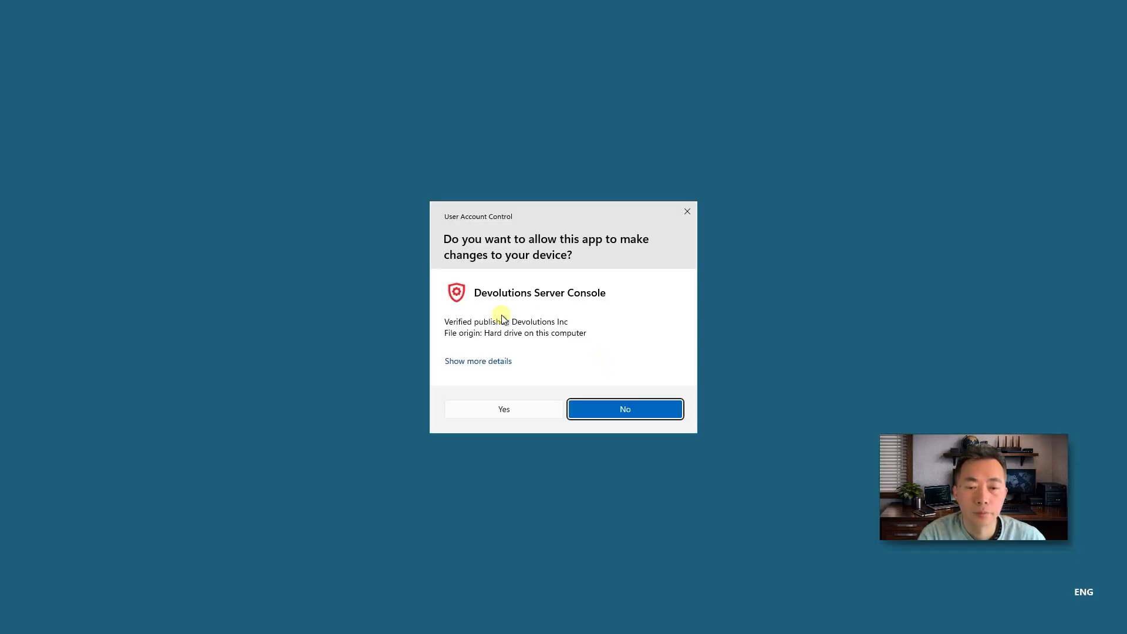
pyautogui.click(520, 412)
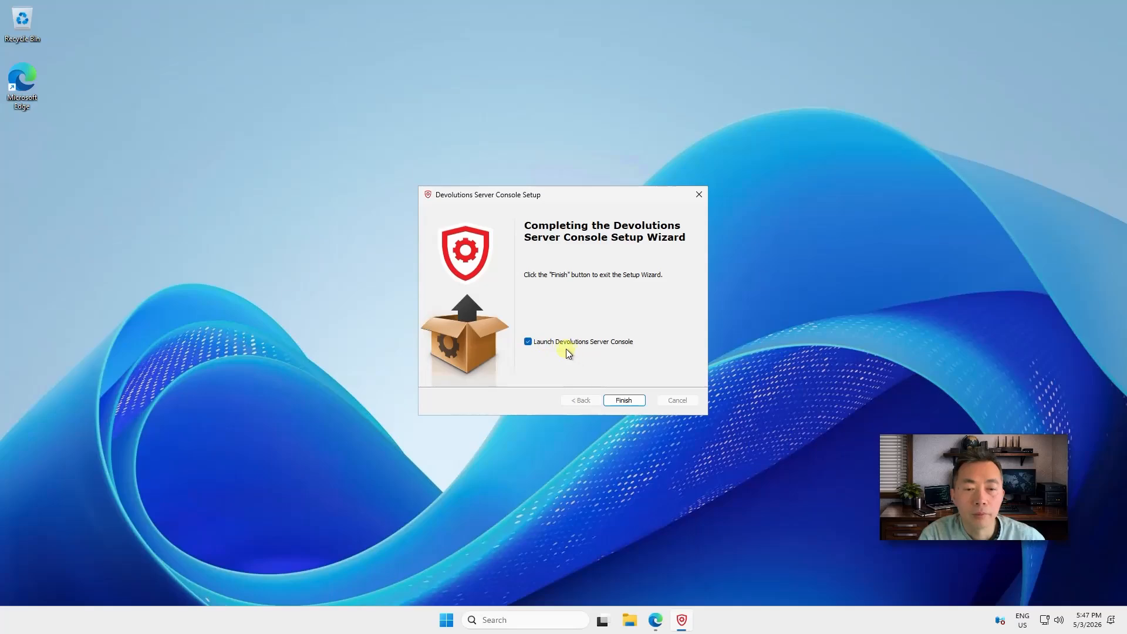
pyautogui.click(622, 399)
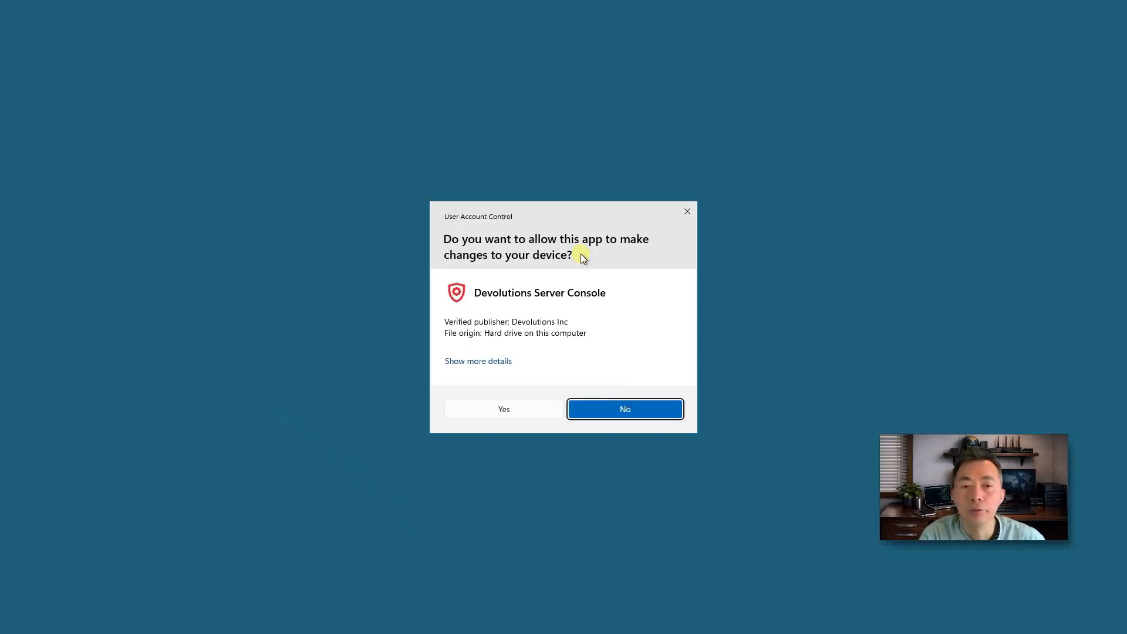
pyautogui.click(516, 405)
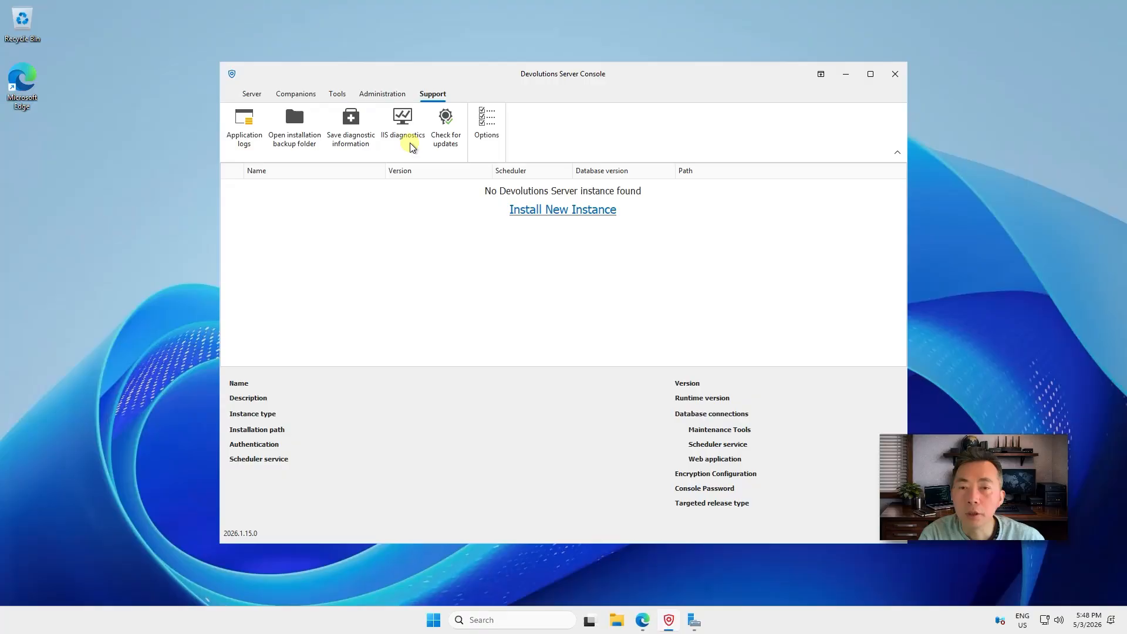
# Run IIS diagnostics in Devolutions Server Console and install all missing IIS feature prerequisites
pyautogui.click(410, 142)
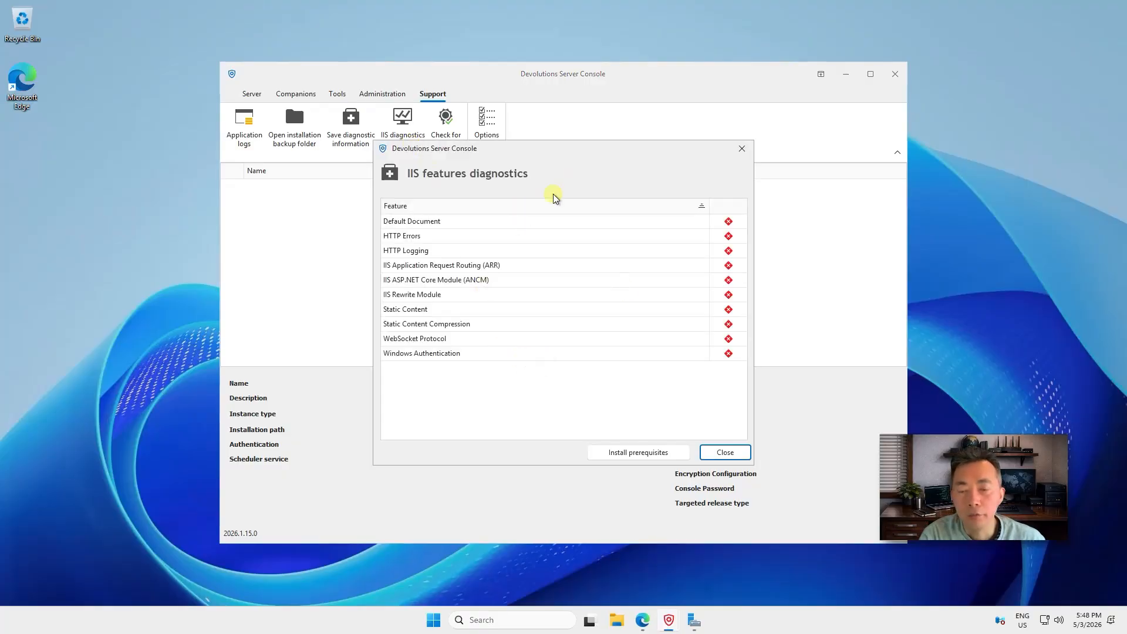
pyautogui.click(644, 451)
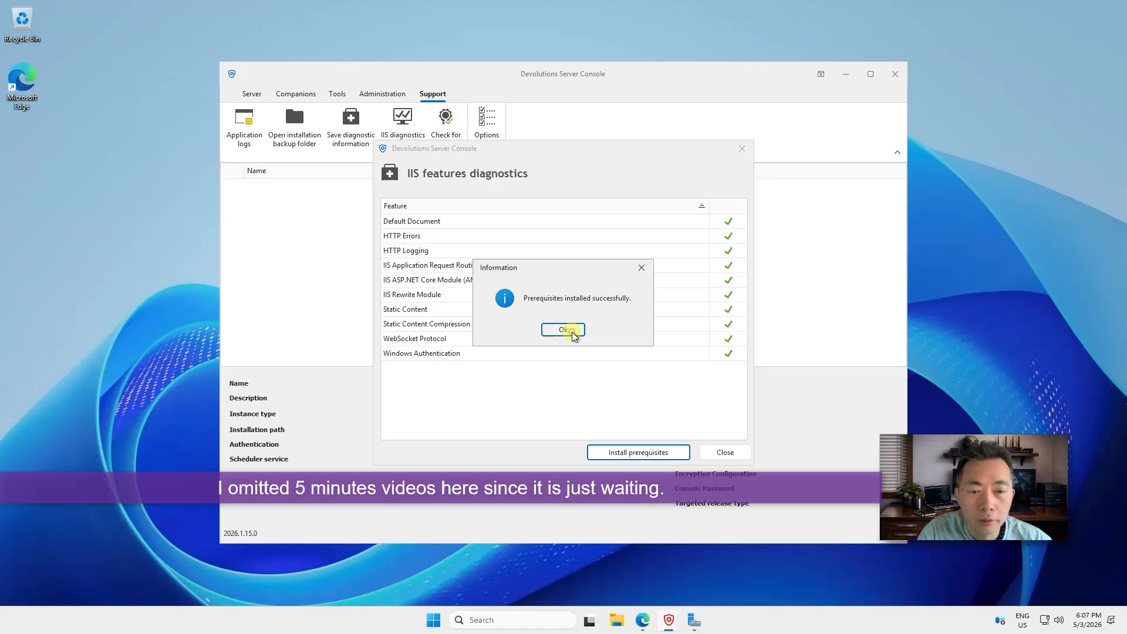
pyautogui.click(572, 333)
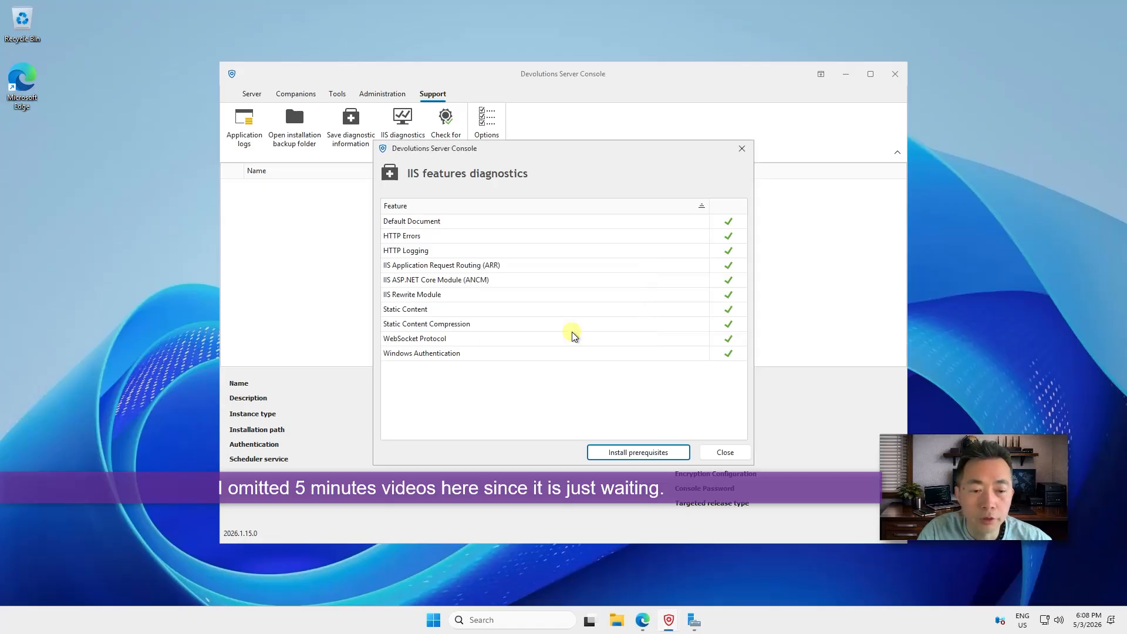
pyautogui.click(723, 451)
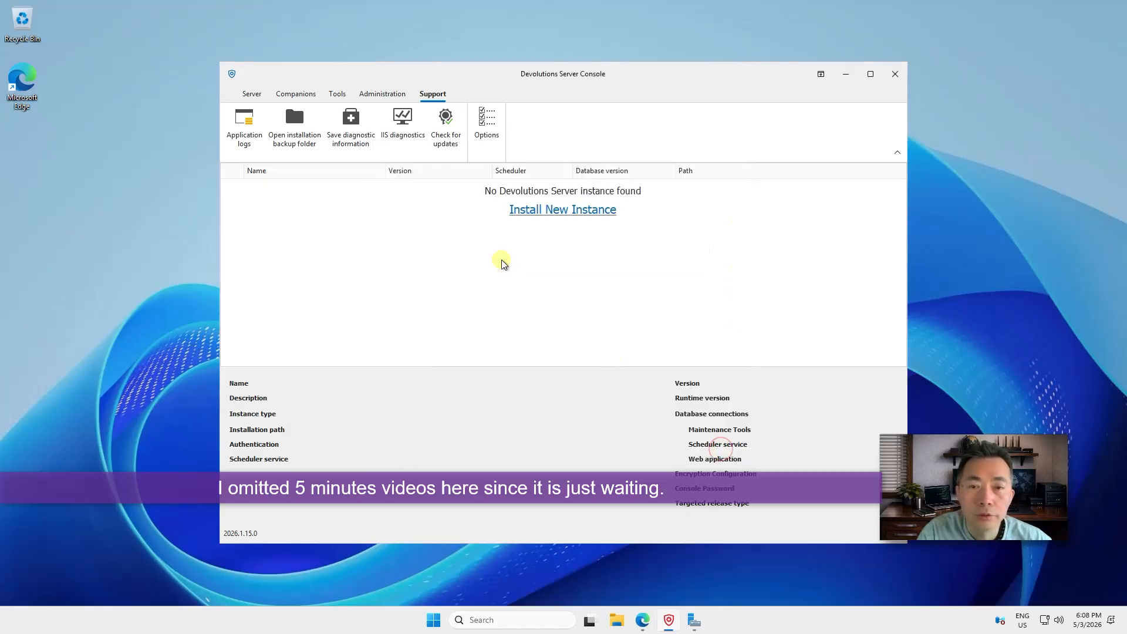
pyautogui.click(642, 622)
pyautogui.click(294, 40)
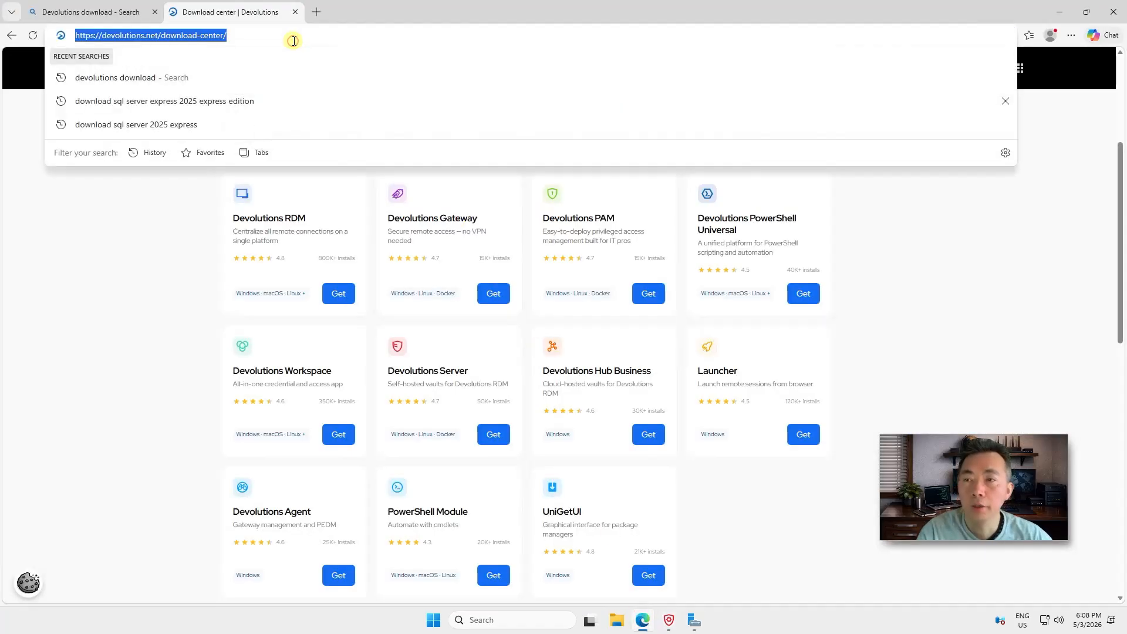
pyautogui.write('https')
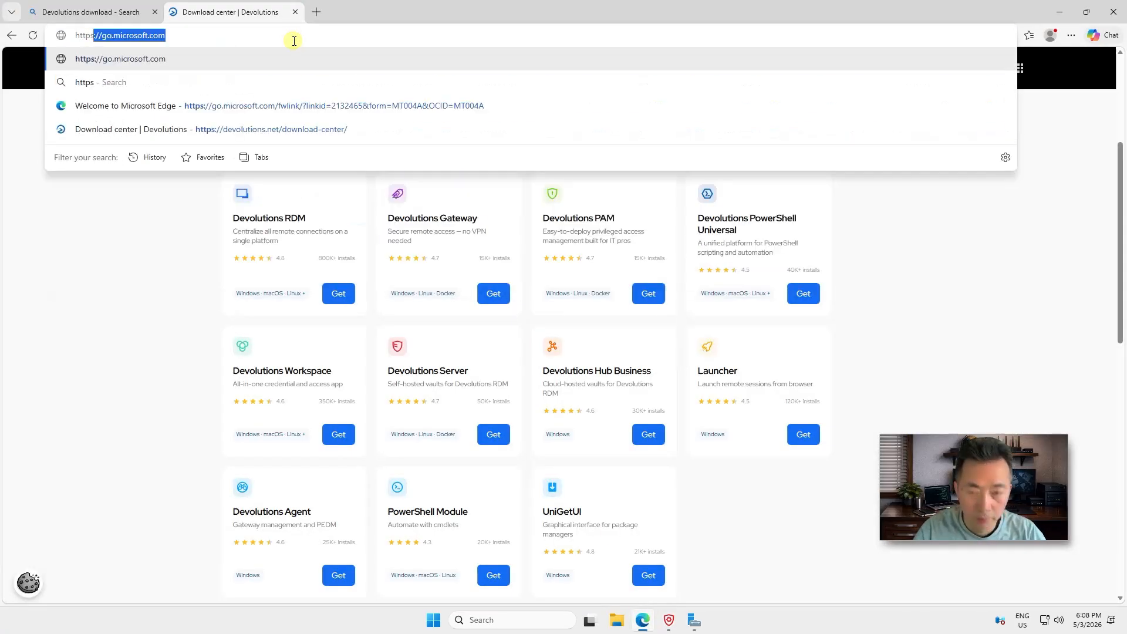
pyautogui.write('://localhost')
pyautogui.press('Return')
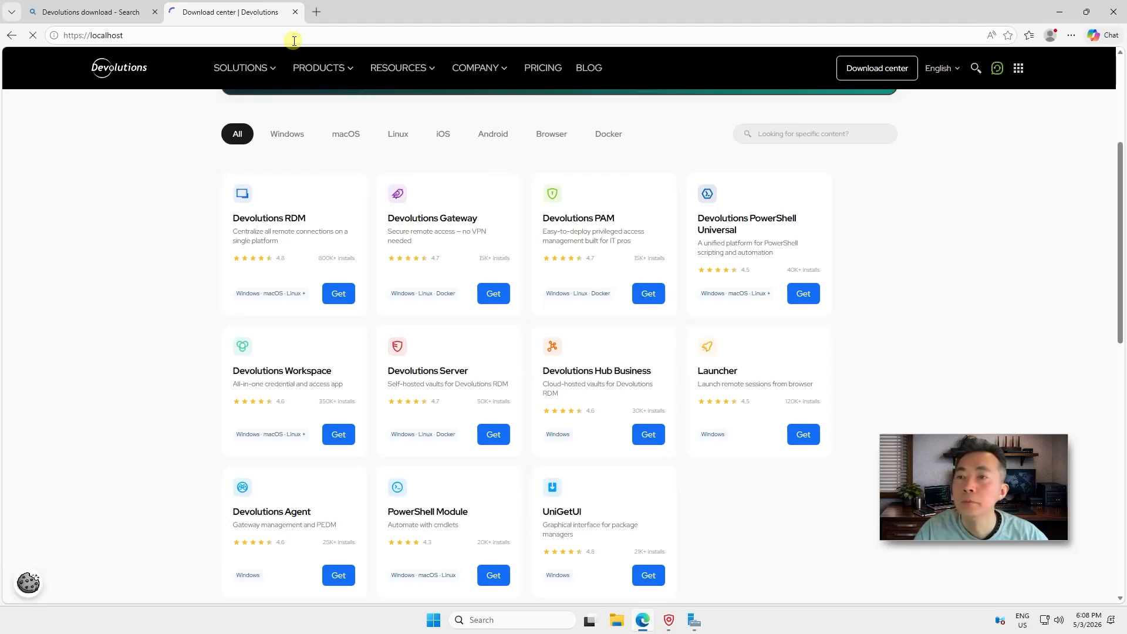
pyautogui.click(88, 36)
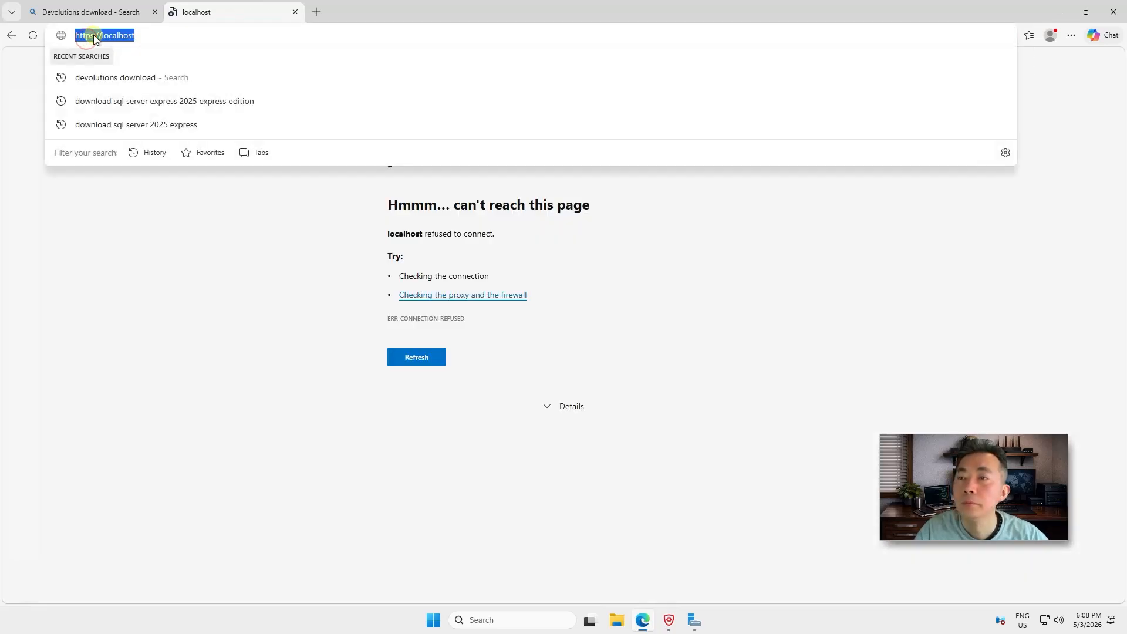
pyautogui.click(93, 36)
pyautogui.press('BackSpace')
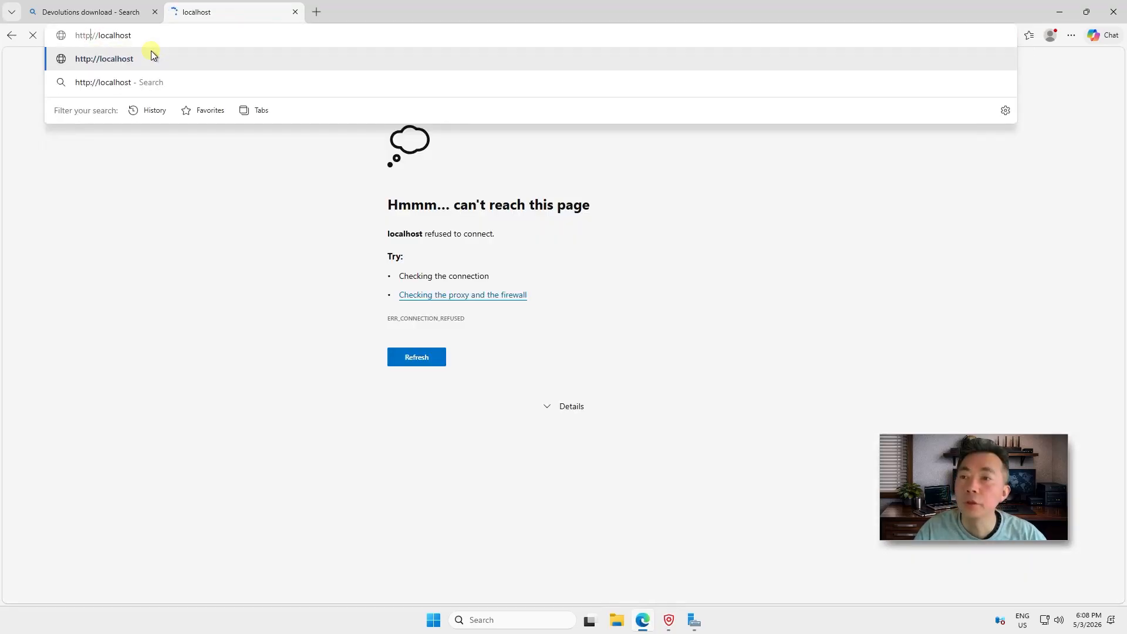
pyautogui.click(150, 51)
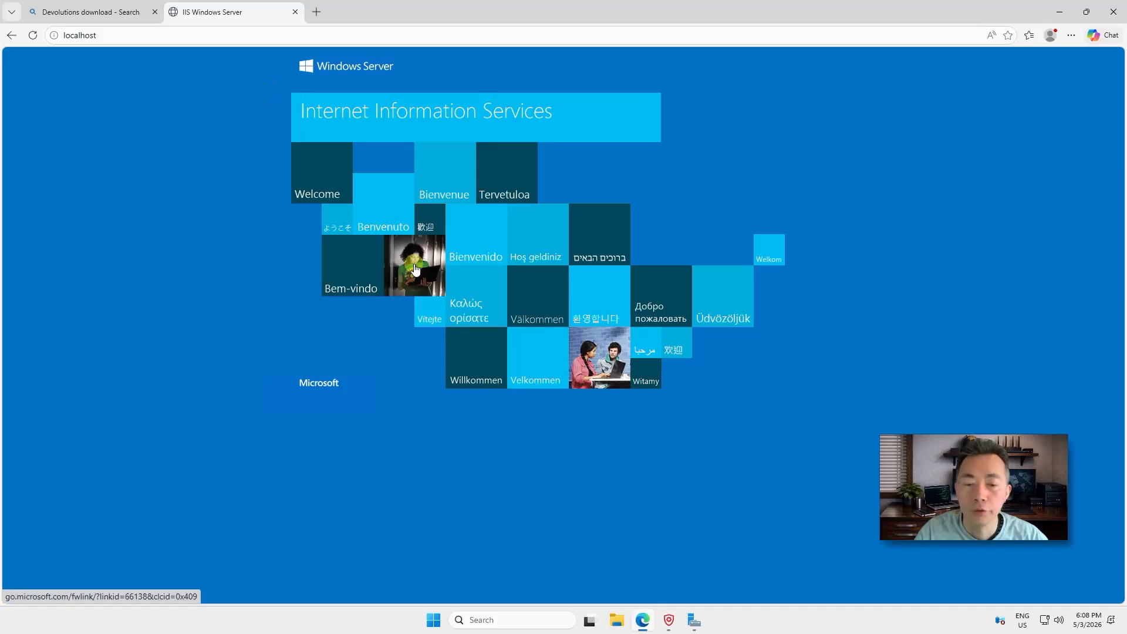
pyautogui.click(694, 621)
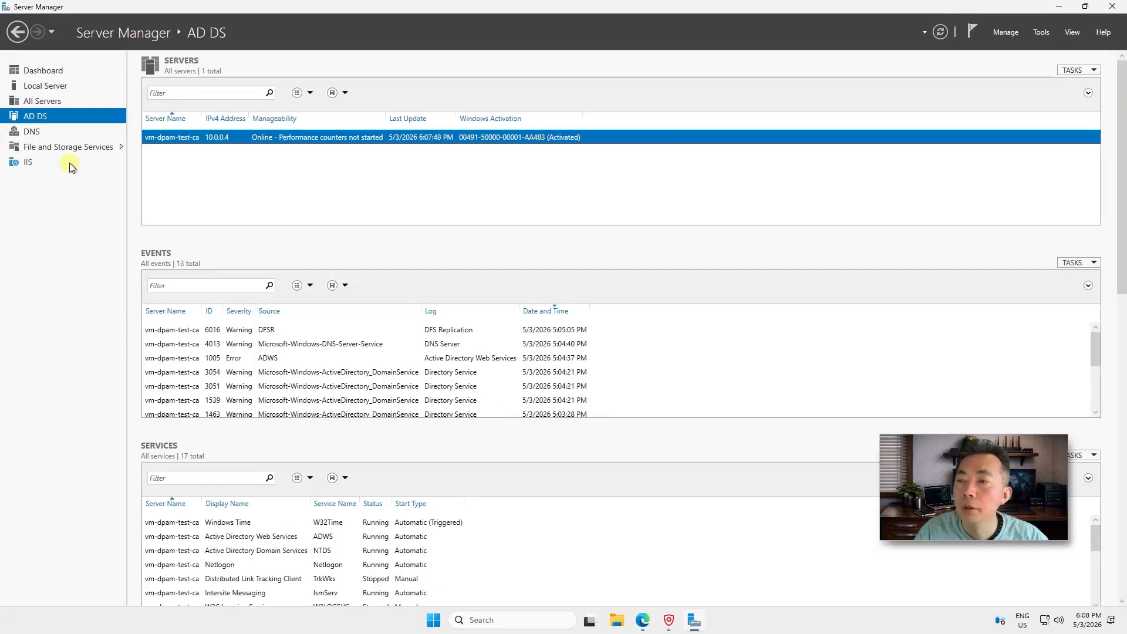
# Select IIS in Server Manager's navigation pane to see the IIS role and services
pyautogui.click(71, 167)
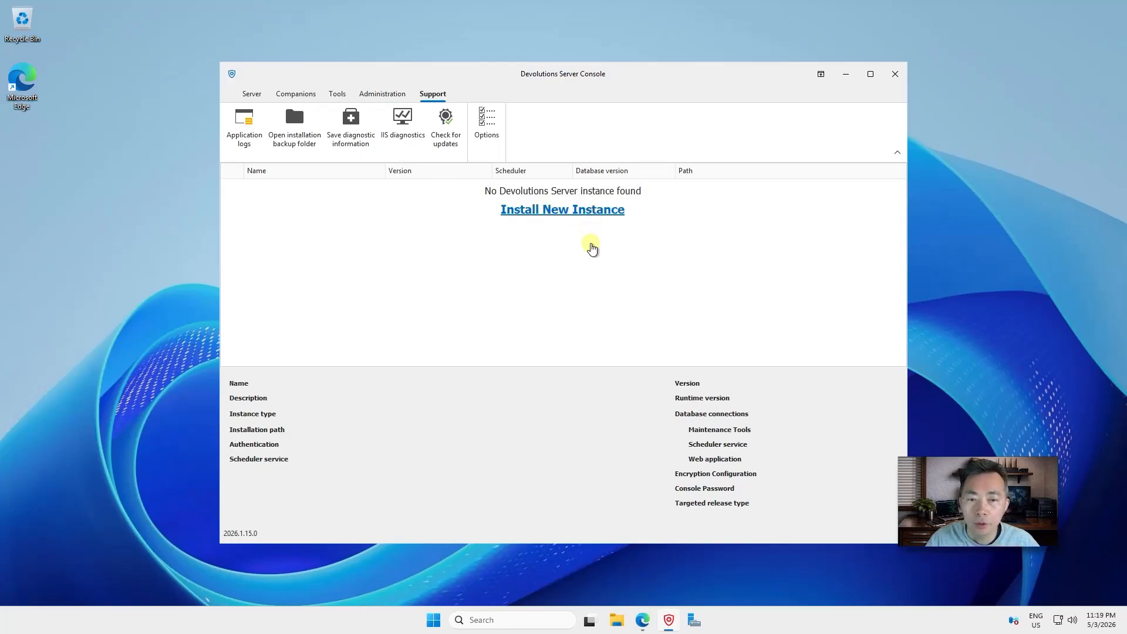
# Start a new instance with SQL login sa and its password, test the connection, then install
pyautogui.click(591, 251)
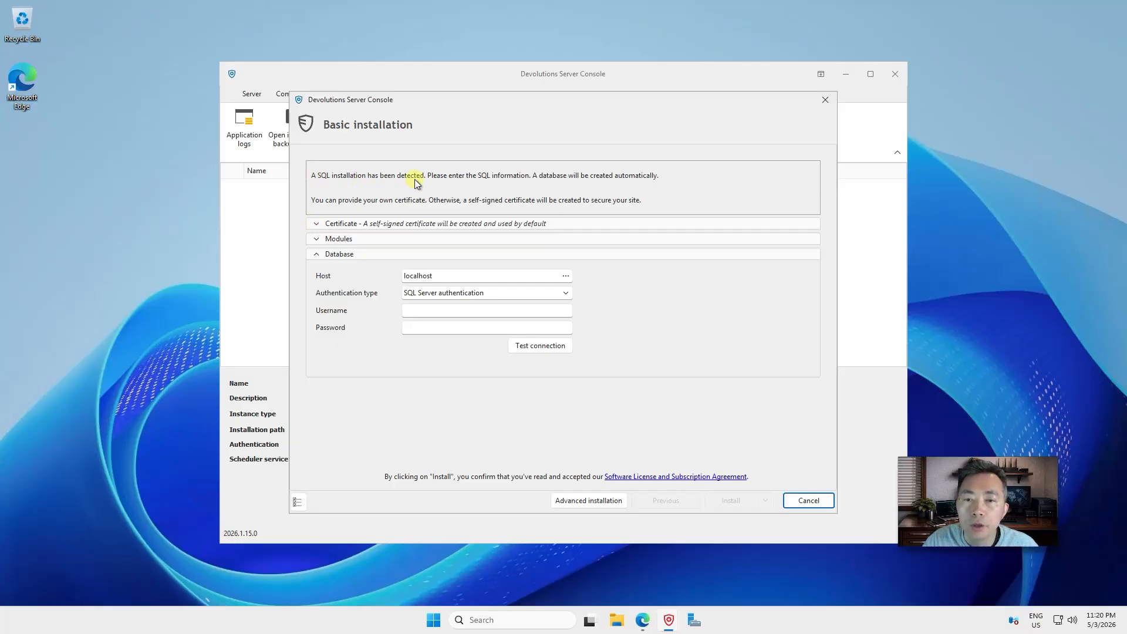
pyautogui.click(458, 311)
pyautogui.write('sa')
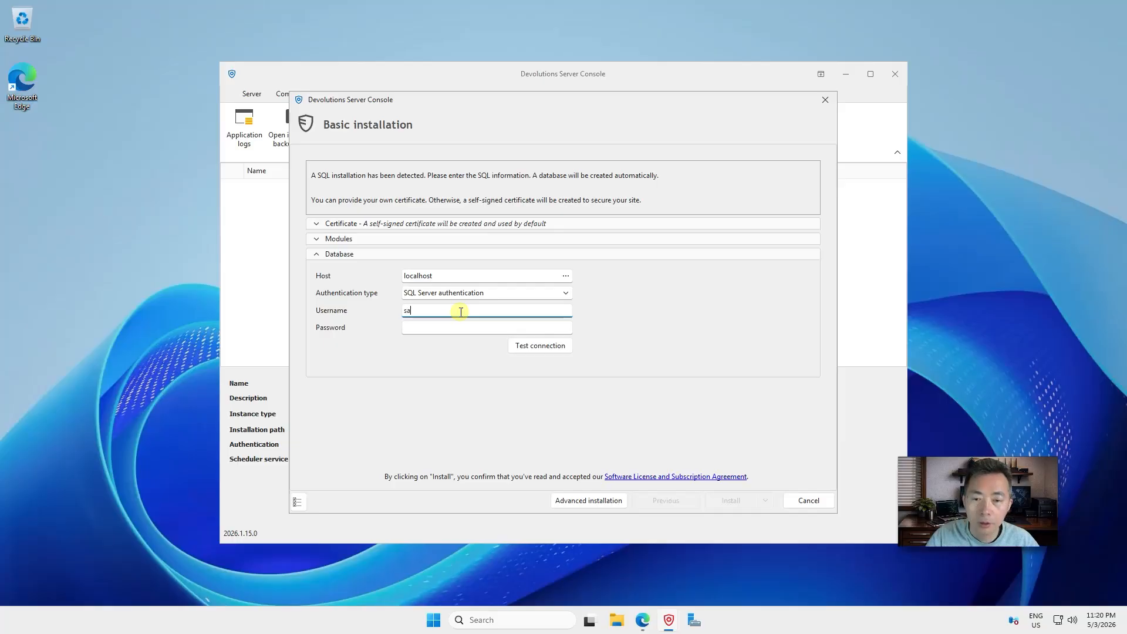
pyautogui.click(454, 325)
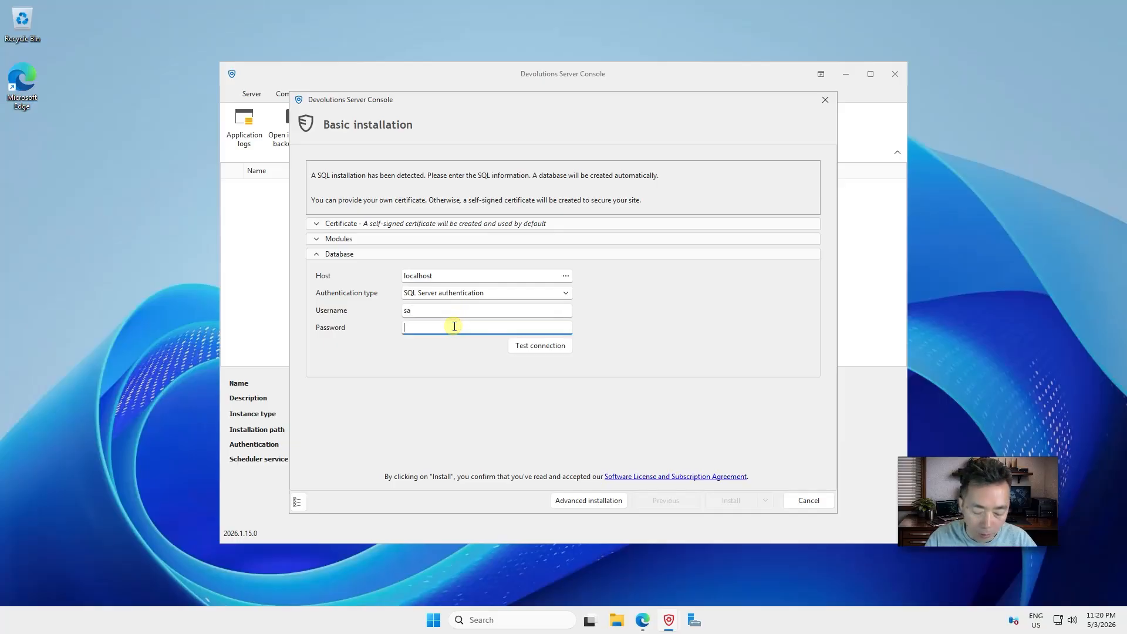
pyautogui.write('•••••••••')
pyautogui.click(539, 348)
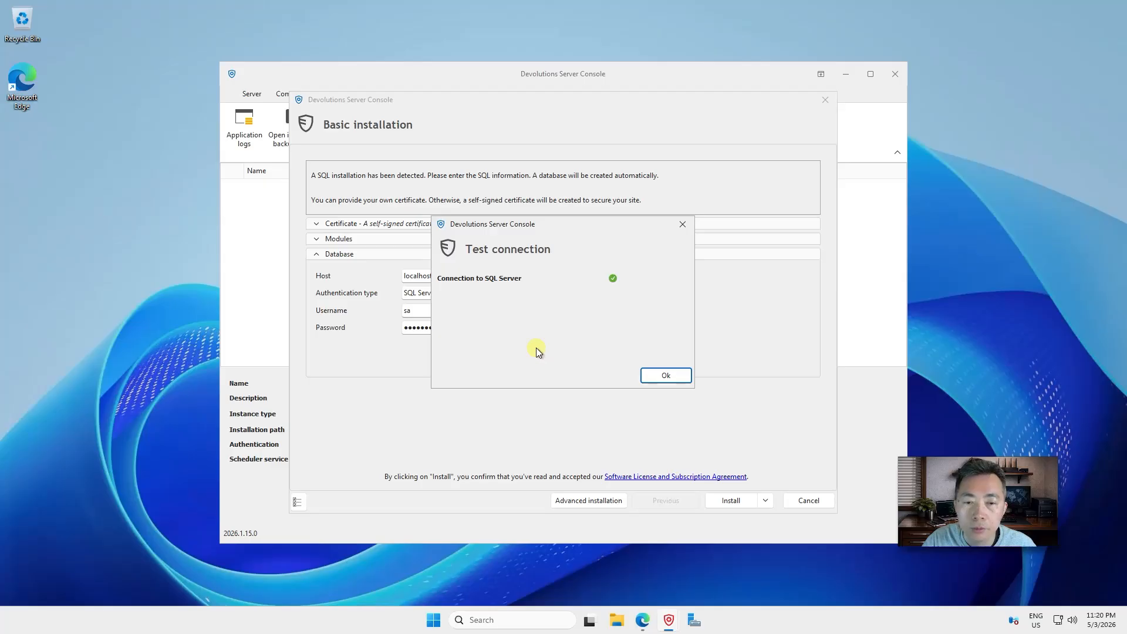
pyautogui.click(666, 378)
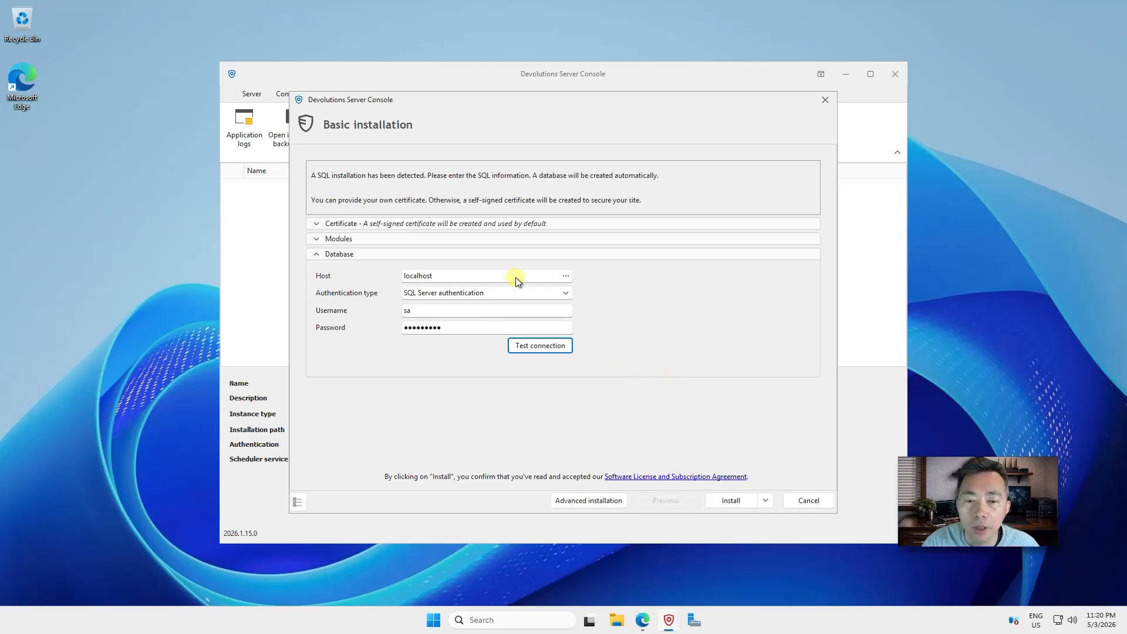
pyautogui.click(316, 239)
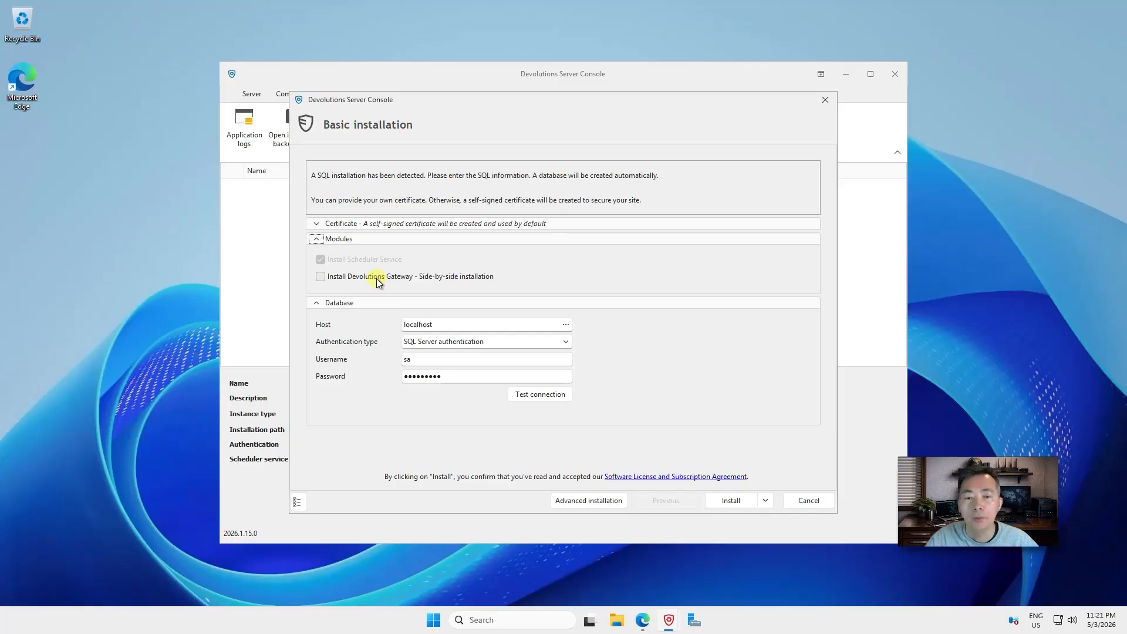
pyautogui.click(734, 501)
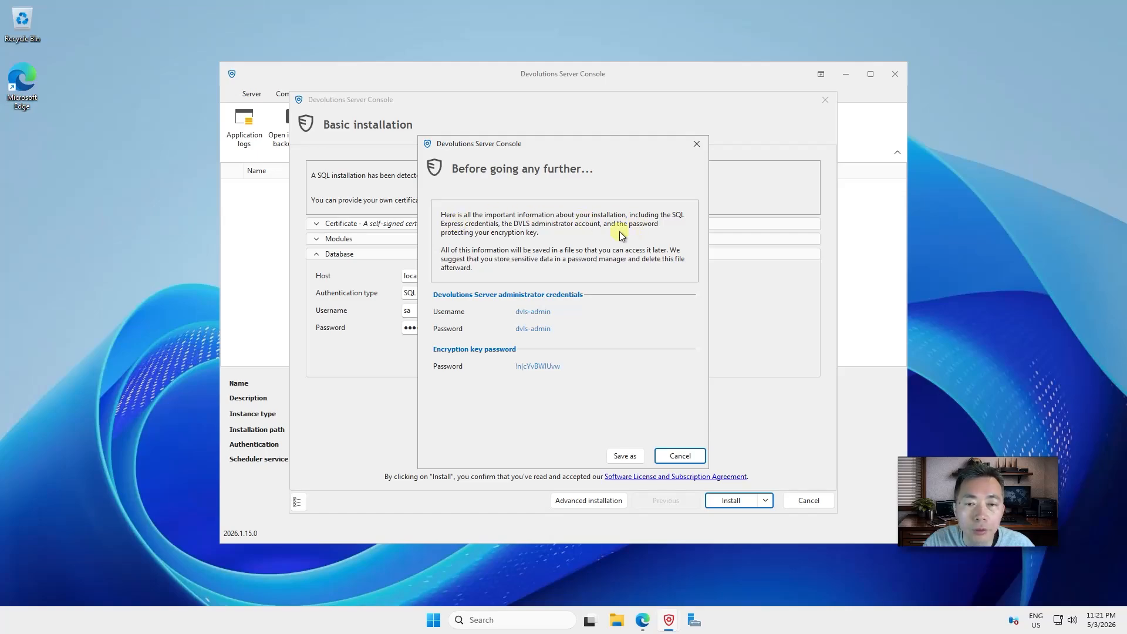
# Save the generated credentials as dvls_2026-05-03_passwords.txt on the Desktop
pyautogui.tripleClick(581, 368)
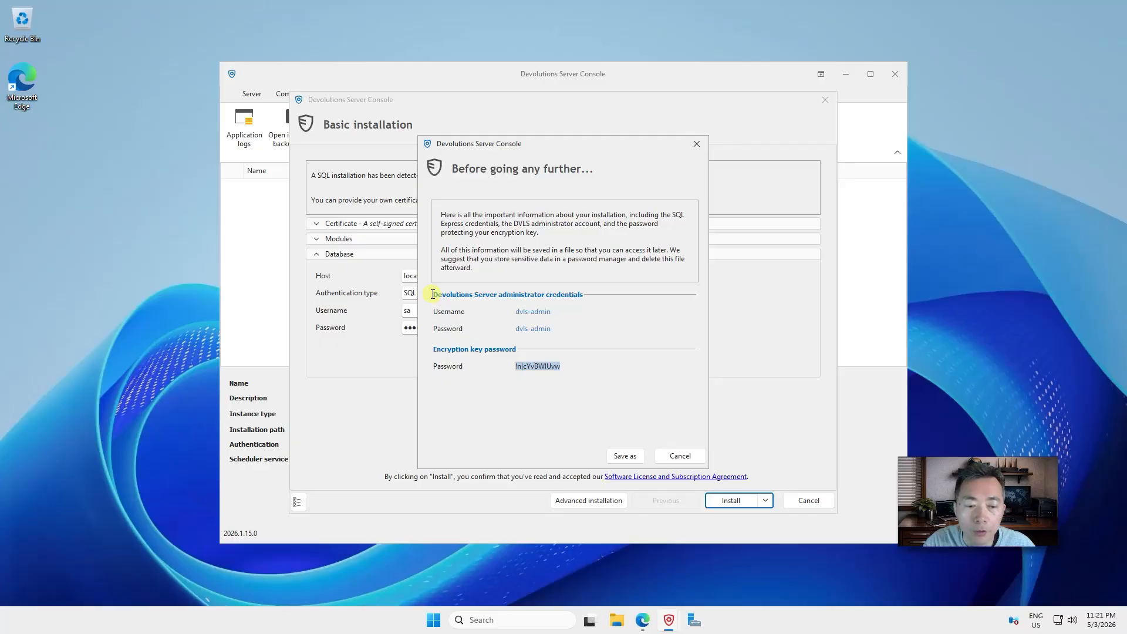
pyautogui.click(622, 454)
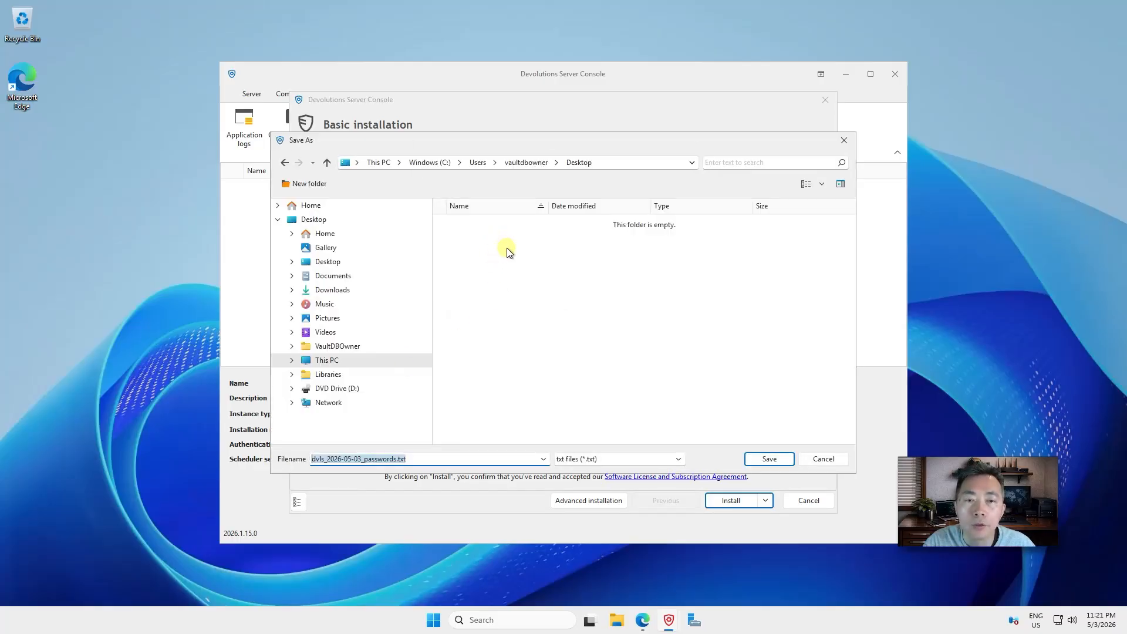
pyautogui.click(779, 462)
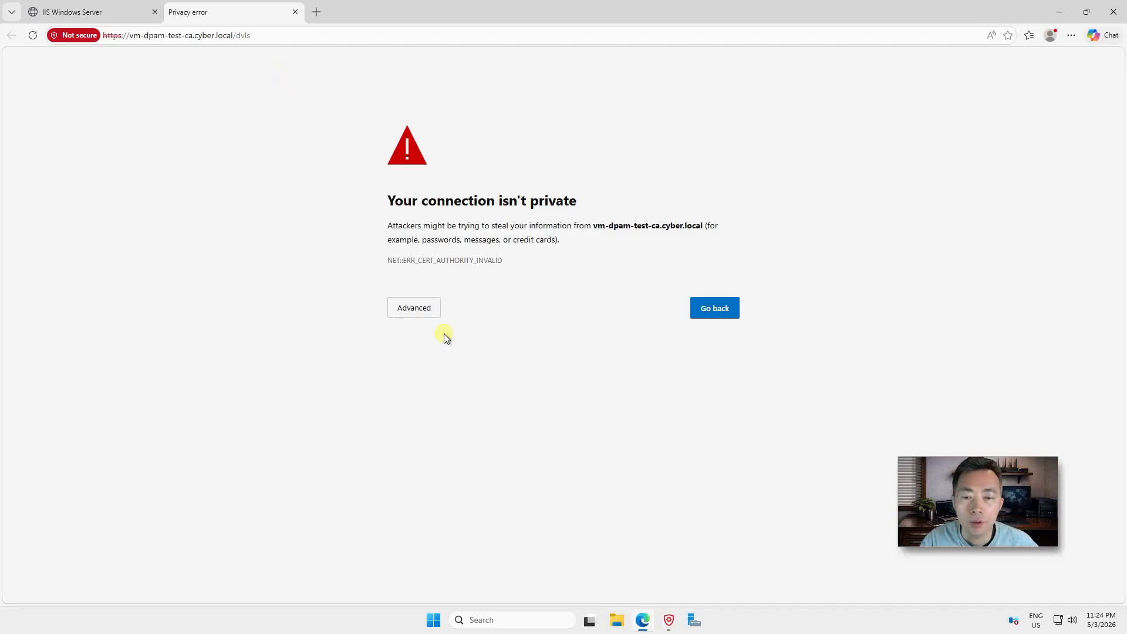
# Bypass the certificate warning and continue to vm-dpam-test-ca.cyber.local to load the Devolutions Server sign-in page
pyautogui.click(433, 309)
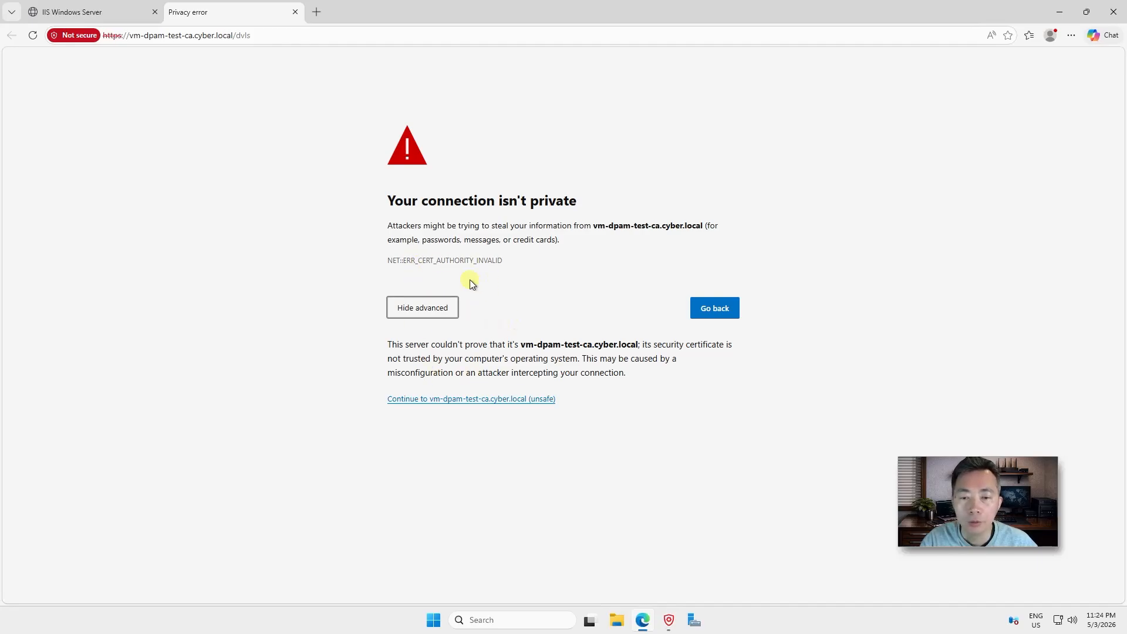
pyautogui.click(487, 402)
pyautogui.click(487, 403)
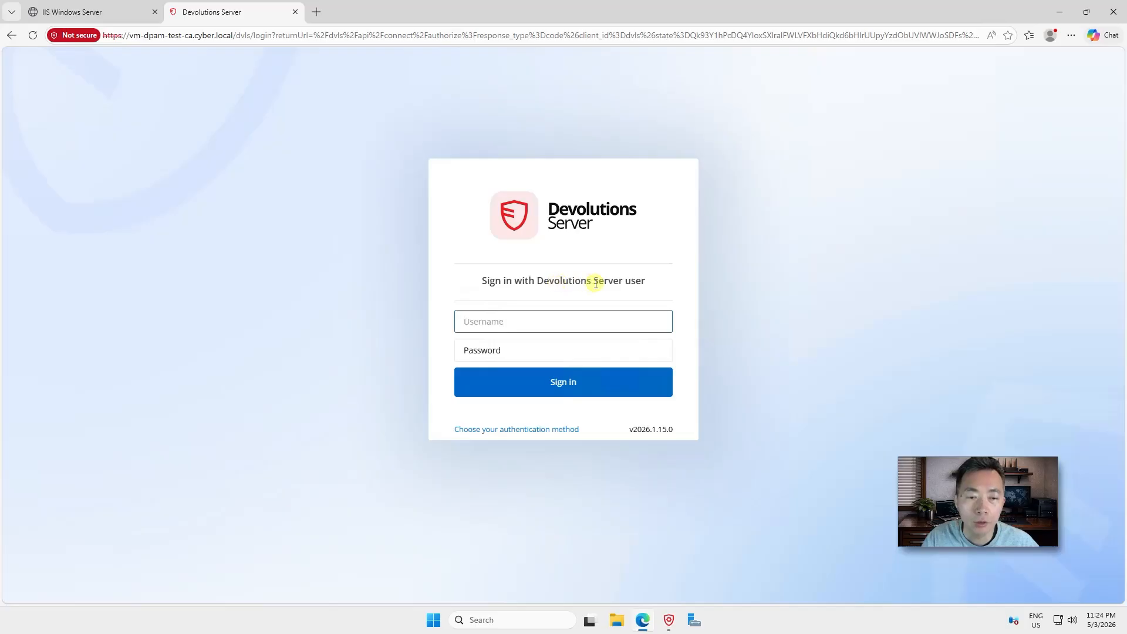
# Read the admin username from the desktop passwords file, then acknowledge the install success and close the installer
pyautogui.click(1060, 13)
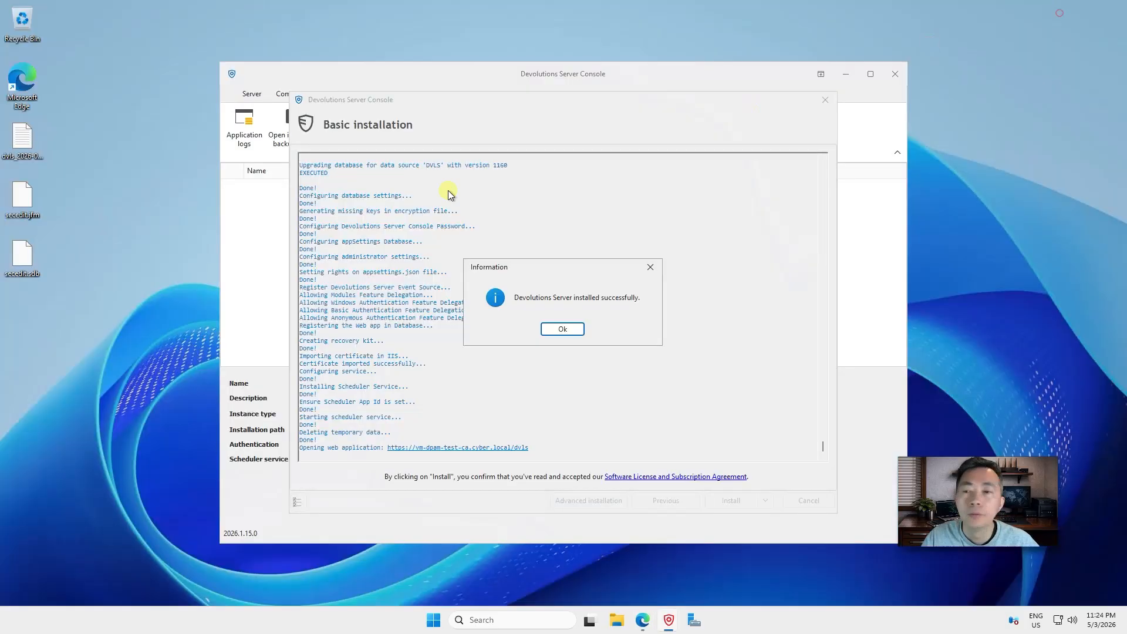
pyautogui.doubleClick(24, 132)
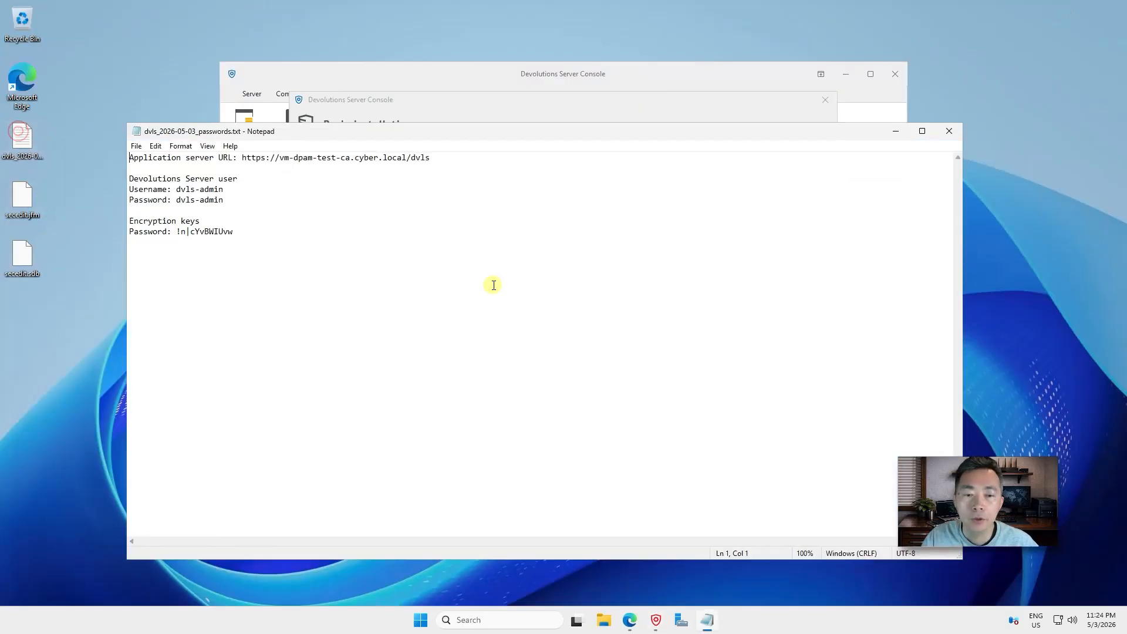
pyautogui.moveTo(224, 189); pyautogui.dragTo(176, 190)
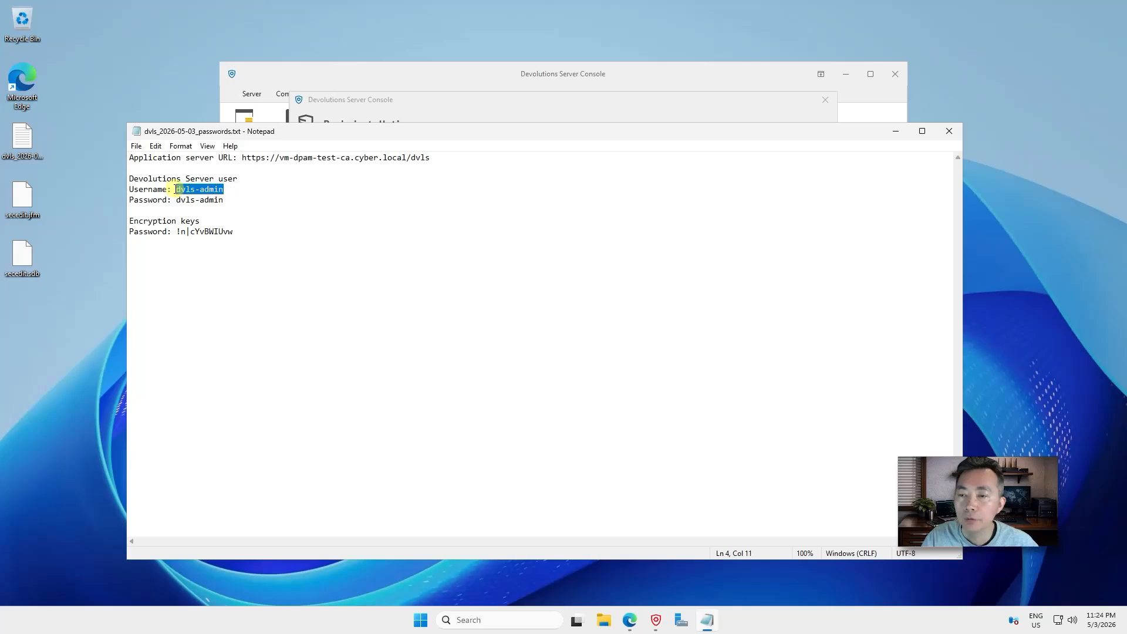
pyautogui.click(896, 130)
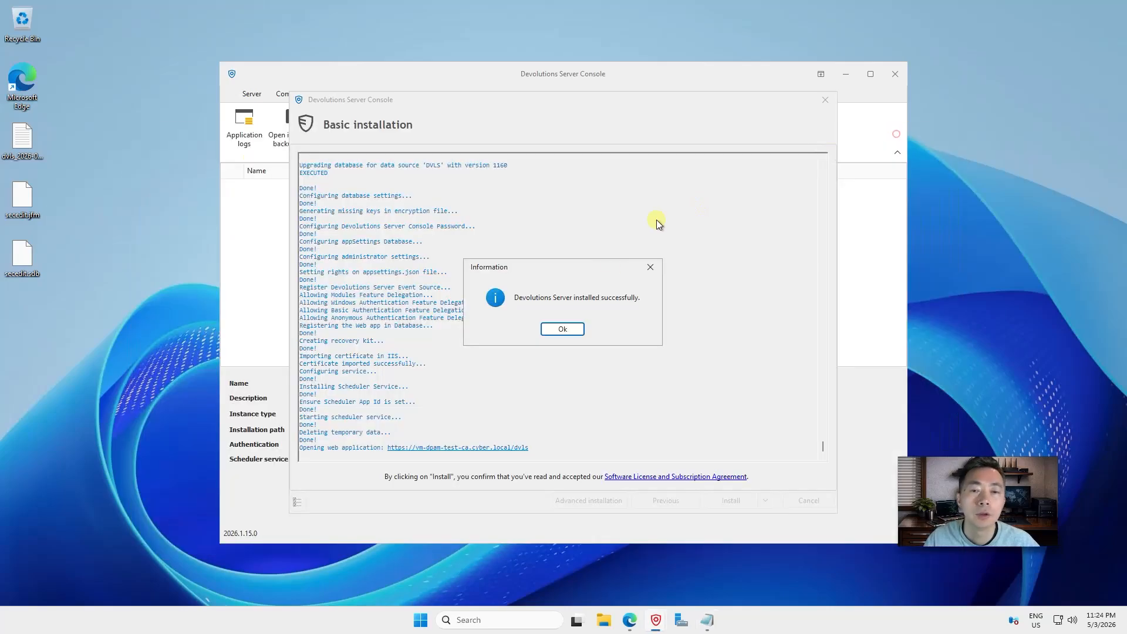
pyautogui.click(558, 327)
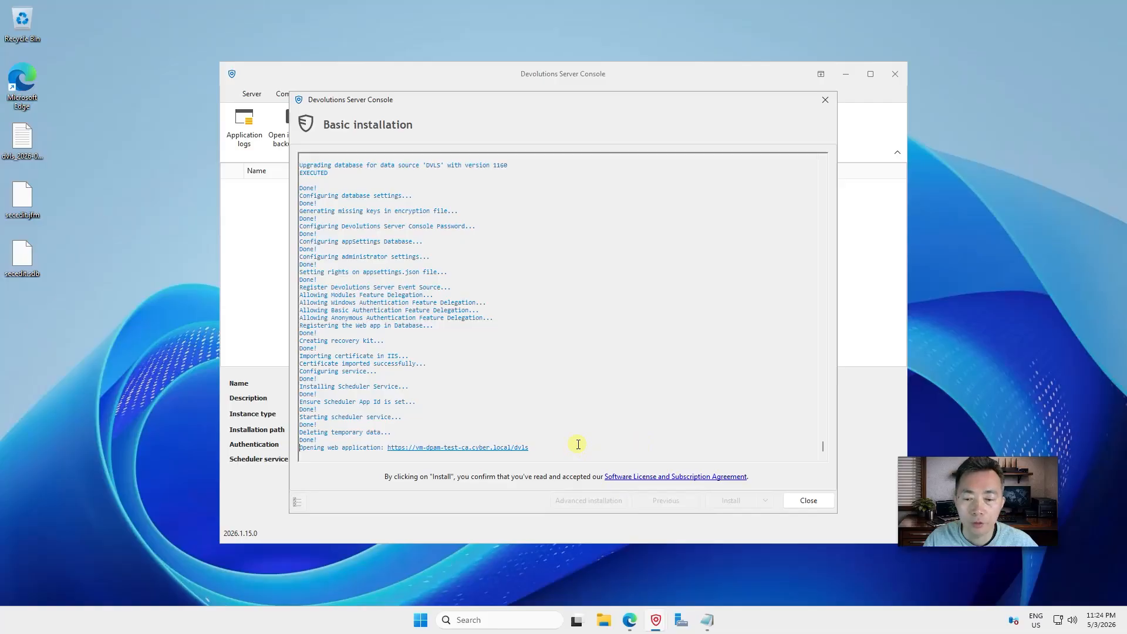
pyautogui.click(808, 500)
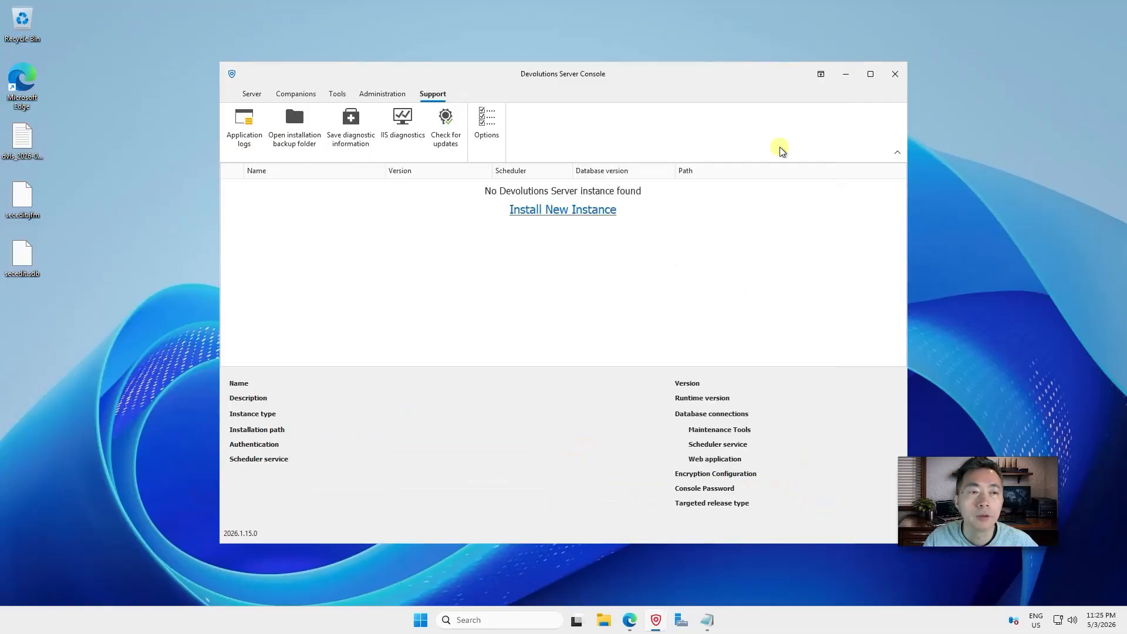
# Sign in to Devolutions Server as dvls-admin with the saved administrator password
pyautogui.click(631, 619)
pyautogui.click(491, 320)
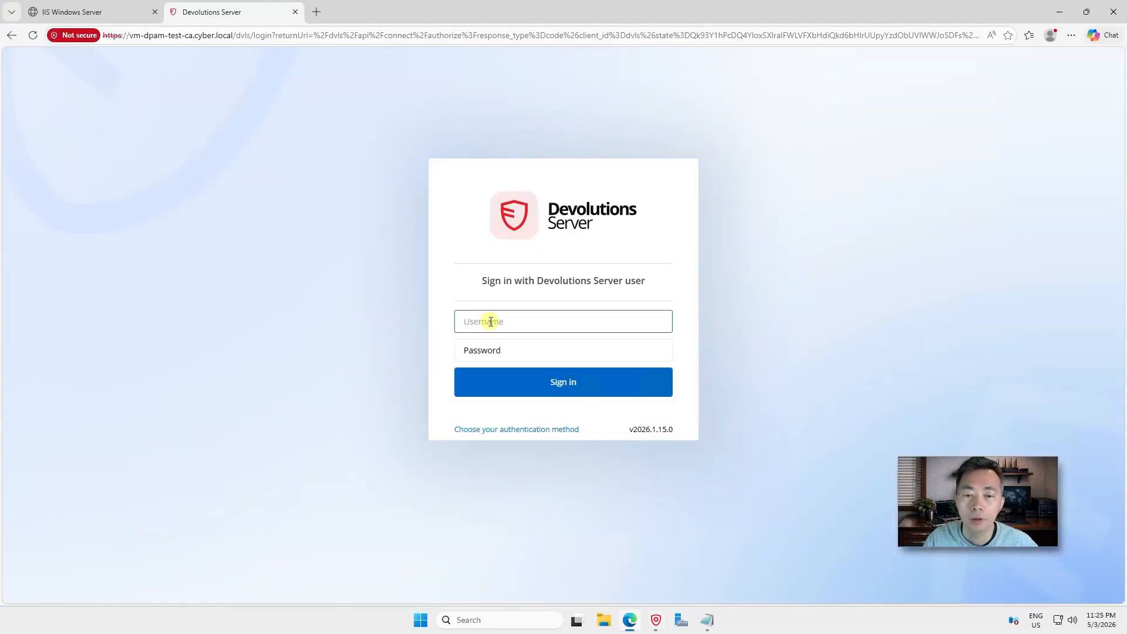
pyautogui.write('dvls-admin')
pyautogui.click(533, 350)
pyautogui.hotkey('ctrl', 'v')
pyautogui.click(552, 383)
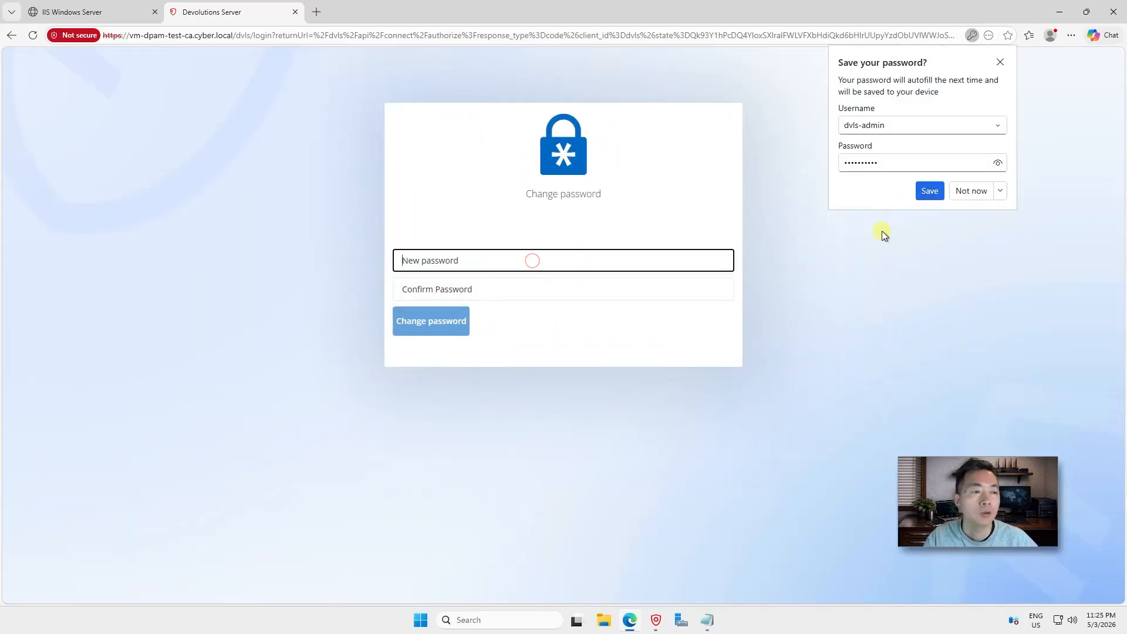
# Set and confirm a new admin password, decline browser saving, and open the Administration page
pyautogui.click(968, 195)
pyautogui.hotkey('ctrl', 'v')
pyautogui.press('Tab')
pyautogui.hotkey('ctrl', 'v')
pyautogui.click(434, 324)
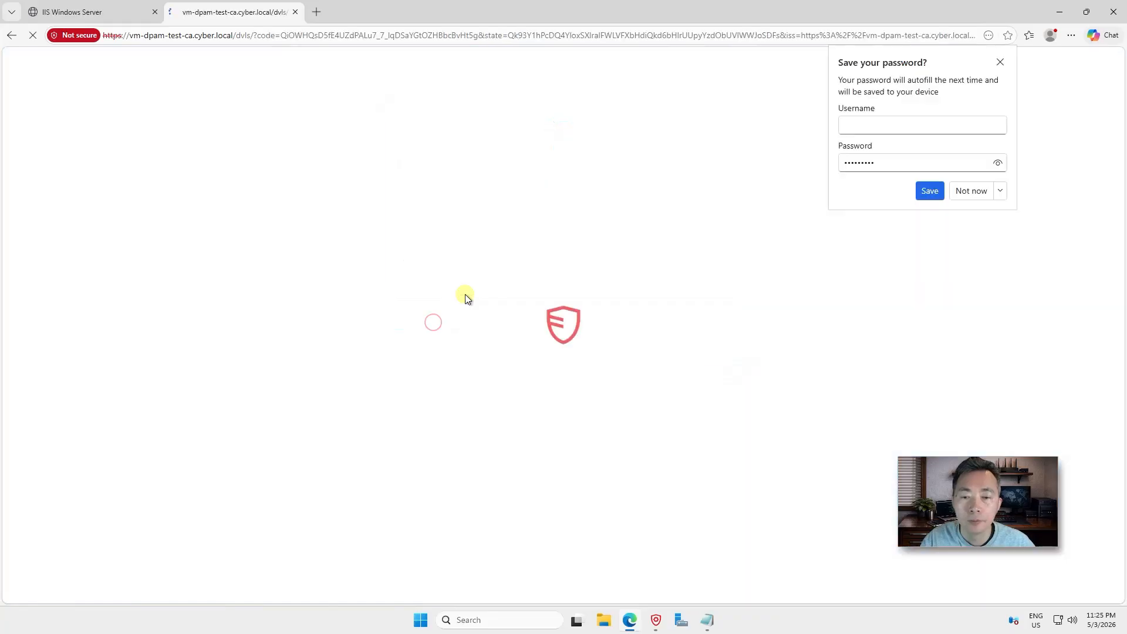
pyautogui.click(969, 191)
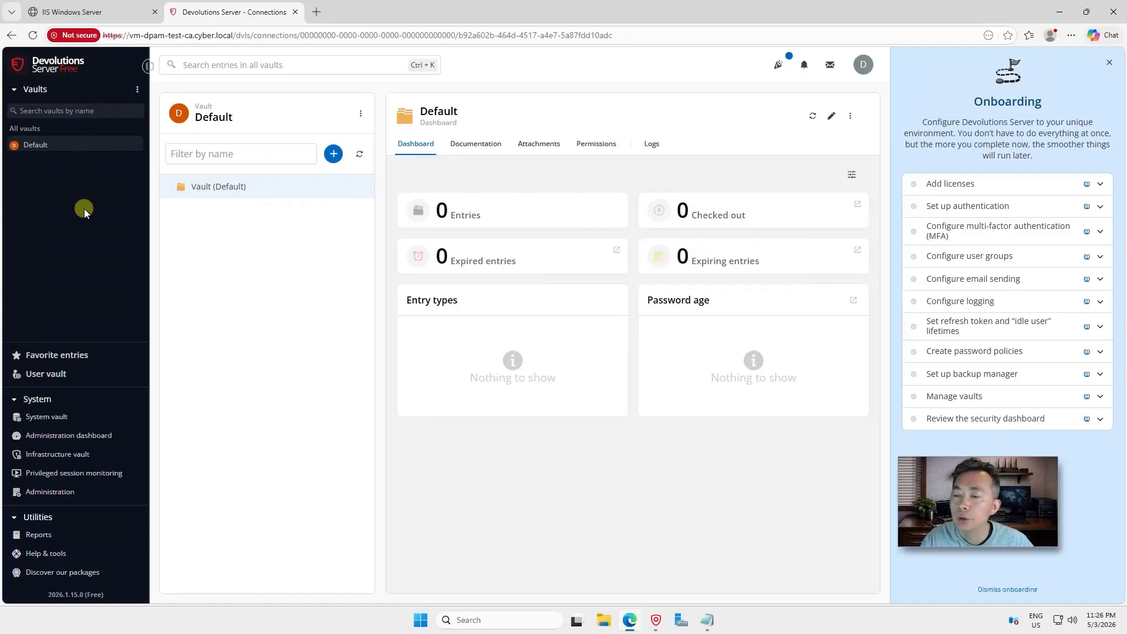
pyautogui.click(91, 490)
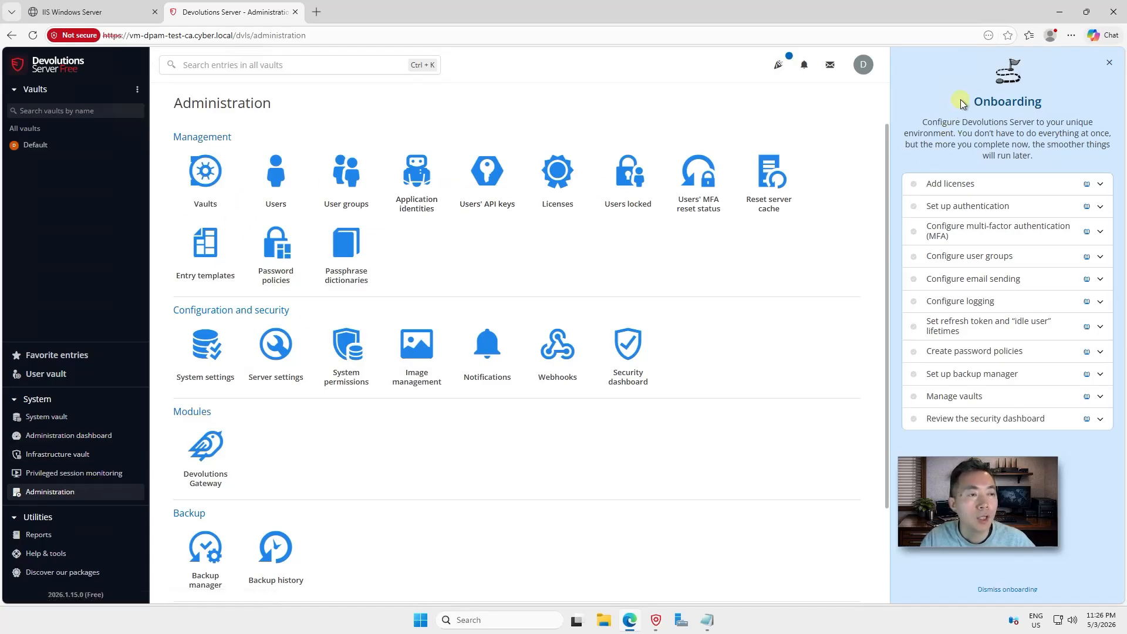
pyautogui.moveTo(968, 105); pyautogui.dragTo(1052, 110)
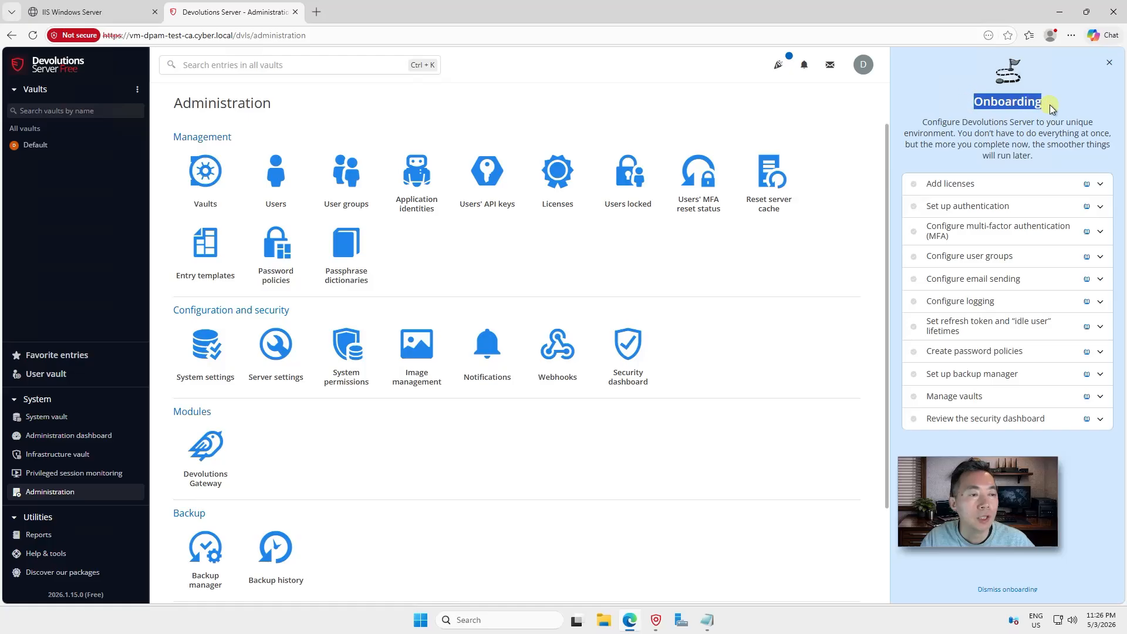